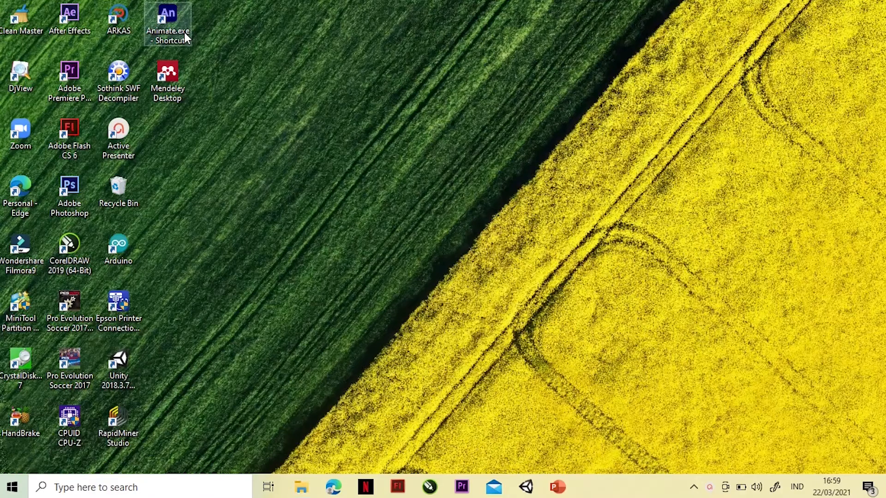
- Launch Adobe Animate and open the project file coba login.fla
double_click(184, 32)
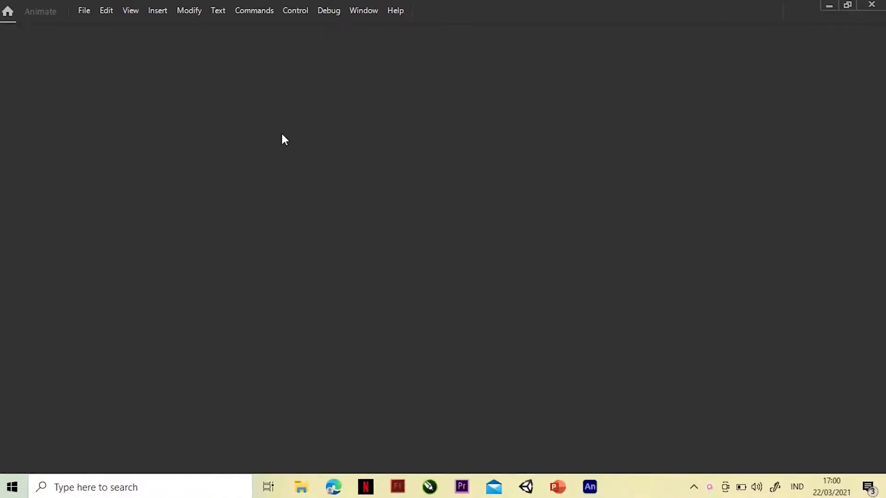
left_click(88, 10)
left_click(115, 54)
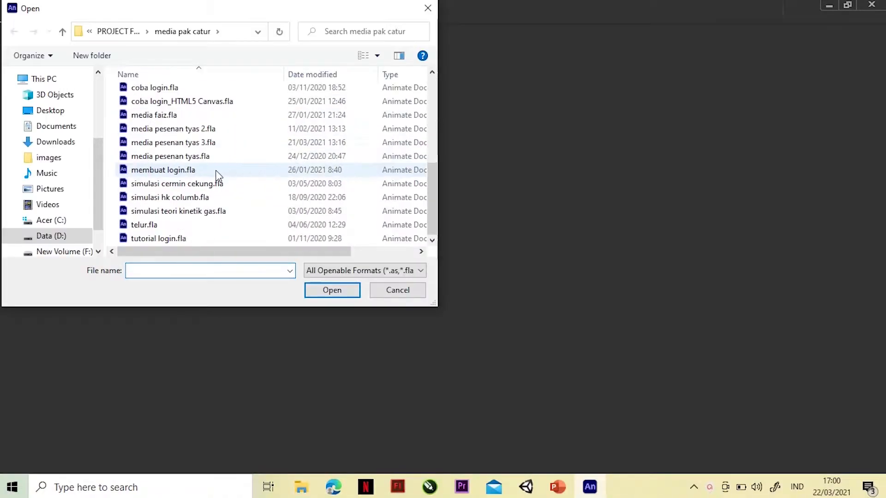
left_click(154, 117)
left_click(340, 291)
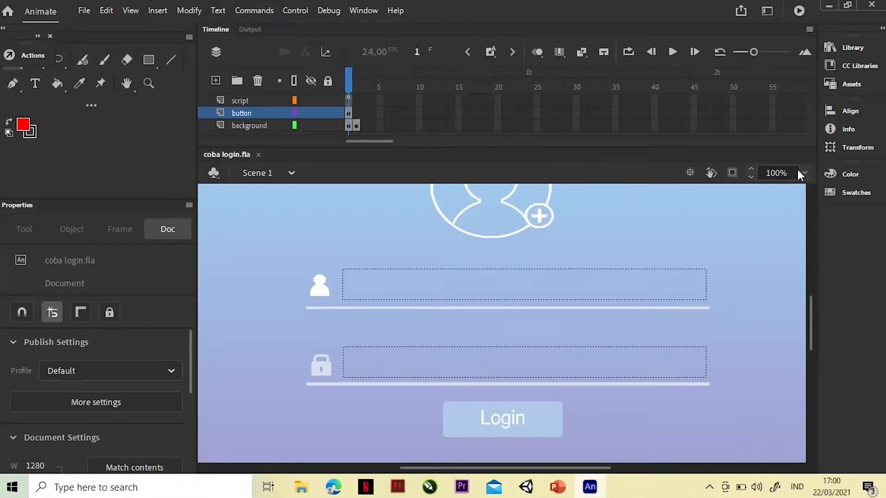
- Go to frame 2 and delete the yellow "frame 2" text from the stage
left_click(804, 173)
left_click(835, 245)
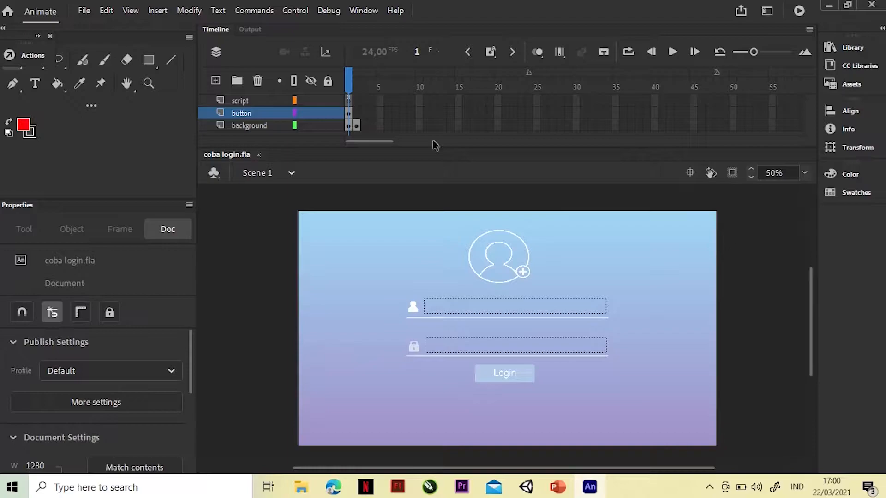
left_click_drag(352, 87, 356, 87)
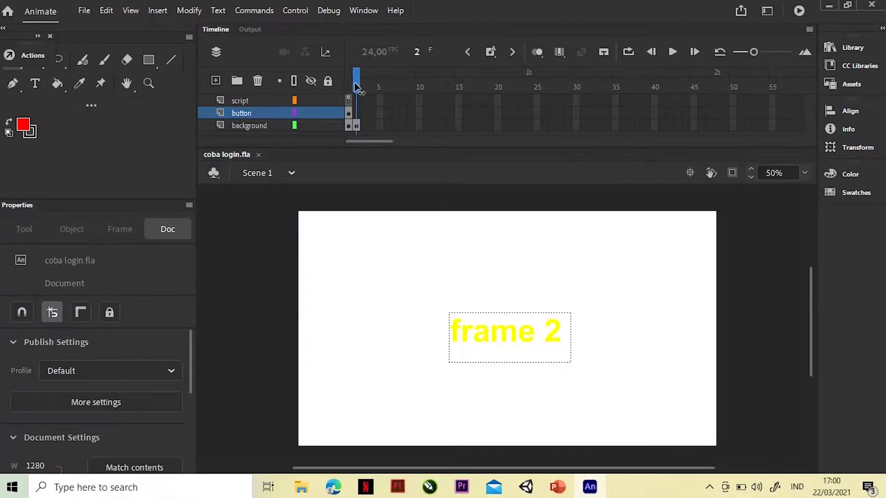
left_click(550, 326)
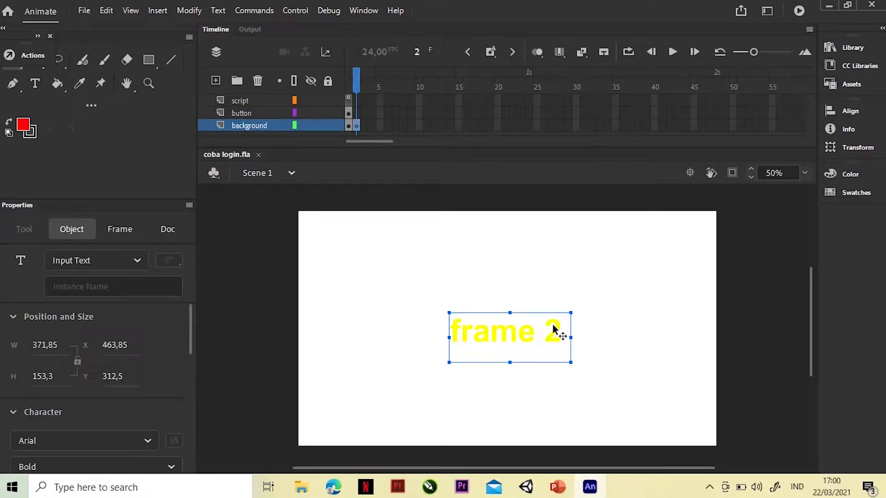
key("Delete")
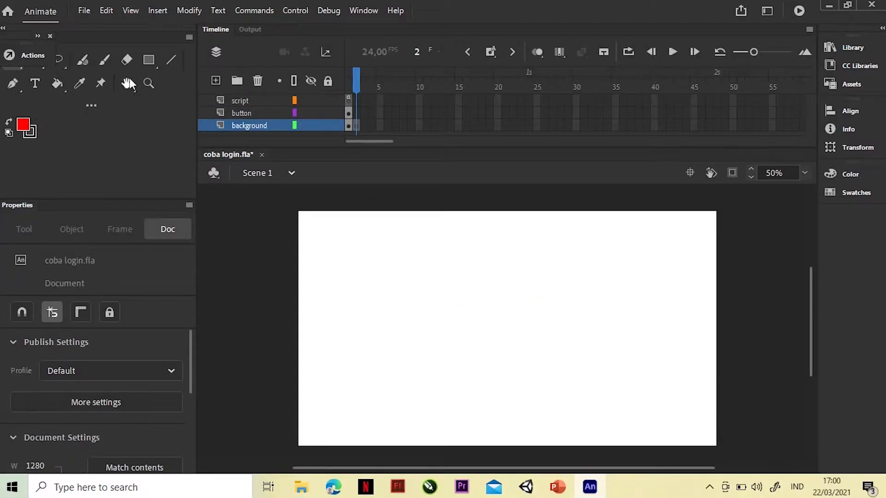
- Draw a light-blue rectangle about 1274 × 718 px over the whole stage on frame 2 of the background layer
left_click_drag(192, 357, 193, 275)
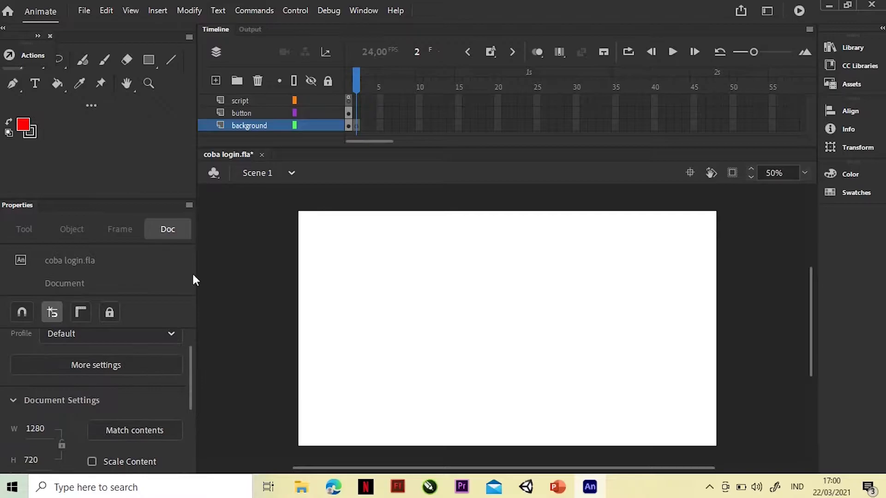
left_click(149, 61)
left_click(17, 316)
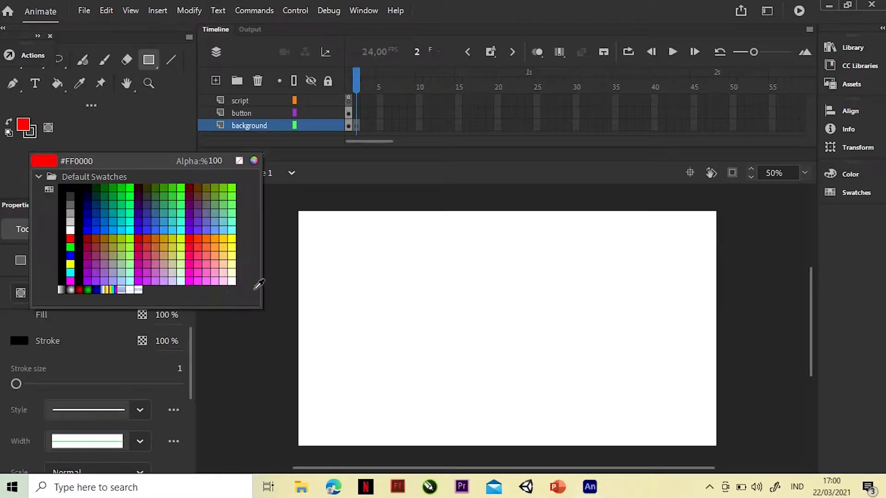
left_click(115, 225)
left_click_drag(299, 210, 716, 446)
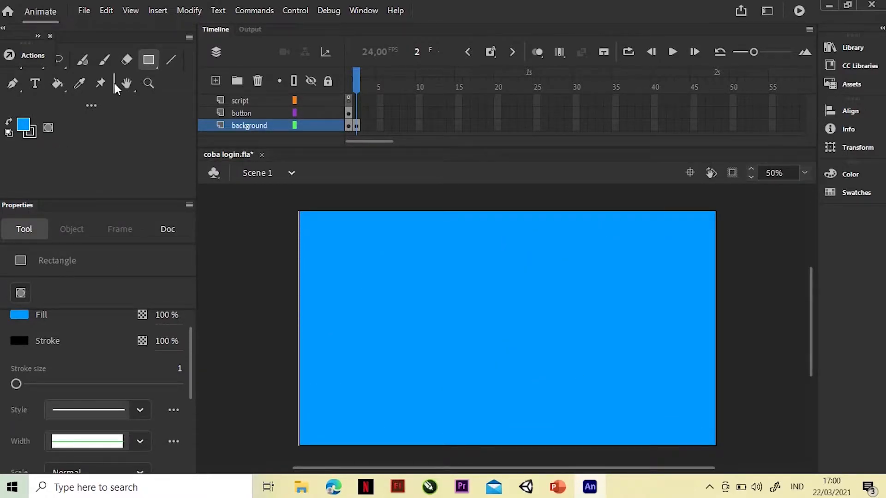
- Close the floating Actions panel and position the light-blue rectangle at X 0, Y 0
left_click(50, 36)
left_click(35, 61)
left_click(367, 247)
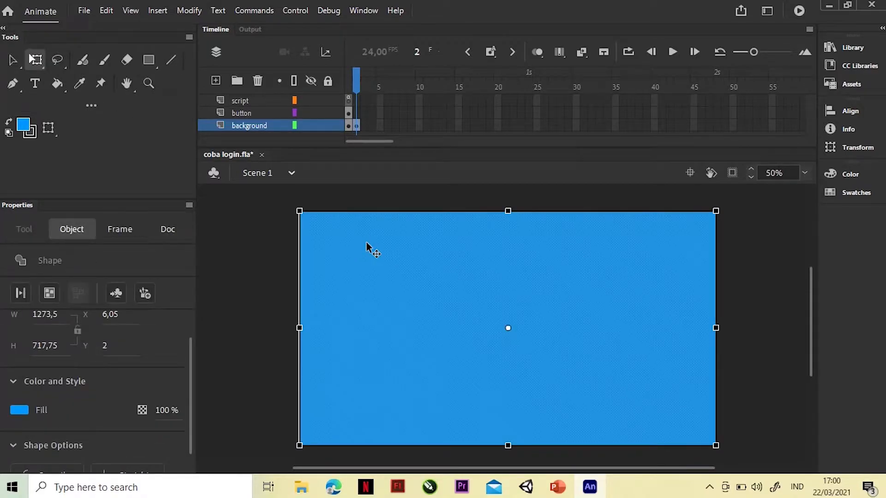
left_click(110, 314)
type("0")
key("Return")
left_click(104, 345)
key("Return")
- Resize the light-blue rectangle to 1280 px wide and 720 px high, and deselect it
left_click(49, 317)
type("1")
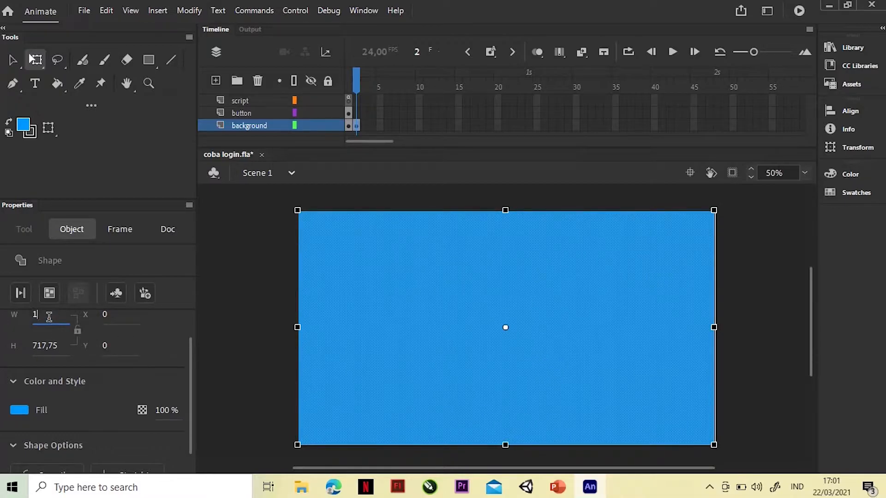
type("280")
left_click(51, 347)
key("BackSpace")
type("720")
key("Return")
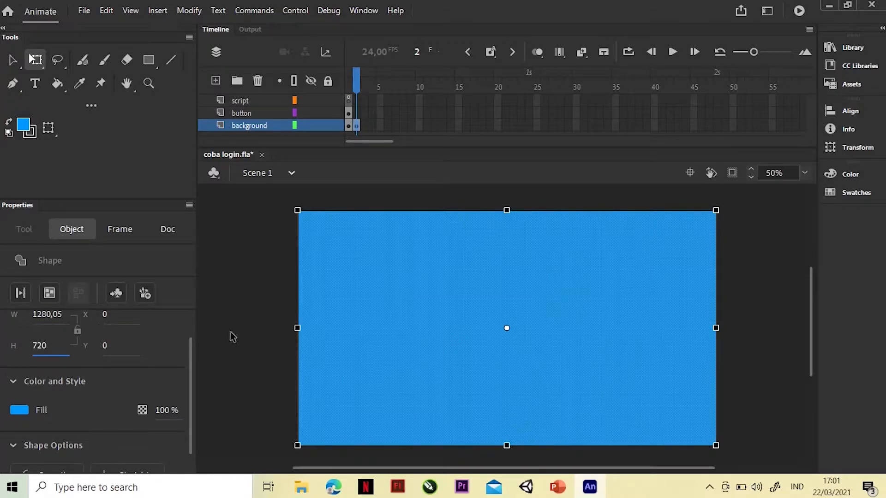
left_click(254, 312)
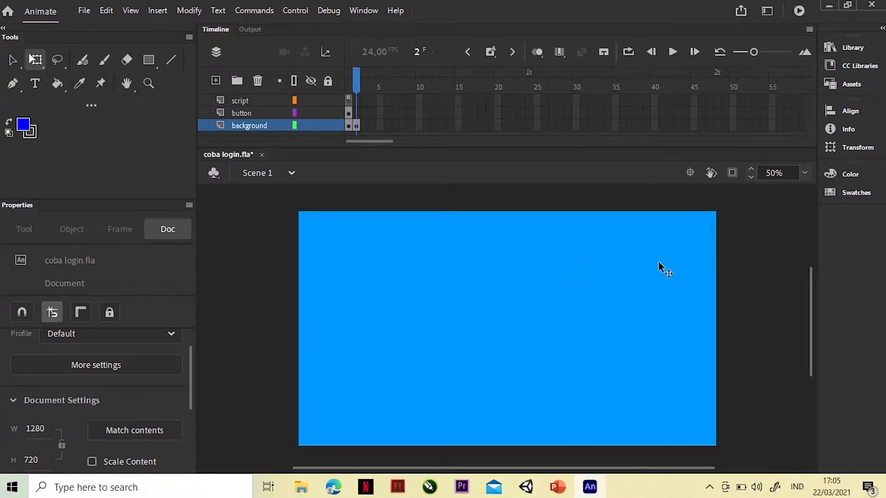
- Switch to the Edge browser, open freepik.com and search for "web"
left_click(337, 488)
type("freepik.com")
key("Return")
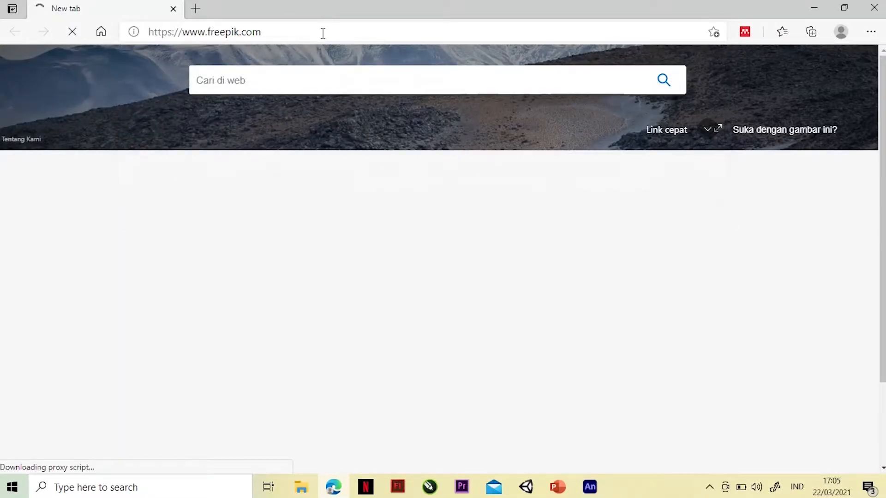
type("web")
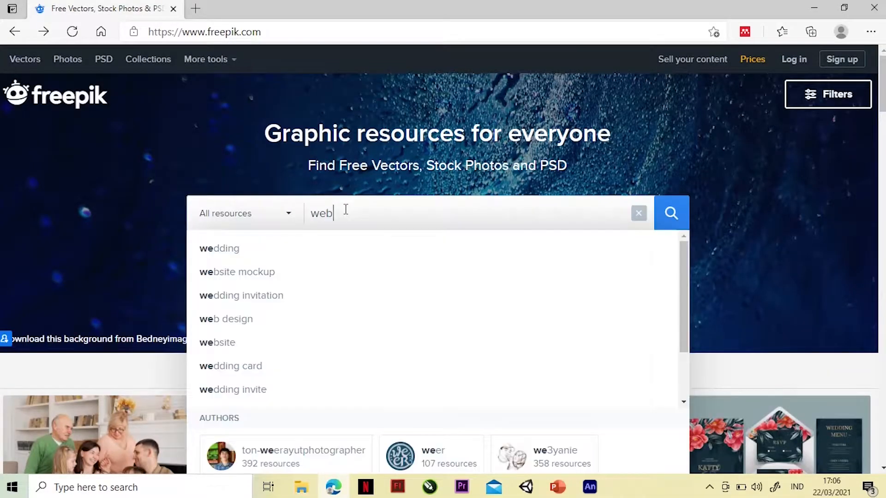
key("Return")
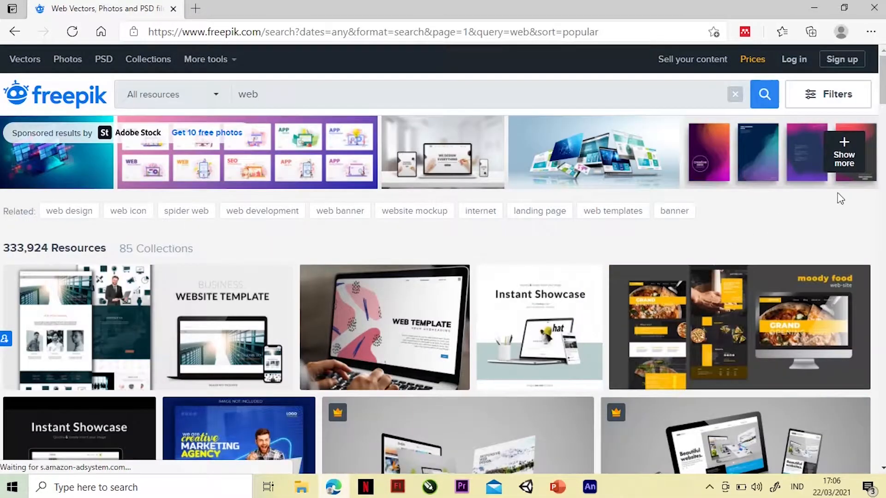
- Filter the Freepik results to vectors and look through the available designs
left_click(812, 98)
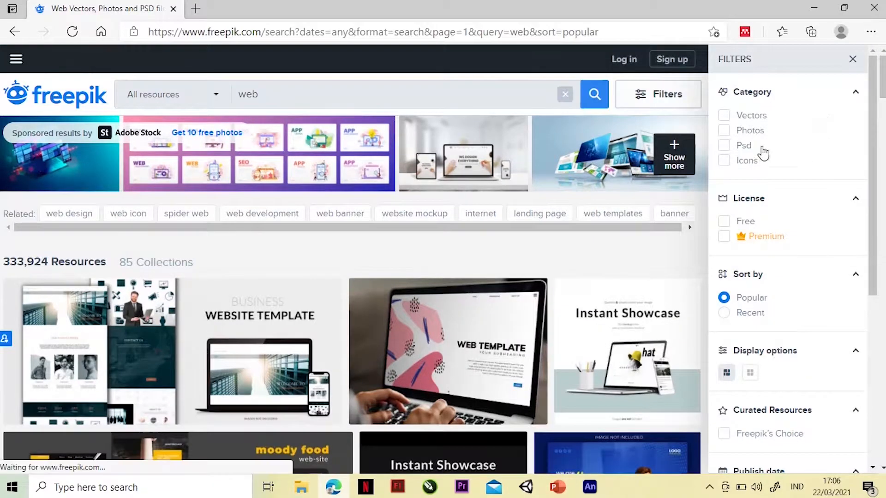
left_click(724, 116)
left_click(723, 222)
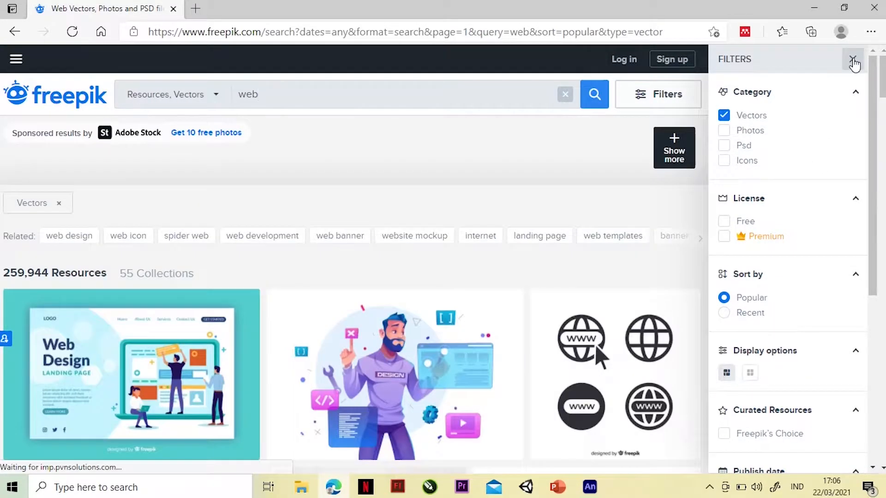
left_click(852, 60)
scroll(724, 390, "down", 1)
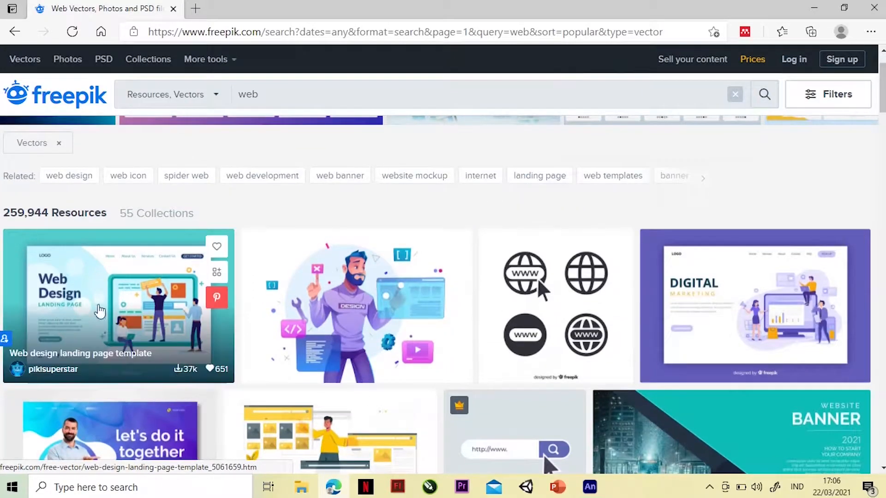
scroll(237, 385, "down", 1)
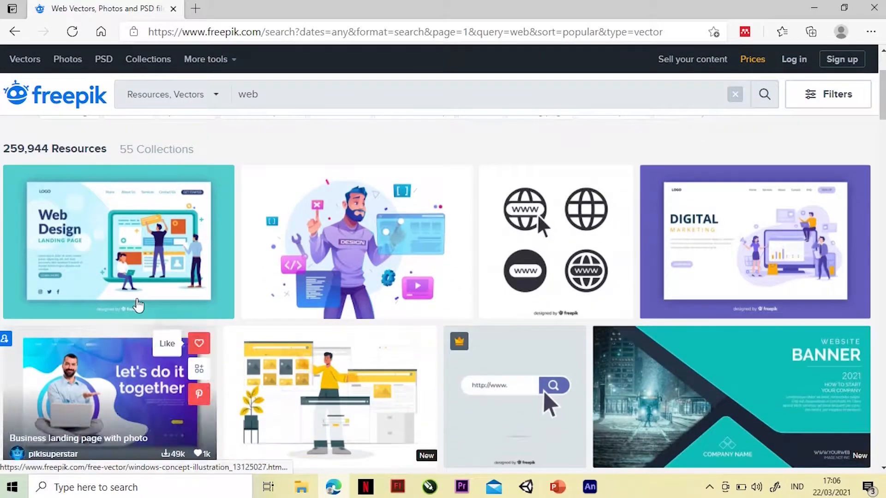
- In File Explorer, open the "bahan menu utama" folder on drive D and bring bg menu.png onto the Animate stage
left_click(302, 487)
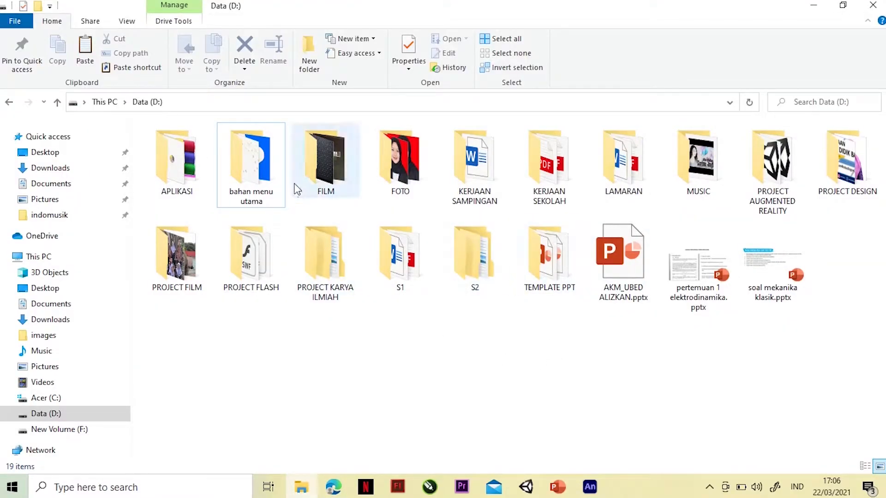
double_click(262, 180)
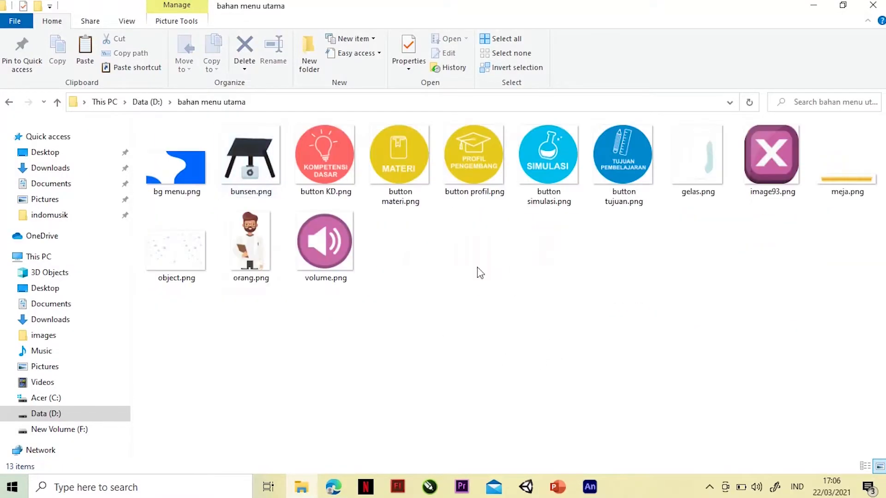
left_click(181, 169)
left_click_drag(170, 167, 466, 361)
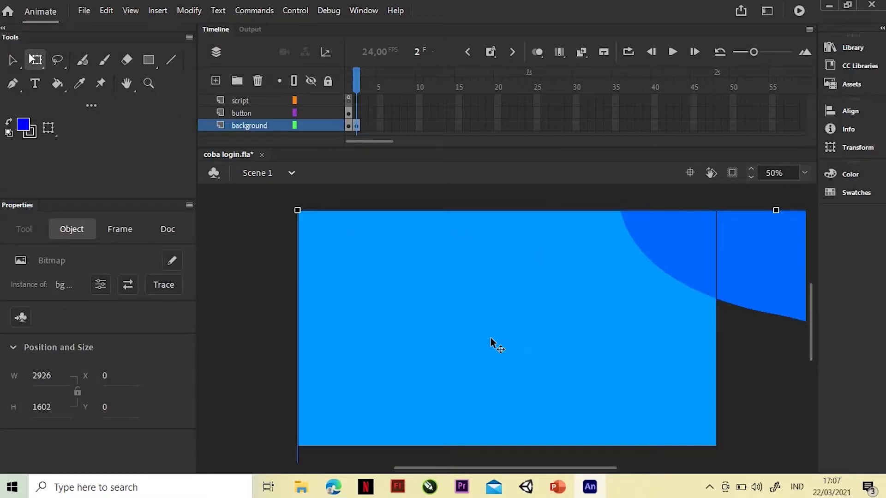
- Resize the imported bg menu image to 1280 × 720 px to fit the stage
left_click(41, 375)
key("BackSpace")
type("1280")
left_click(51, 408)
key("BackSpace")
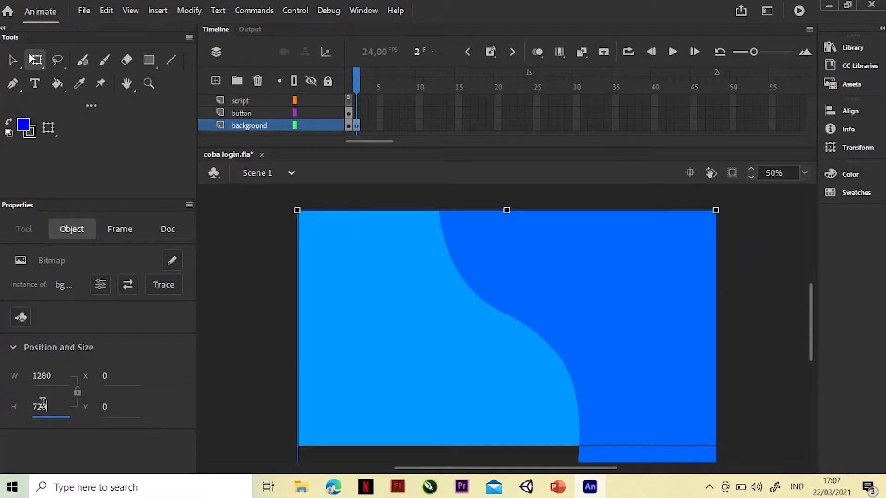
key("Return")
left_click(772, 240)
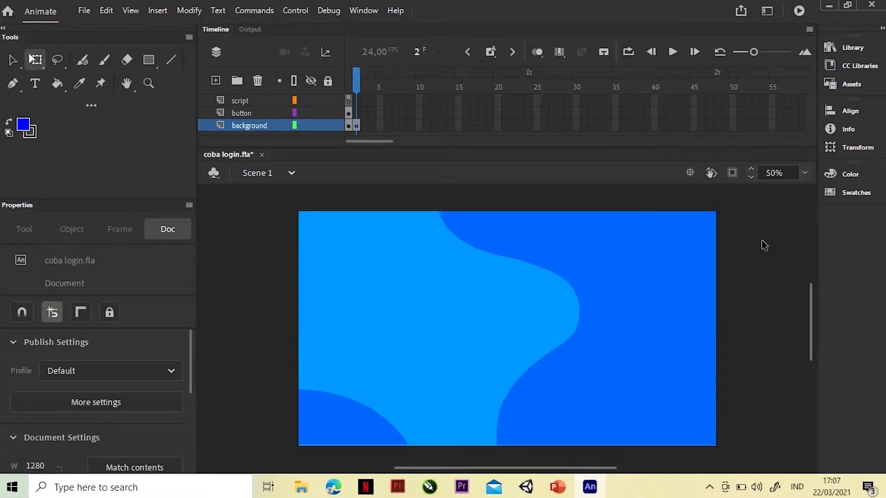
- Insert a keyframe at frame 50 of the background layer and return the playhead to frame 2
left_click(655, 249)
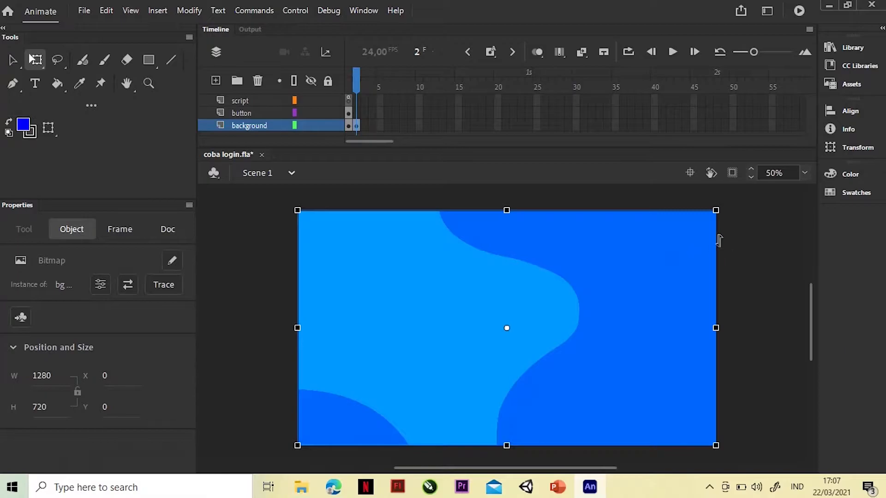
left_click(746, 236)
right_click(735, 134)
left_click(727, 188)
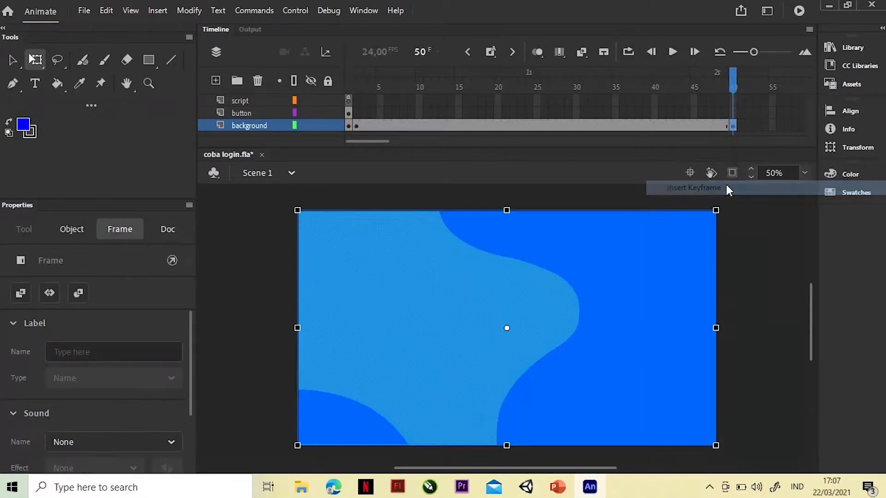
left_click(794, 253)
left_click_drag(730, 76, 359, 120)
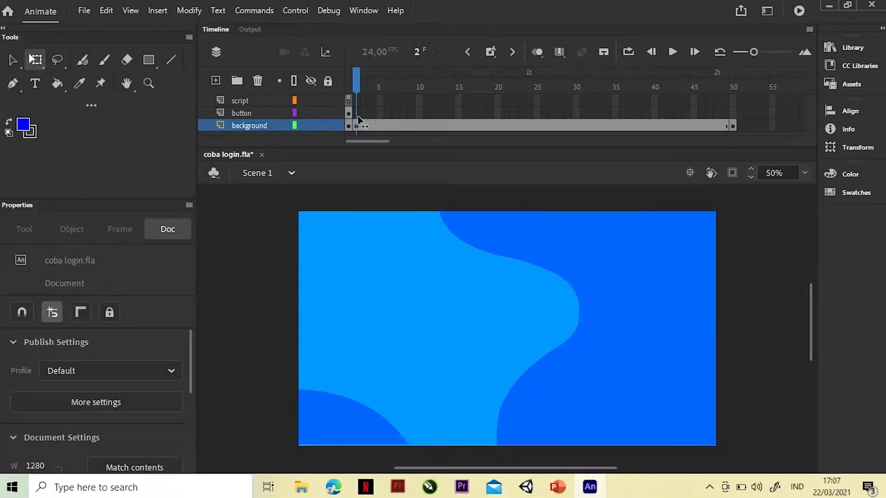
- Add a new layer directly above the background layer and name it transisi
left_click(217, 80)
double_click(253, 126)
key("BackSpace")
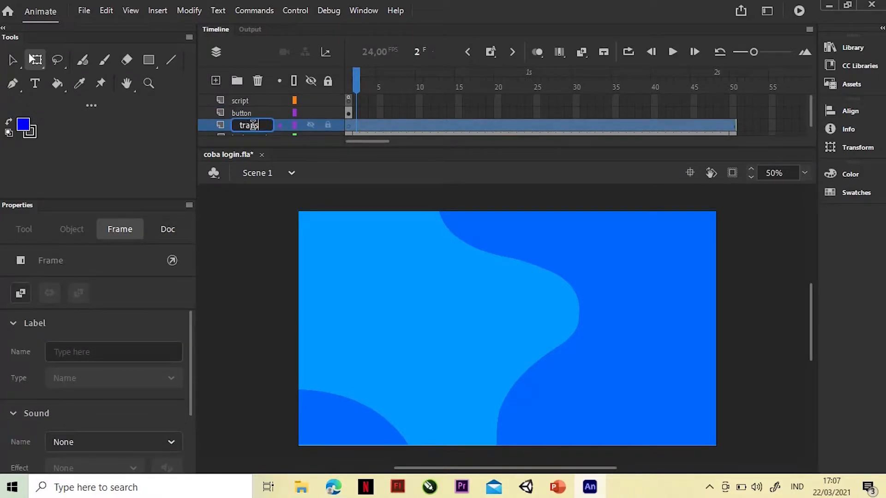
type("transisi")
left_click(255, 243)
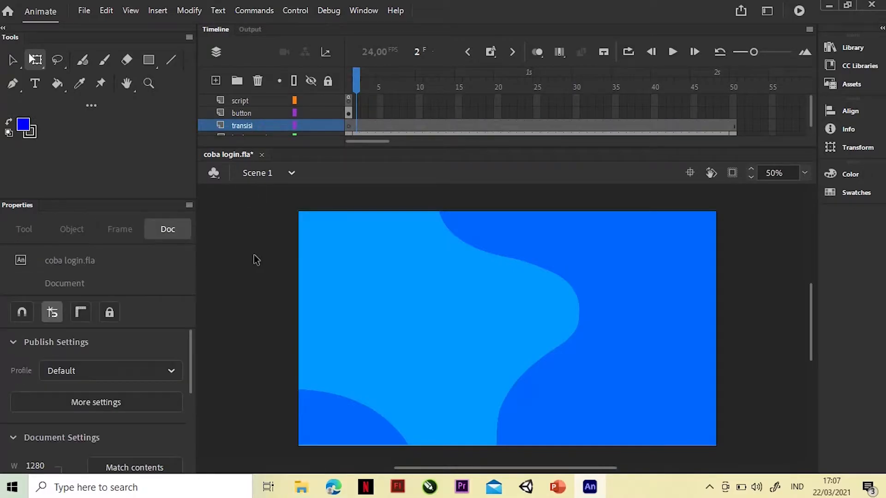
- Insert a blank keyframe at frame 2 of the transisi layer and draw a blue rectangle about 72 × 66 px near mid-stage
right_click(355, 126)
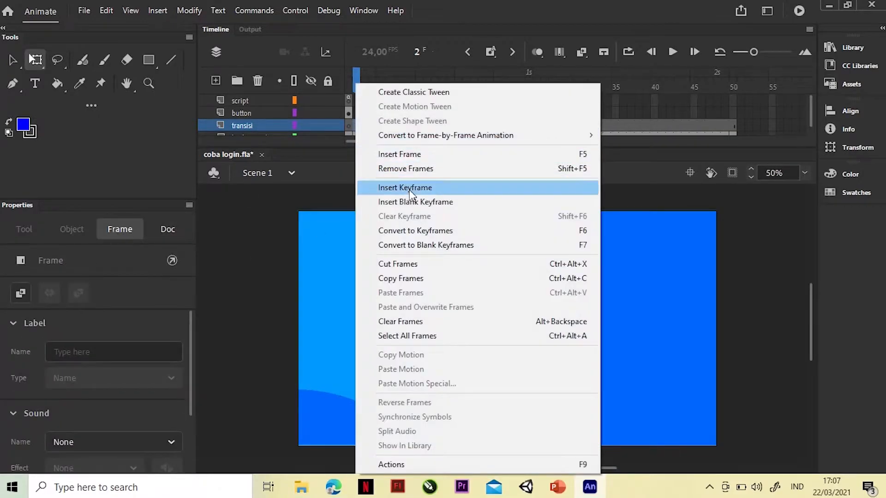
left_click(415, 203)
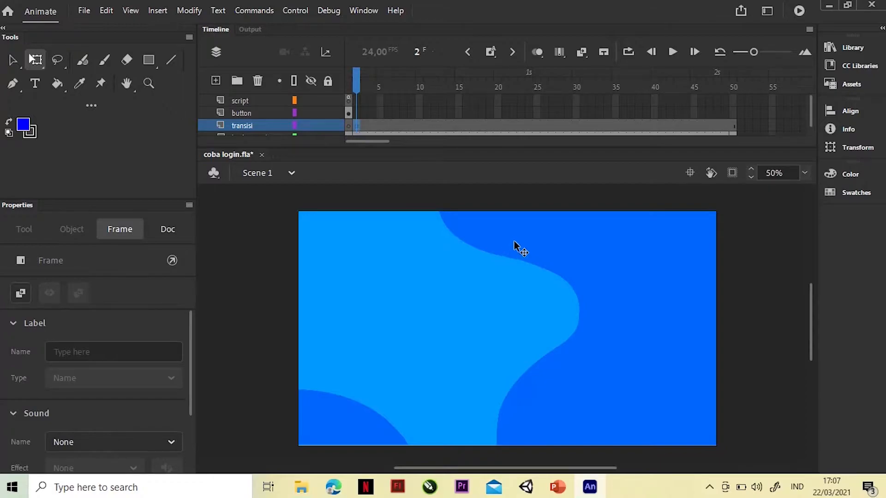
left_click(149, 61)
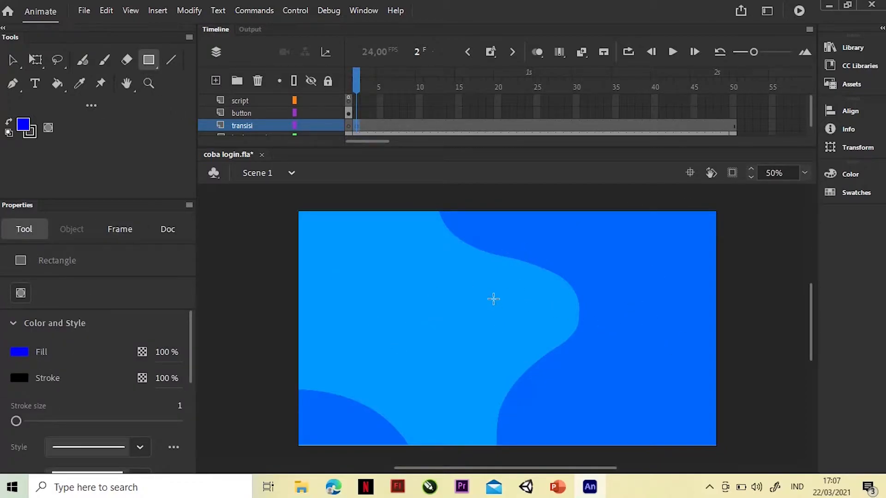
left_click_drag(481, 297, 504, 319)
- Remove the outline of the blue rectangle on the stage and make it a 60 × 60 px square
left_click(13, 60)
left_click(503, 319)
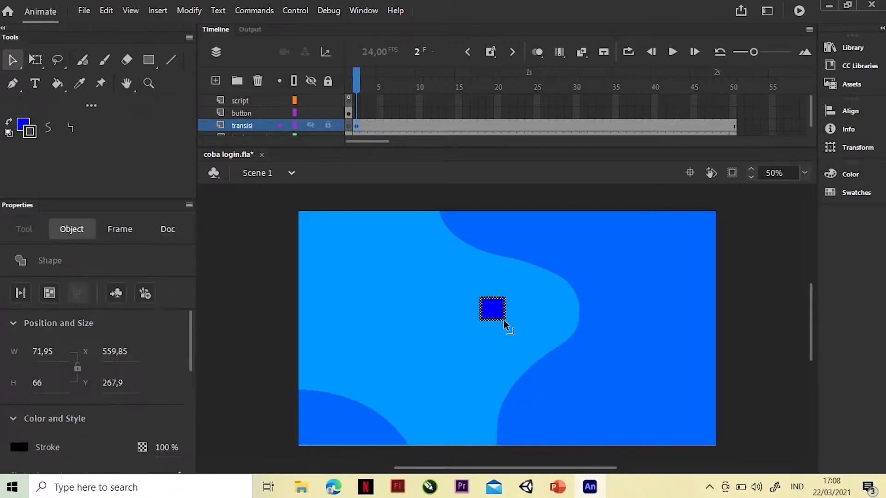
left_click(505, 321)
left_click(501, 304)
mouse_move(500, 305)
left_mouse_down()
mouse_move(500, 318)
mouse_move(500, 310)
left_mouse_up()
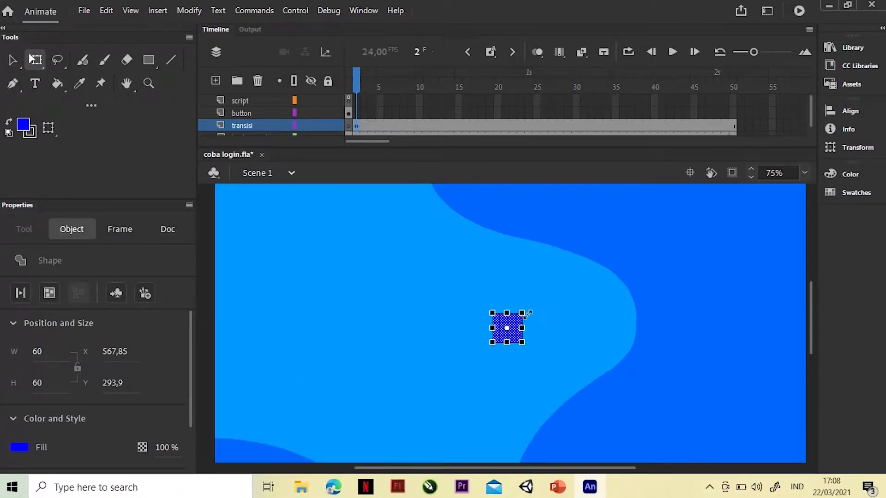
- Rotate the blue square about 45 degrees so that it becomes a diamond
left_click_drag(527, 308, 538, 336)
left_click(564, 328)
left_click(516, 327)
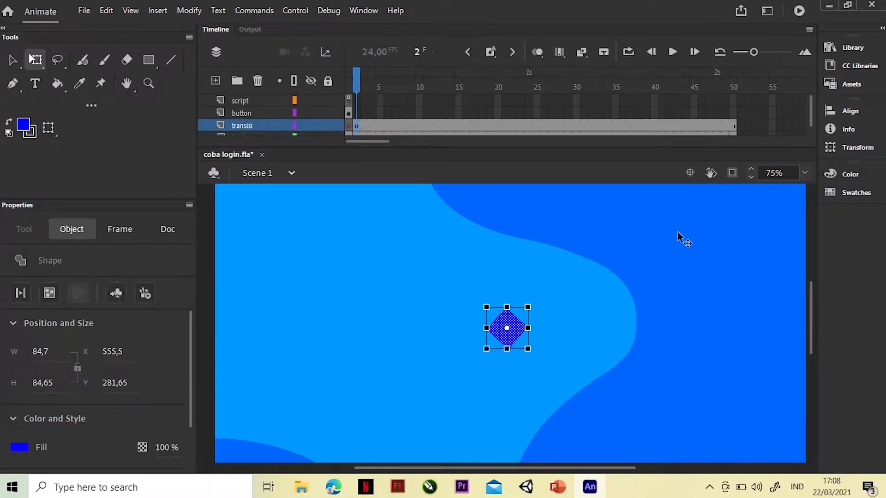
- Insert a keyframe at frame 30 of the transisi layer
left_click(577, 125)
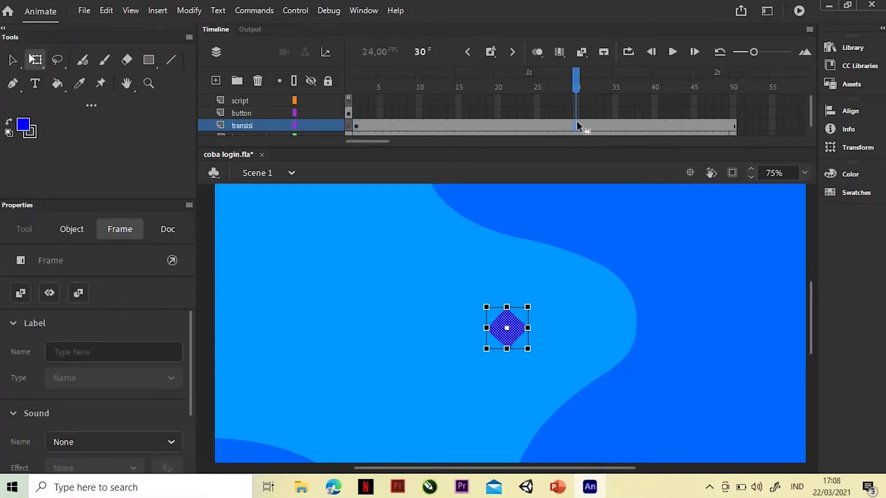
right_click(578, 125)
left_click(670, 192)
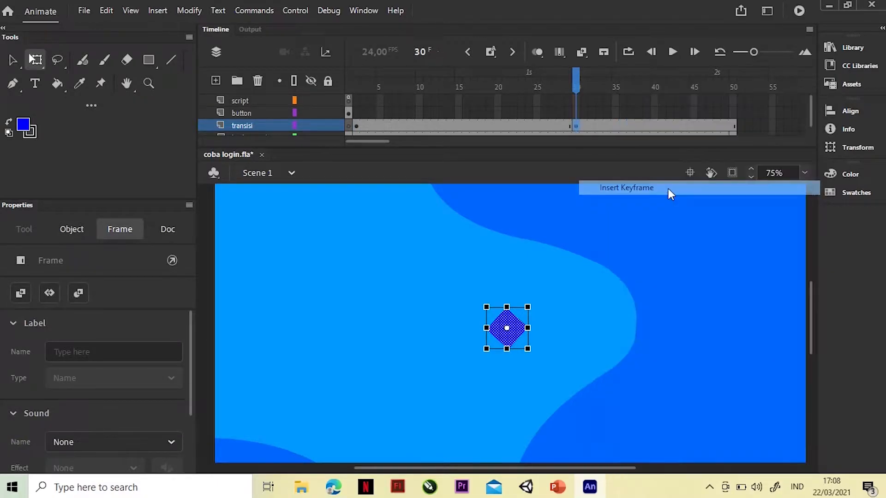
- Enlarge the diamond at frame 30 to about 2341 × 1990 px so that it covers the whole stage
left_click(804, 172)
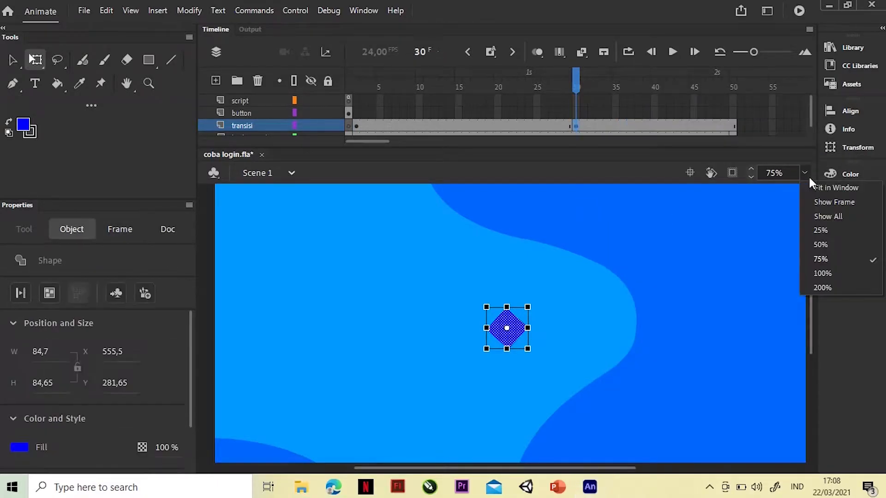
left_click(833, 246)
left_click(804, 173)
left_click(834, 229)
left_click_drag(513, 317, 698, 165)
key("Down")
key("Down")
key("Down")
key("Down")
key("Down")
key("Down")
key("Down")
key("Down")
key("Down")
key("Down")
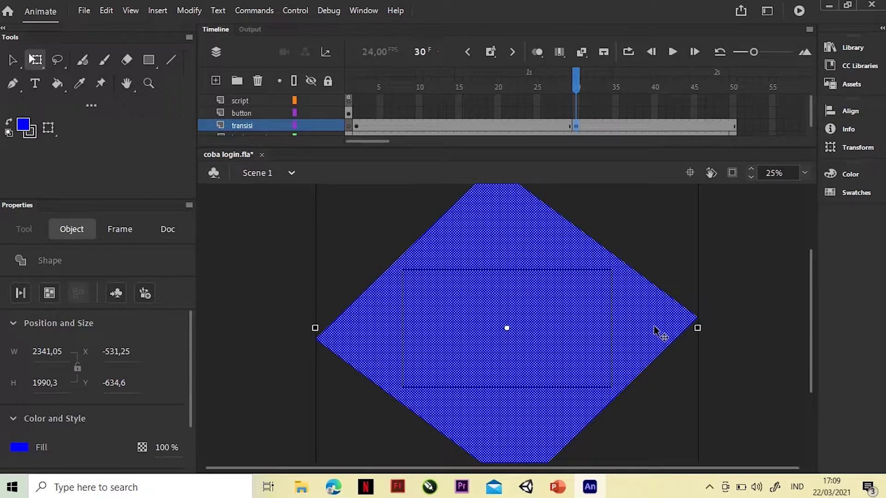
key("Down")
key("Down")
key("Down")
key("Down")
left_click(804, 173)
left_click(758, 232)
- Create a shape tween between the keyframes at frames 2 and 30 of the transisi layer and scrub back to frame 3
left_click(477, 127)
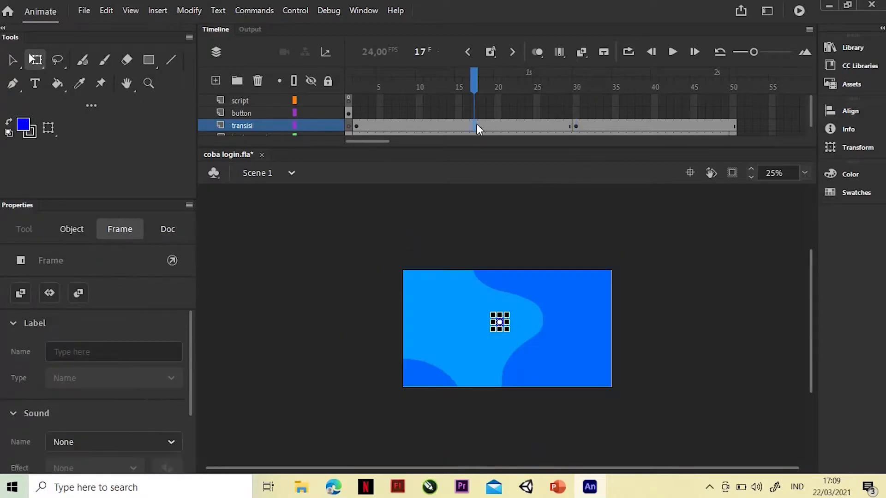
right_click(477, 129)
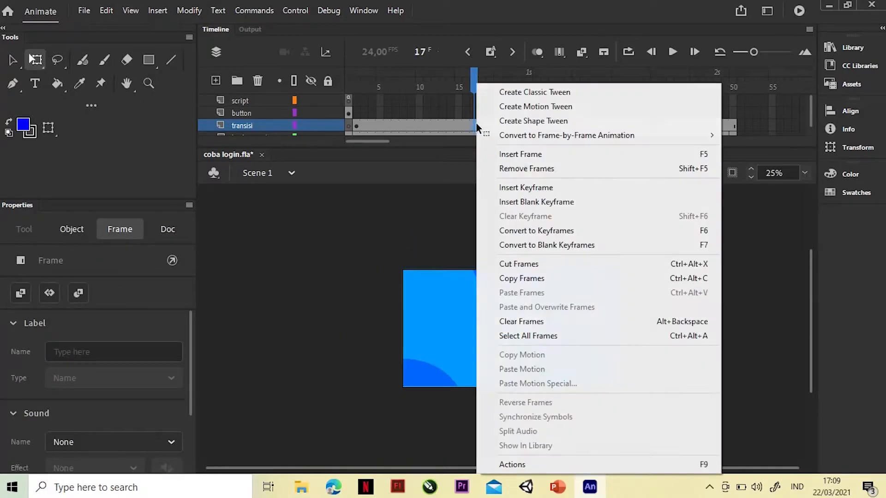
left_click(564, 121)
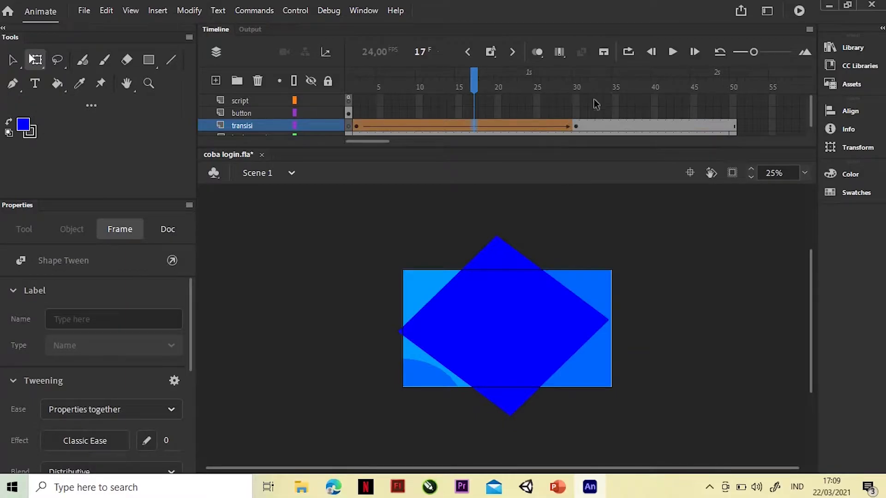
left_click_drag(472, 88, 364, 88)
- Turn the transisi layer into a mask for the background layer and play the timeline to check the reveal
right_click(257, 125)
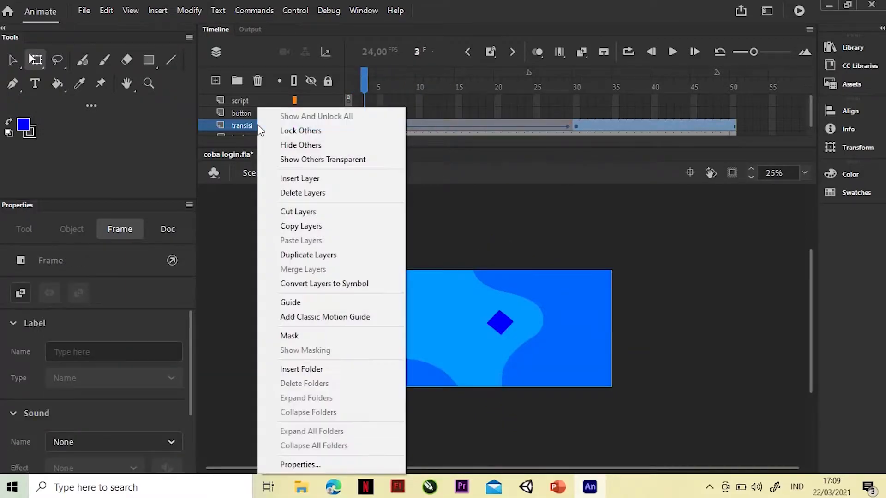
left_click(325, 335)
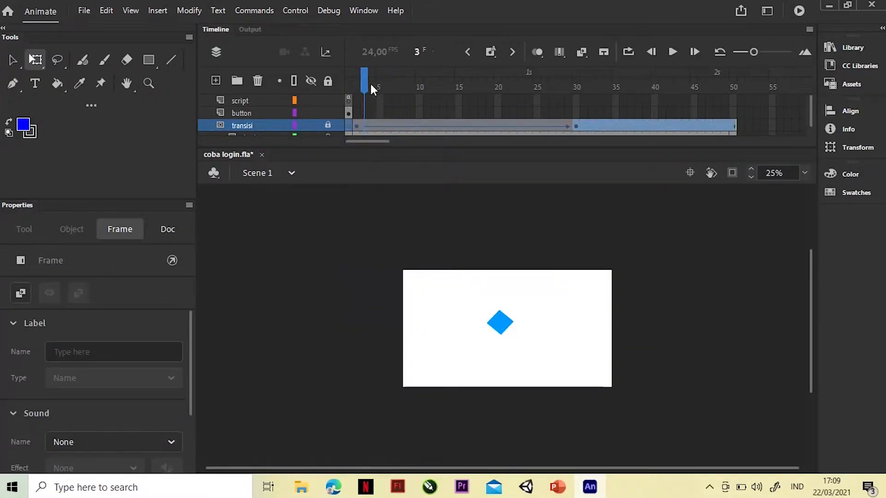
left_click(349, 87)
key("Return")
left_click_drag(517, 104, 356, 124)
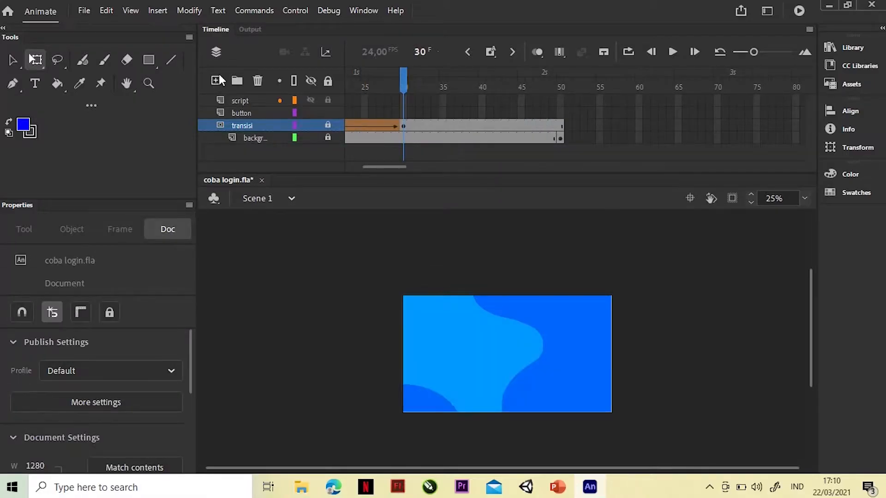
- Add a new layer directly above the transisi layer and name it object
left_click(216, 77)
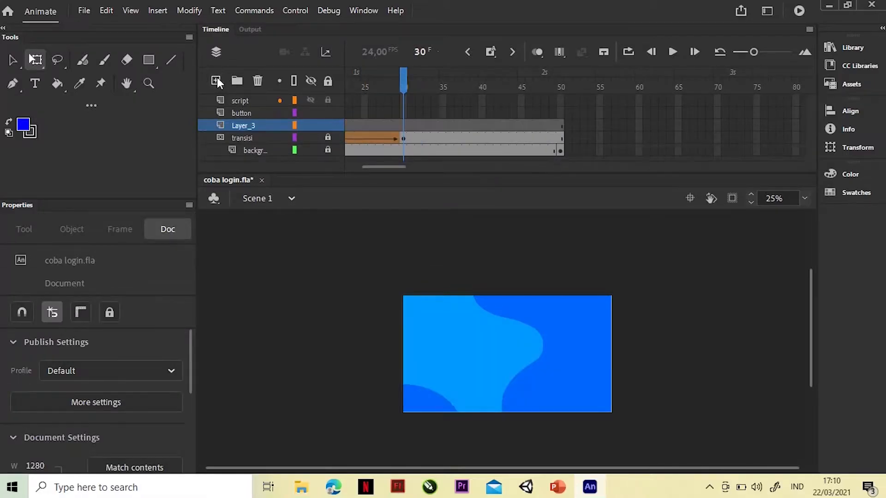
double_click(244, 125)
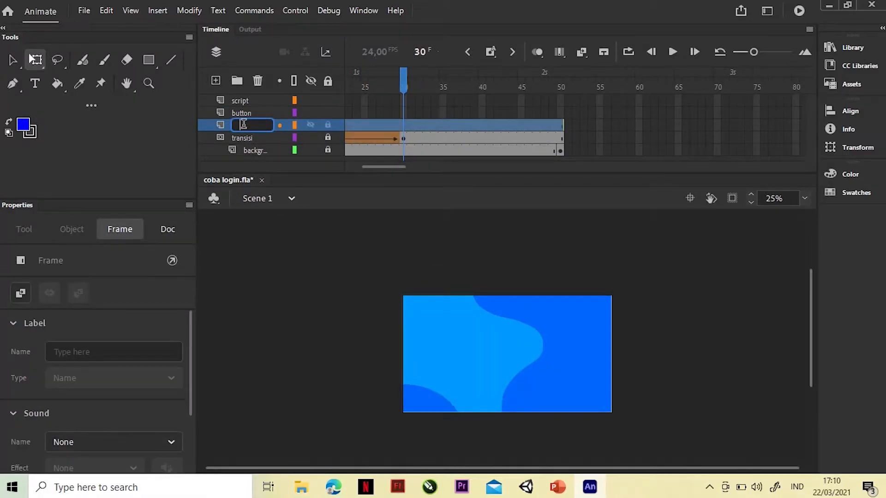
type("object")
key("Return")
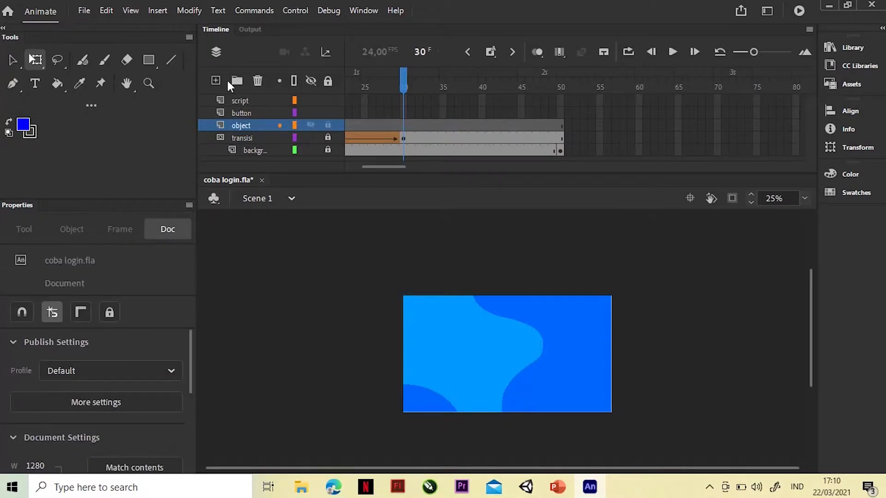
- Add two layers above the object layer, named button kd and button tujuan
left_click(216, 80)
double_click(244, 125)
type("button")
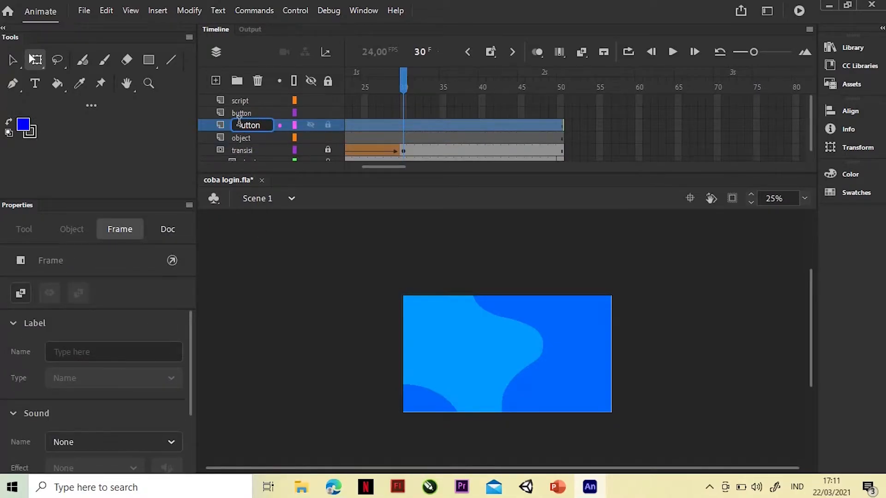
type(" kd")
left_click(219, 78)
double_click(255, 123)
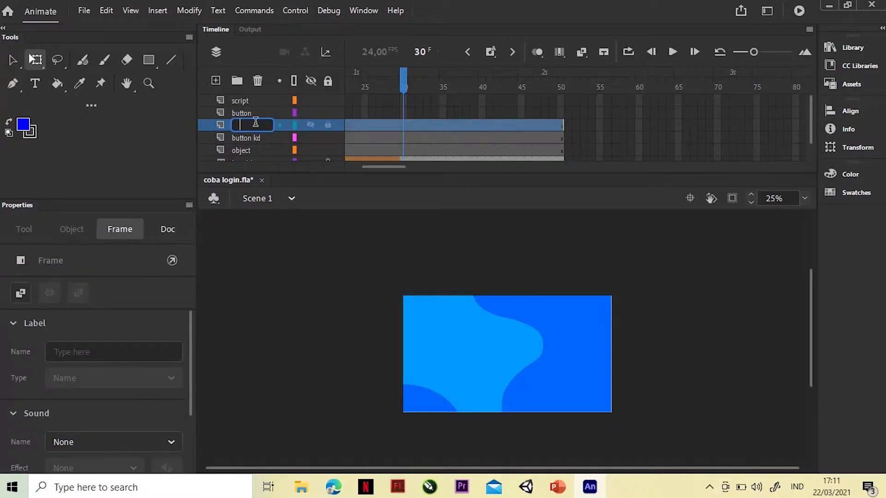
type("button tujua")
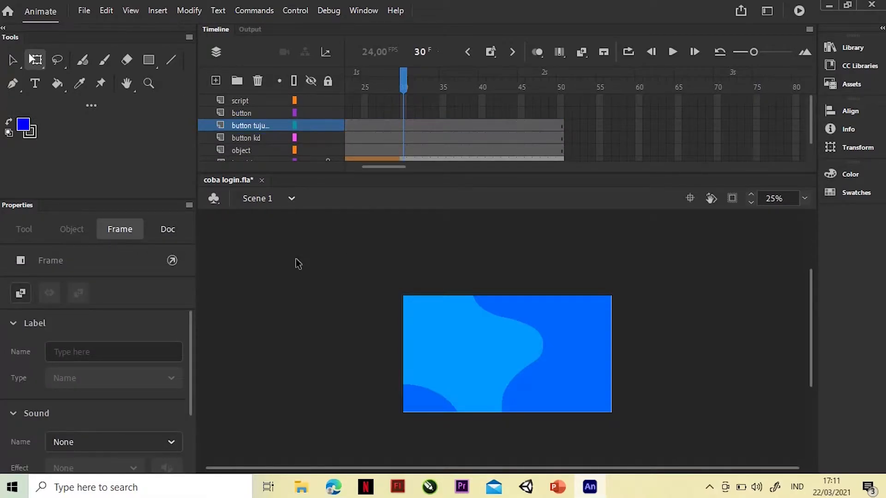
- Add two more layers above button tujuan, named button materi and button simulasi
left_click(218, 80)
double_click(249, 126)
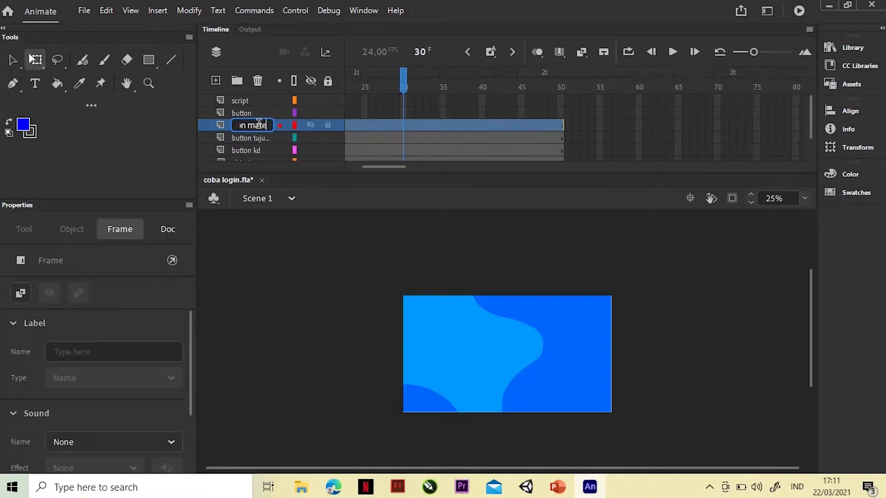
key("Return")
left_click(216, 80)
double_click(249, 125)
type("Button simulasi")
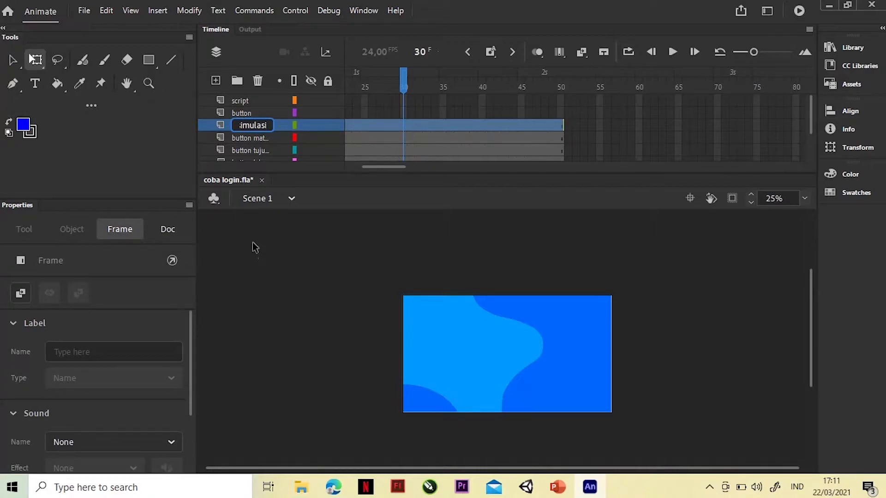
left_click(254, 247)
- Add two more layers above button simulasi, named button profil and button suara
left_click(216, 82)
double_click(245, 124)
type("butt")
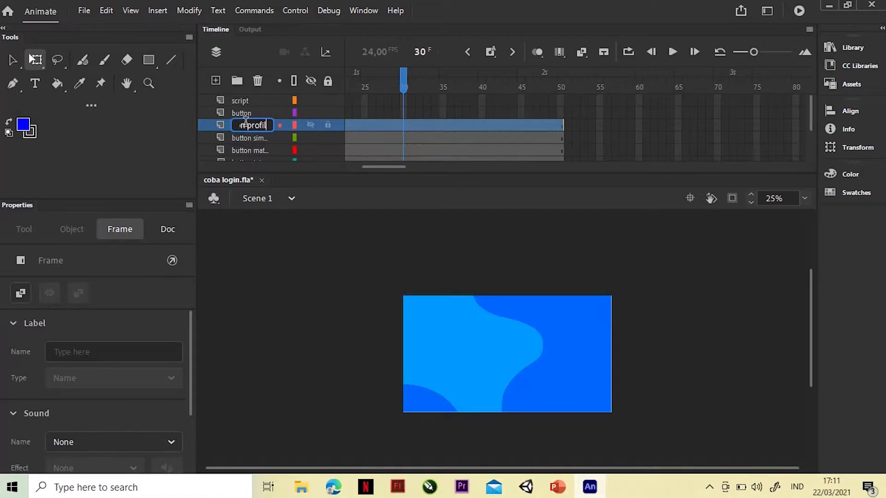
left_click(251, 194)
double_click(242, 127)
key("BackSpace")
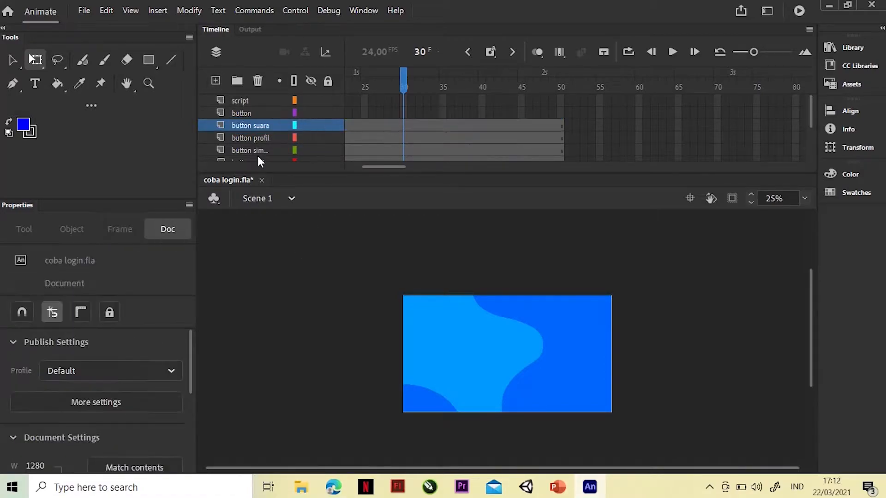
- Add a layer above button suara and name it button keluar
left_click(216, 81)
double_click(250, 126)
type("button ")
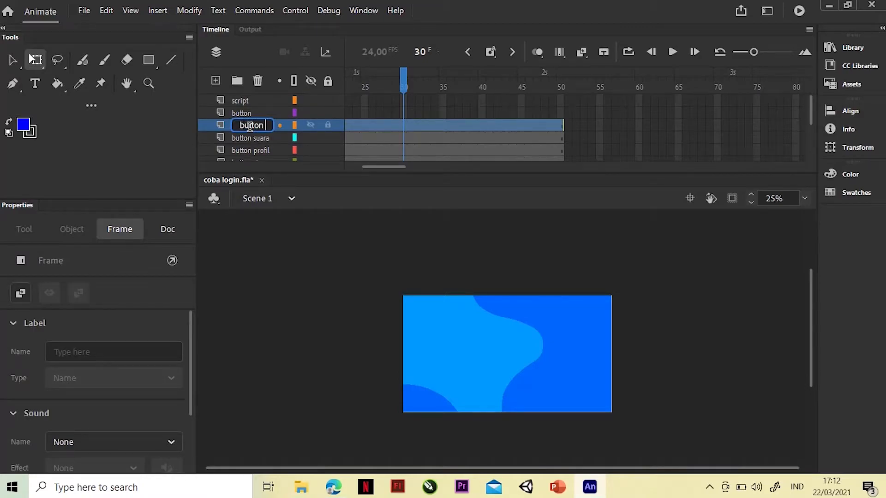
type("keluar")
left_click(288, 303)
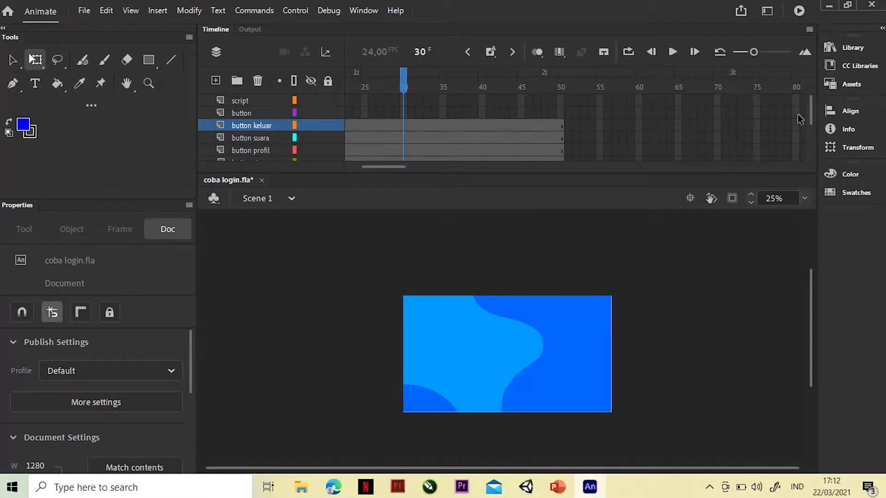
- Insert a blank keyframe at frame 30 of the object layer
left_click_drag(813, 112, 820, 157)
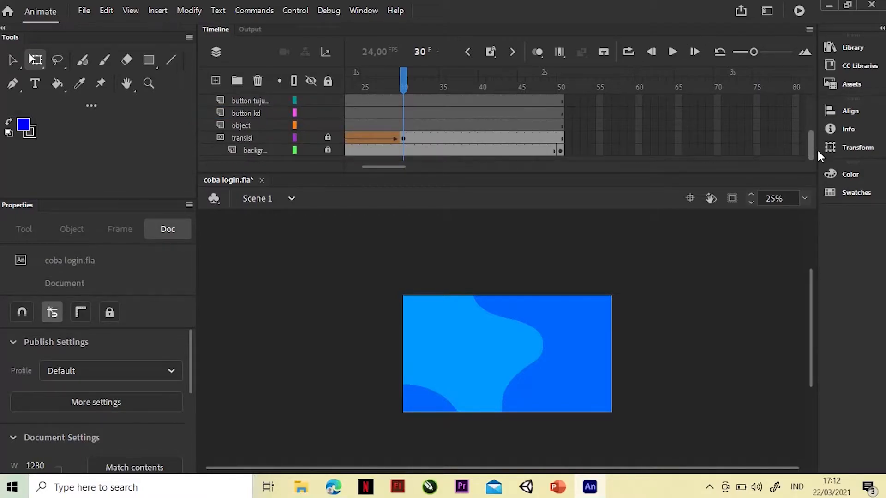
left_click(402, 125)
right_click(402, 127)
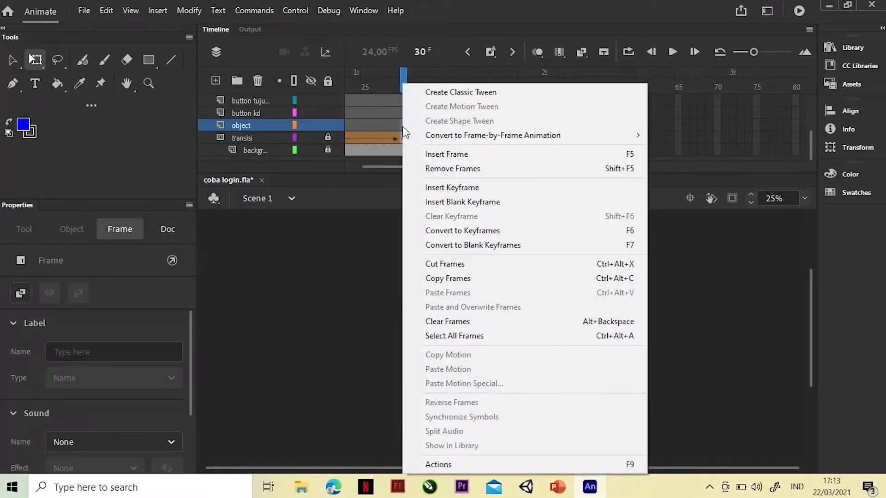
left_click(494, 208)
left_click(381, 302)
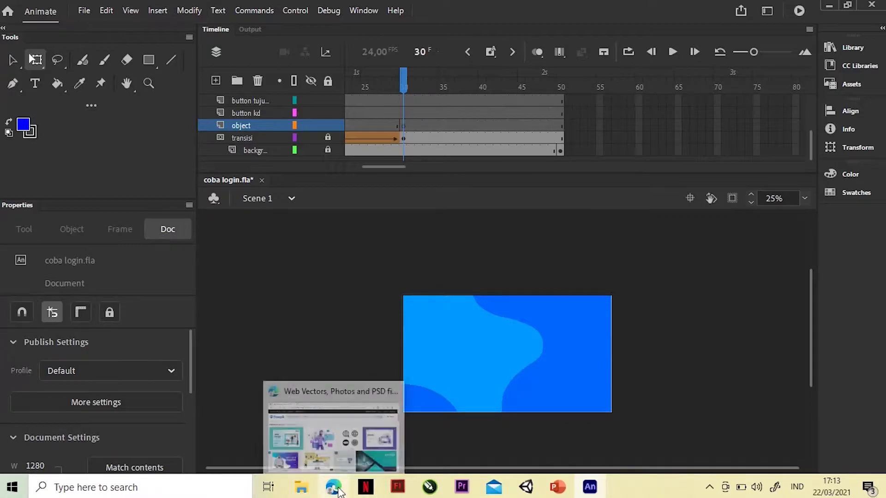
- Import the object image from the file browser onto the stage and shrink it to about 1144 × 662 px over the background
left_click(322, 427)
left_click_drag(177, 249, 487, 349)
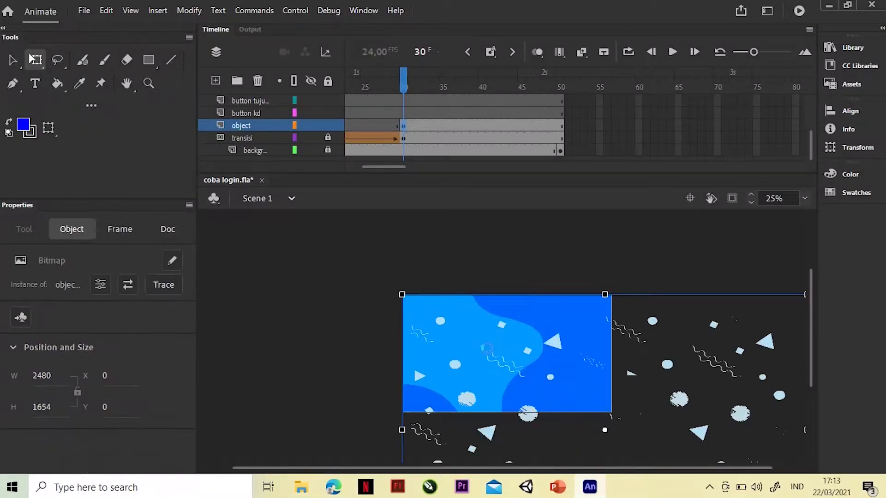
left_click_drag(721, 333, 502, 296)
left_click_drag(588, 257, 478, 341)
left_click_drag(427, 391, 546, 357)
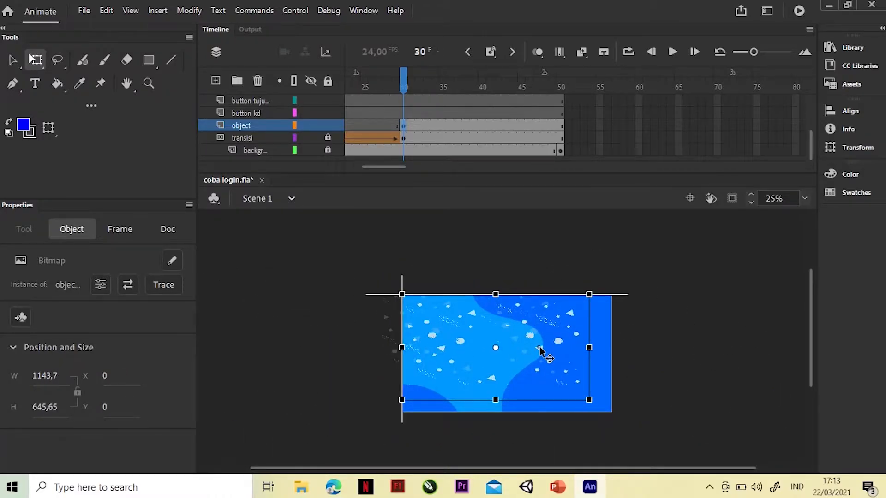
left_click_drag(496, 400, 496, 401)
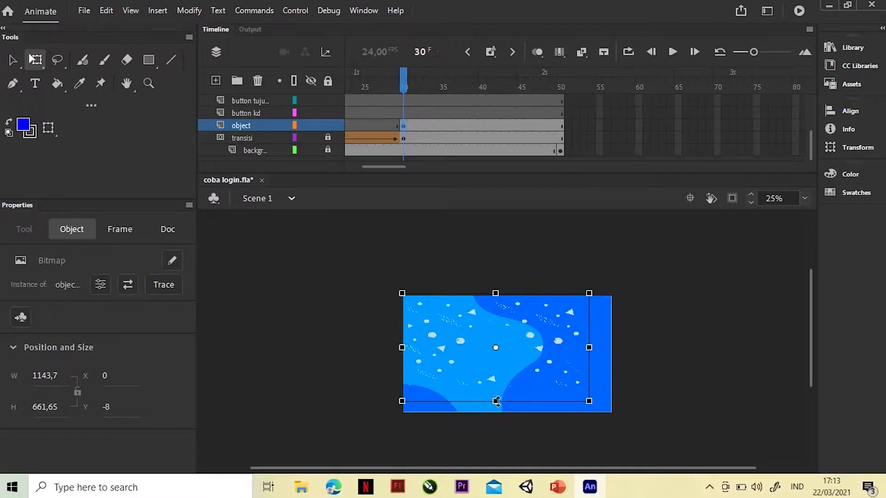
left_click(667, 327)
- Convert the object bitmap to a Movie Clip symbol named animasi object
left_click(556, 343)
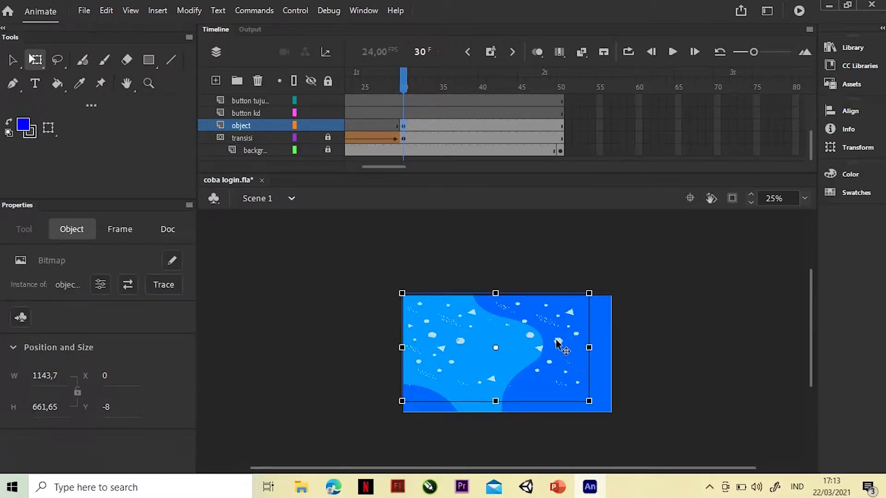
right_click(557, 342)
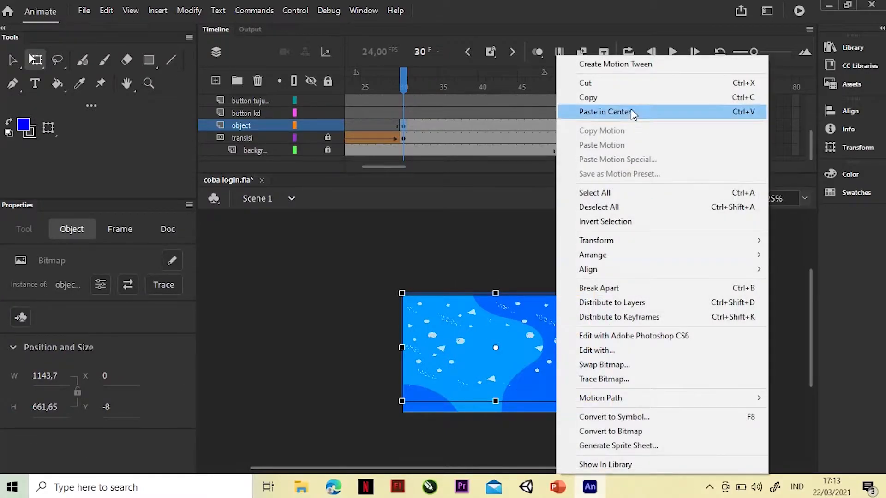
left_click(639, 417)
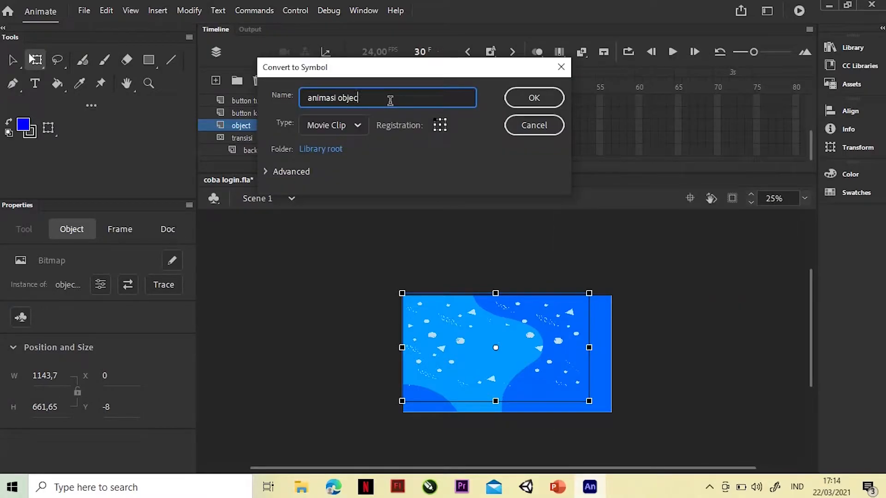
left_click(531, 96)
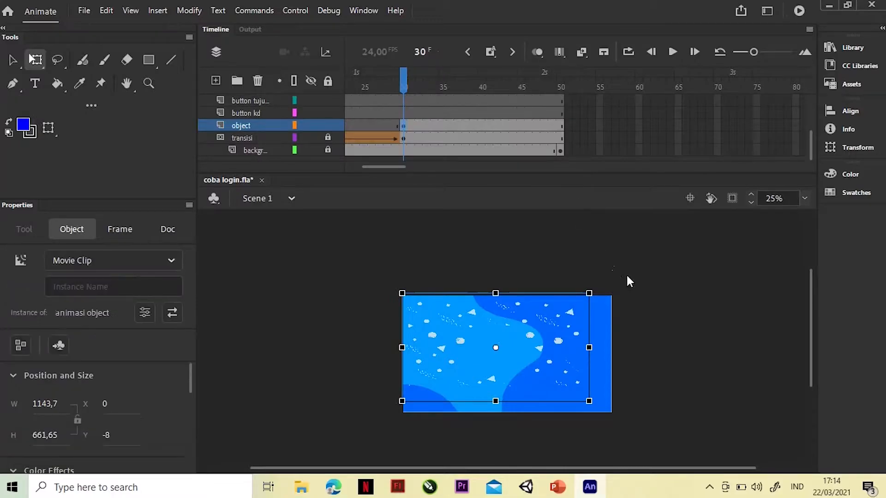
- Inside the animasi object symbol, paste a copy of the object image and place it directly below the original at Y 566
left_click(630, 291)
double_click(535, 344)
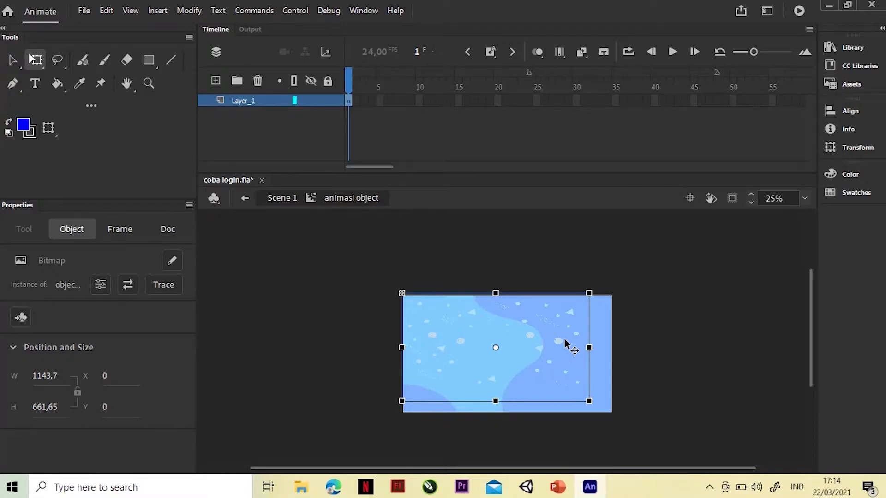
right_click(652, 316)
left_click(710, 178)
left_click_drag(811, 293, 815, 315)
key("Down")
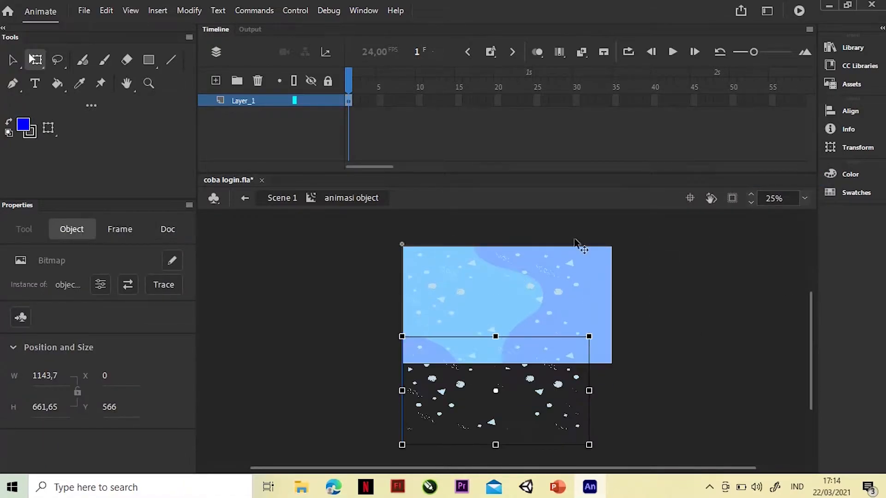
left_click(505, 227)
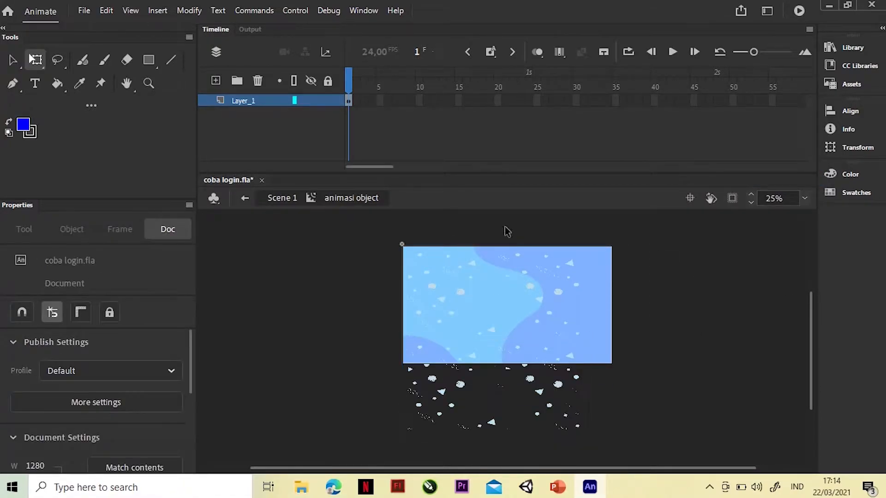
- Add a new layer above Layer_1 and import bg menu.png from the file browser onto it
left_click(216, 80)
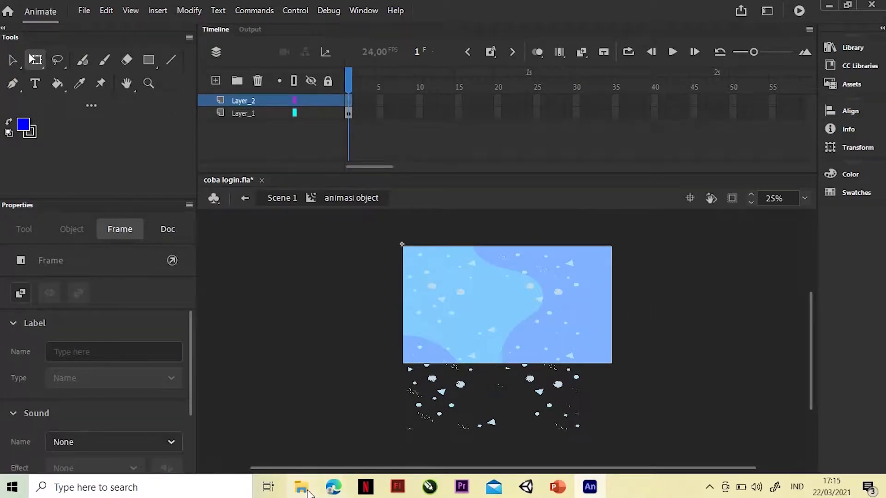
left_click(301, 487)
left_click_drag(177, 159, 515, 333)
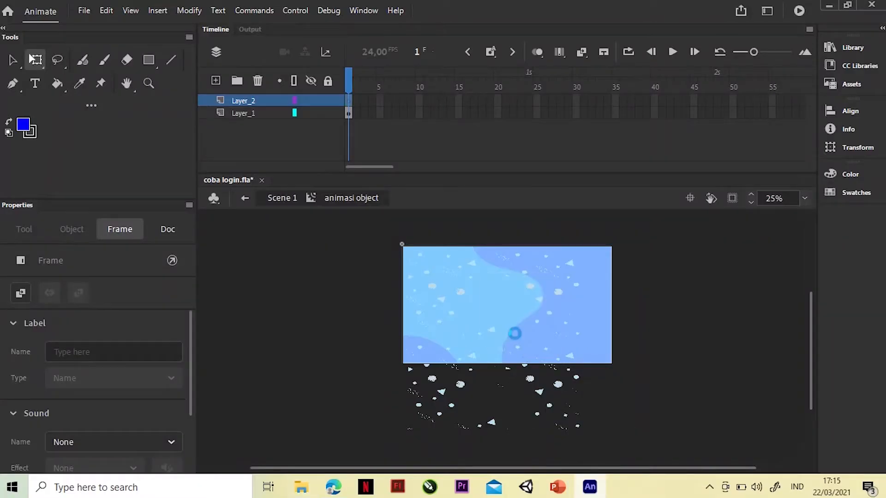
left_click(481, 279)
left_click(533, 311)
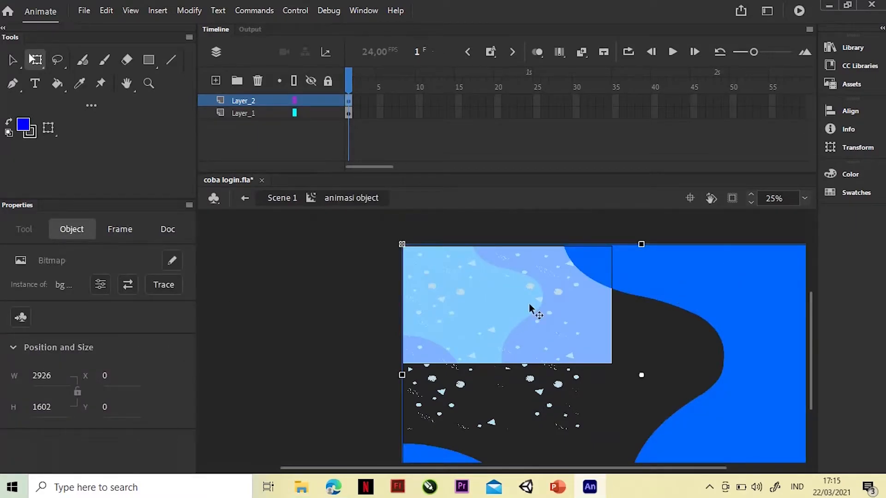
- Unlink the background image's proportions and resize it to the 1280 × 720 stage size
left_click(77, 392)
left_click(42, 375)
key("BackSpace")
left_click(40, 407)
key("BackSpace")
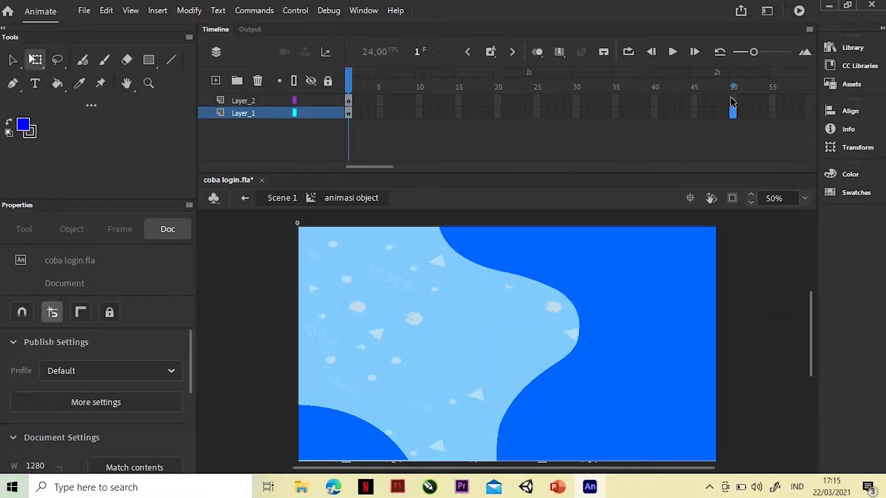
- Insert keyframes at frame 50 on both Layer_1 and Layer_2
left_click(732, 102, "shift")
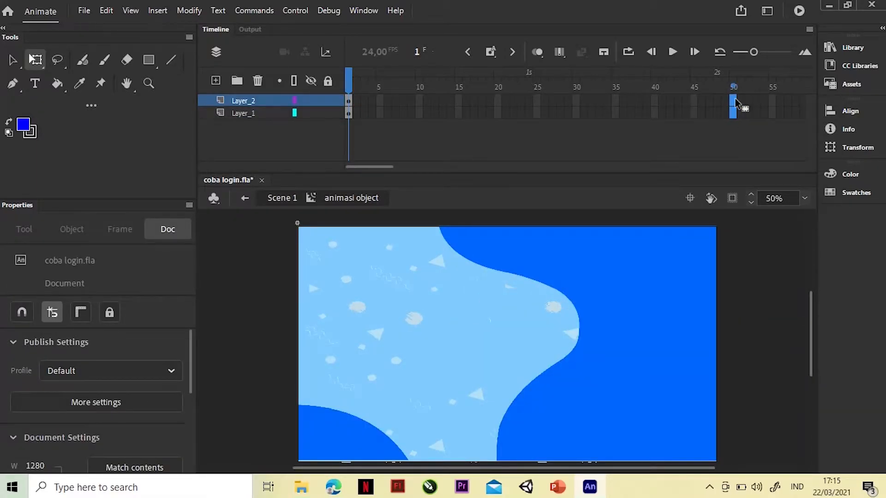
right_click(732, 101)
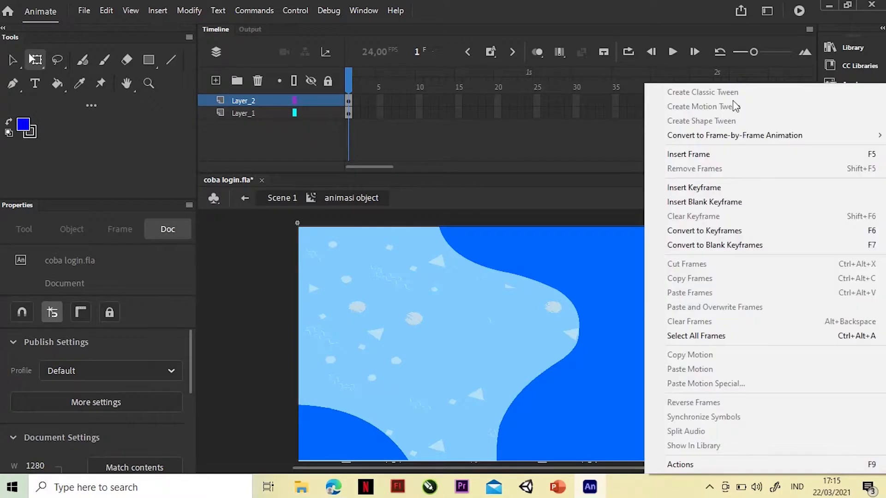
left_click(697, 188)
left_click(744, 136)
- At frame 50 of Layer_1, move the object images straight up to Y -858
left_click(734, 114)
left_click(804, 198)
left_click(825, 255)
key("shift+Up")
key("shift+Up")
key("shift+Up")
key("shift+Up")
key("shift+Up")
key("shift+Up")
key("shift+Up")
key("shift+Up")
key("shift+Up")
key("shift+Up")
key("shift+Up")
key("shift+Up")
key("shift+Up")
key("shift+Up")
key("shift+Up")
key("shift+Up")
key("shift+Up")
key("shift+Up")
key("shift+Up")
key("shift+Up")
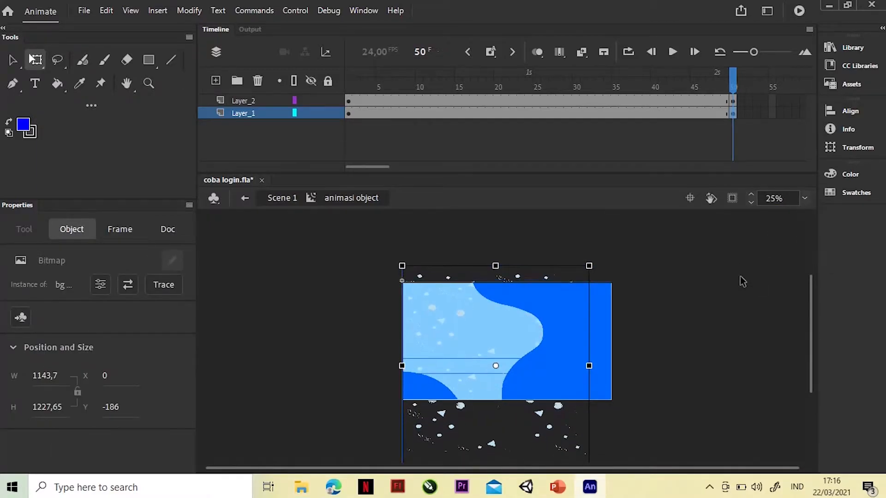
key("shift+Up")
key("shift+Up")
key("shift+Up")
key("shift+Up")
key("shift+Up")
key("shift+Up")
key("shift+Up")
key("shift+Up")
key("shift+Up")
key("shift+Up")
key("shift+Up")
key("shift+Up")
key("shift+Up")
key("shift+Up")
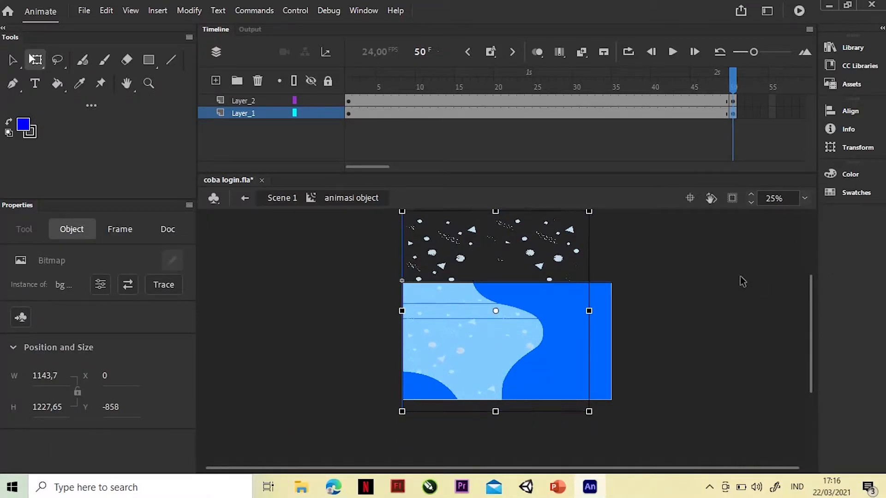
- Create a classic tween on Layer_1 between frames 1 and 50, converting its content to a symbol, and scrub through the motion
right_click(547, 112)
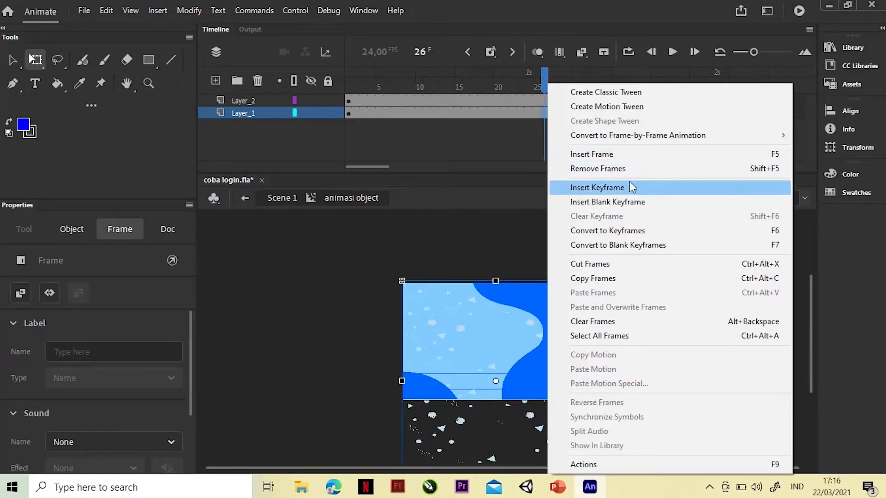
left_click(607, 106)
left_click(509, 279)
left_click_drag(553, 84, 533, 97)
left_click_drag(531, 97, 352, 92)
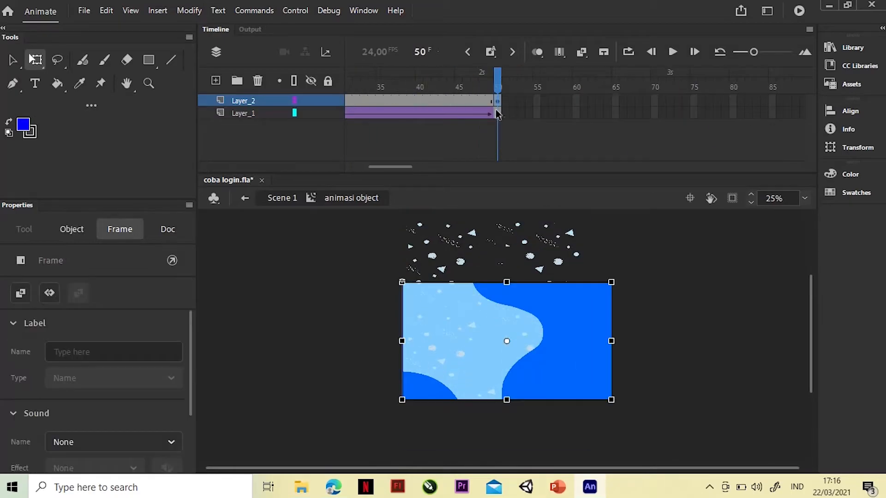
- Move the end keyframes of both layers from frame 50 to frame 100 and return to Scene 1
left_click(498, 113, "shift")
left_click_drag(500, 104, 616, 102)
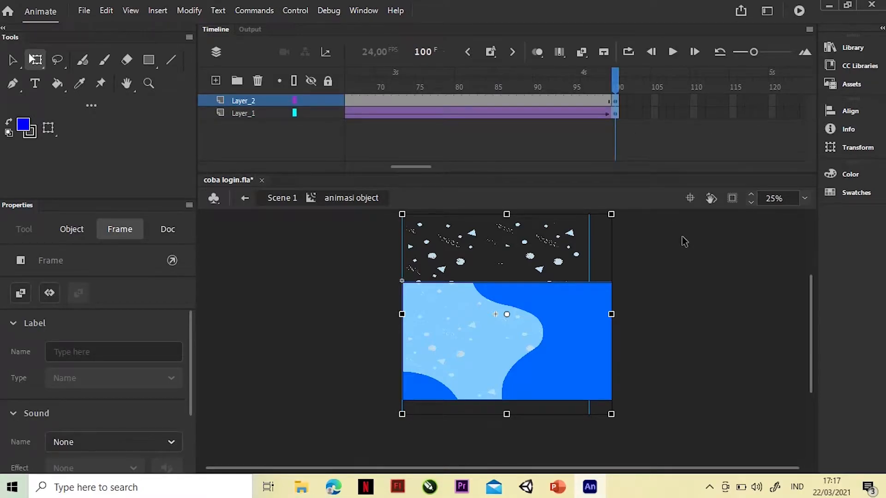
left_click(327, 208)
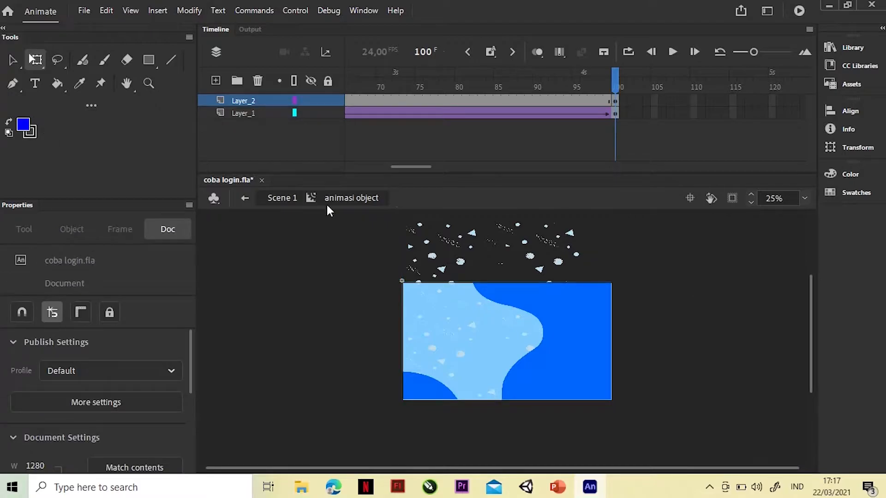
left_click(281, 198)
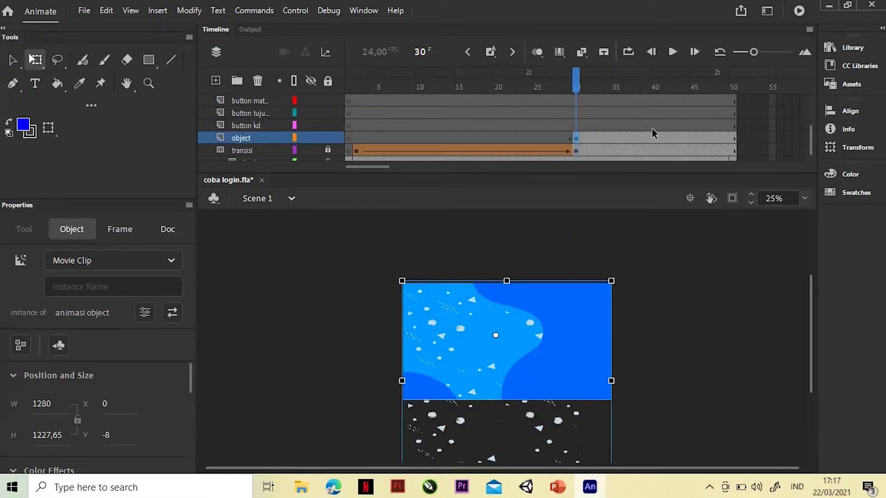
left_click(681, 293)
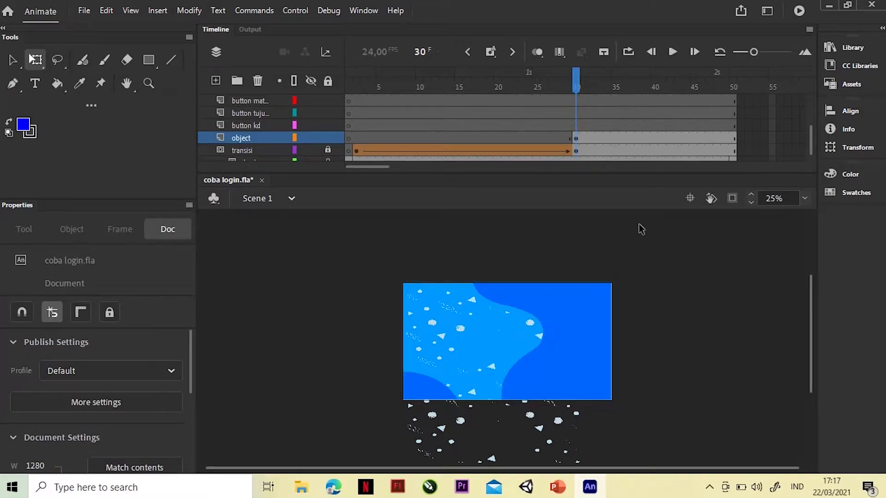
- Insert a blank keyframe at frame 30 of the button kd layer and import button KD.png onto the stage
left_click(575, 125)
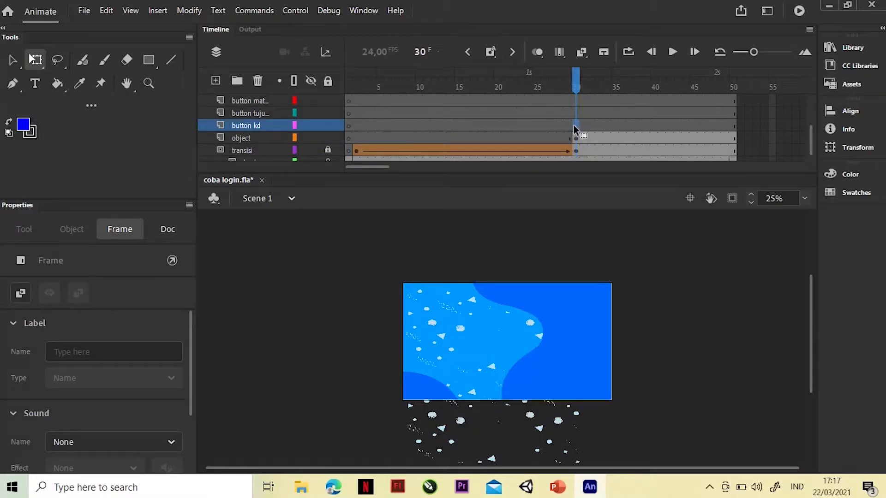
right_click(574, 126)
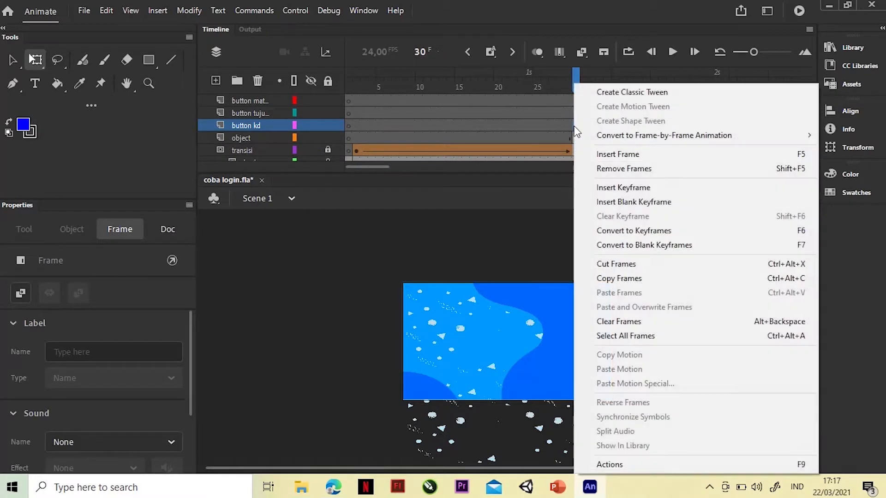
left_click(649, 202)
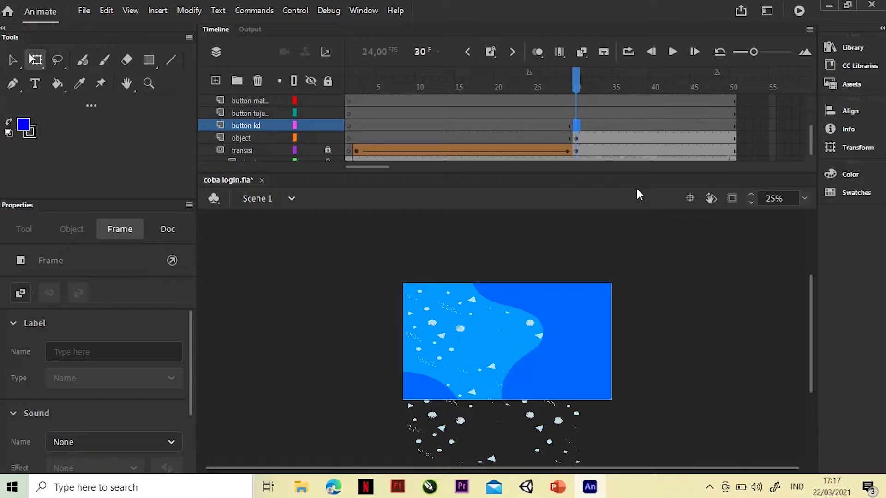
left_click(574, 112)
left_click(301, 486)
left_click(333, 144)
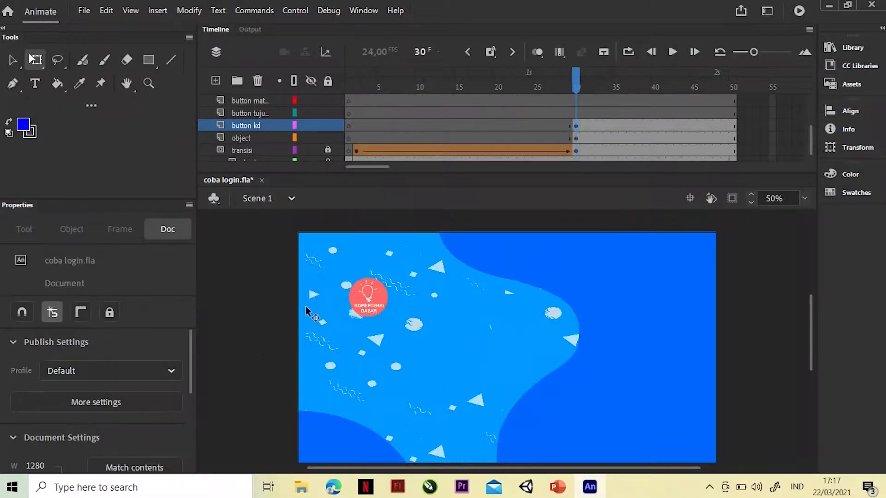
- Set the Kompetensi Dasar button's width and height to 140 each
left_click(367, 297)
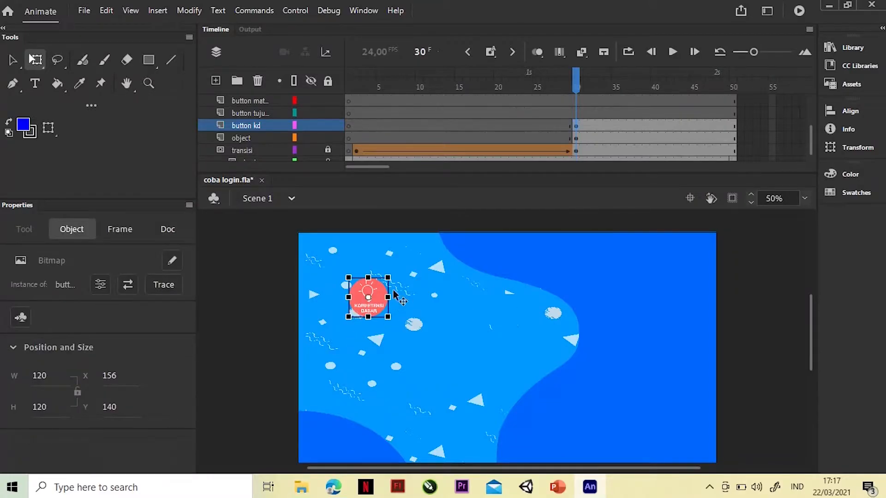
left_click(45, 375)
type("140")
left_click(46, 399)
type("1")
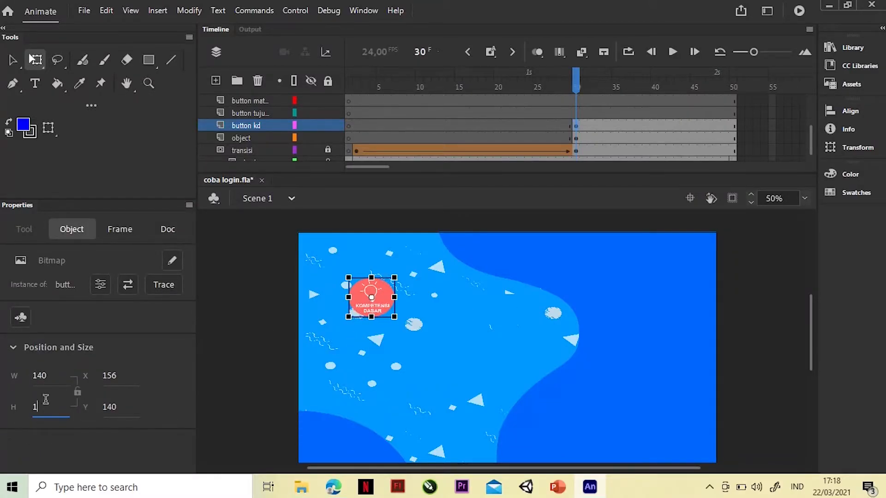
type("40")
key("Return")
left_click(231, 396)
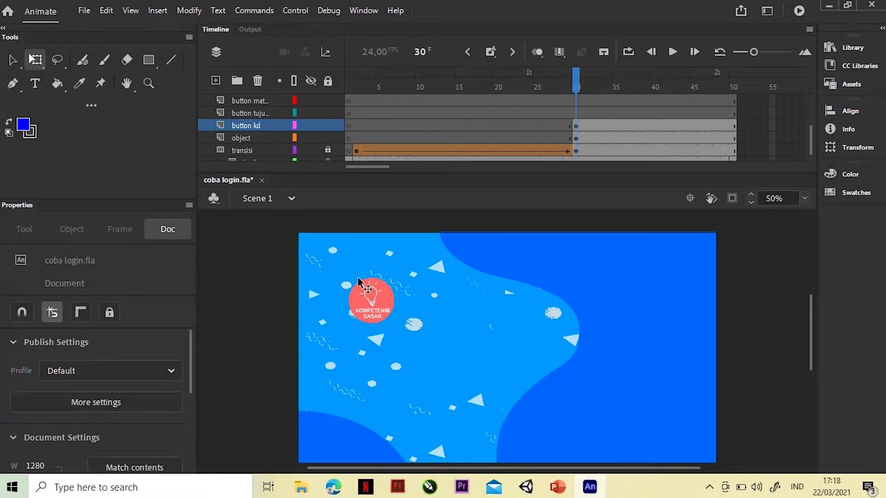
- Insert a keyframe at frame 40 of the button kd layer
left_click(657, 126)
right_click(657, 126)
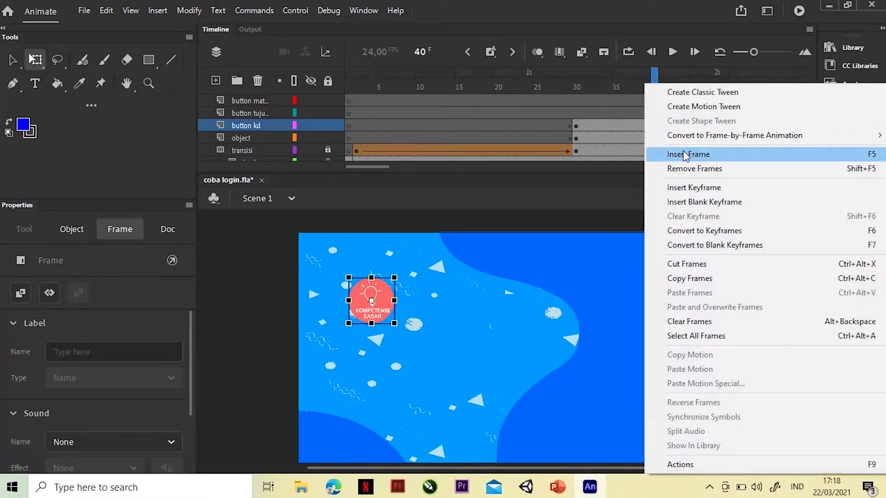
left_click(707, 185)
- Create a classic tween between frames 30 and 40 of the button kd layer, converting its content to a symbol
left_click(577, 127)
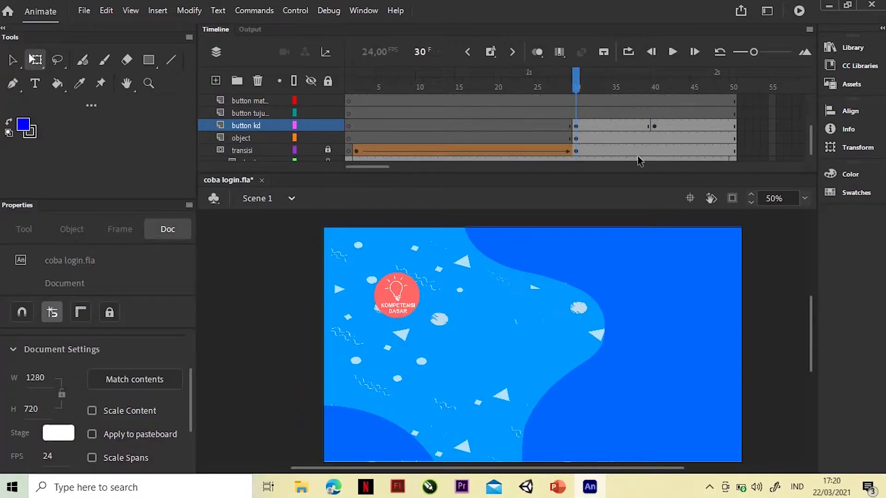
left_click(605, 124)
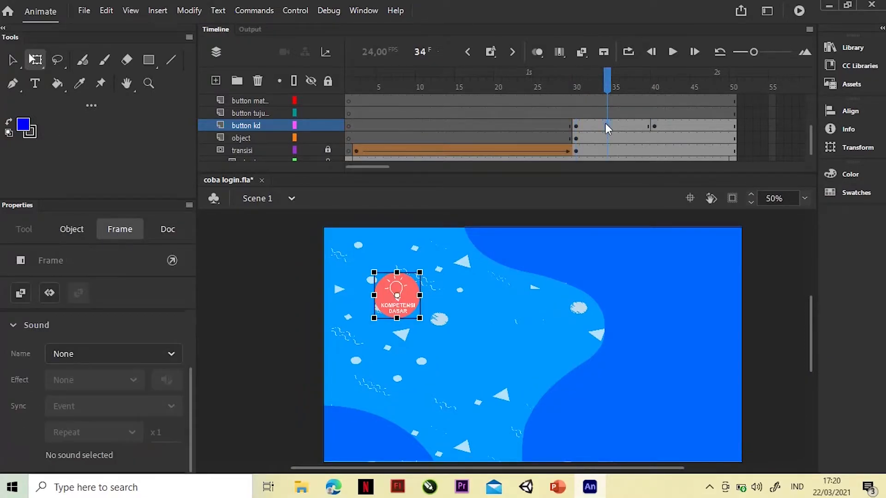
right_click(606, 125)
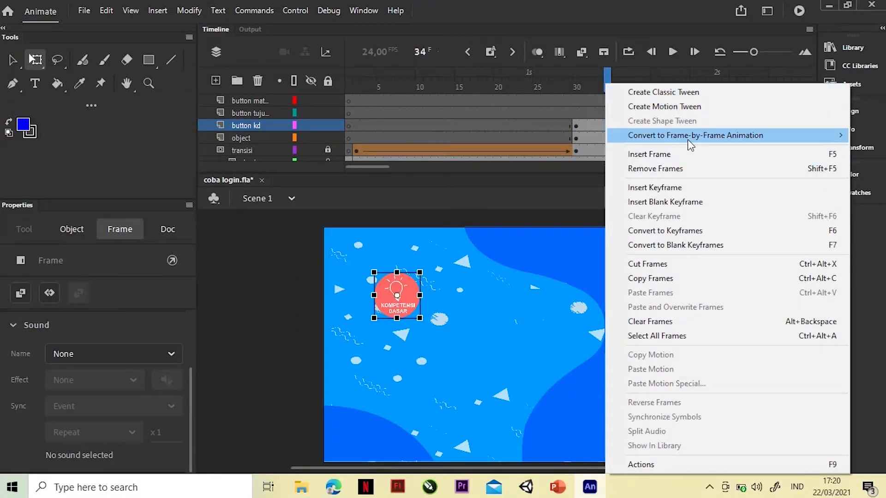
left_click(674, 91)
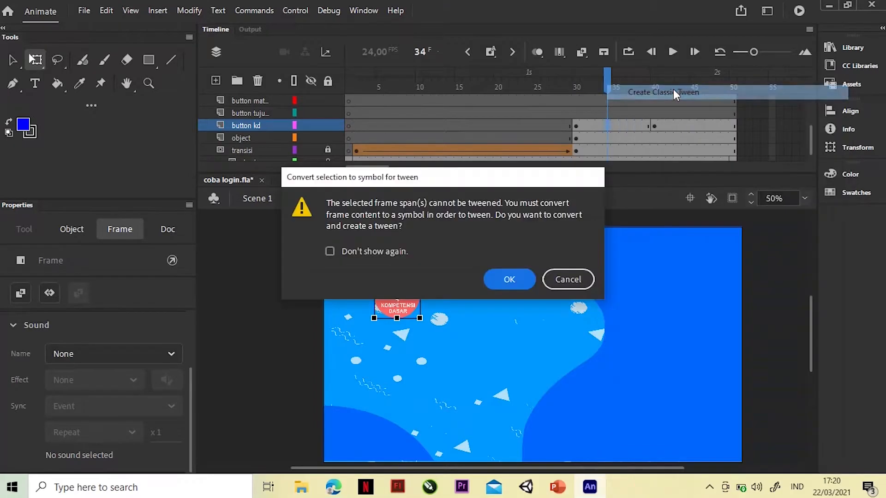
left_click(524, 280)
- At frame 30, shrink the Kompetensi Dasar button about its centre to under half size, set its alpha to 0%, and scrub to frame 40
left_click(575, 129)
left_click_drag(423, 273, 406, 306)
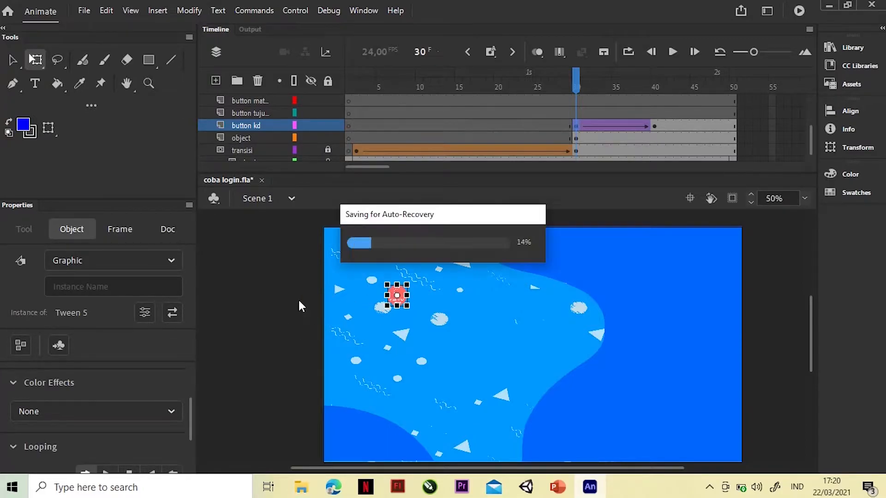
left_click(170, 406)
left_click(138, 394)
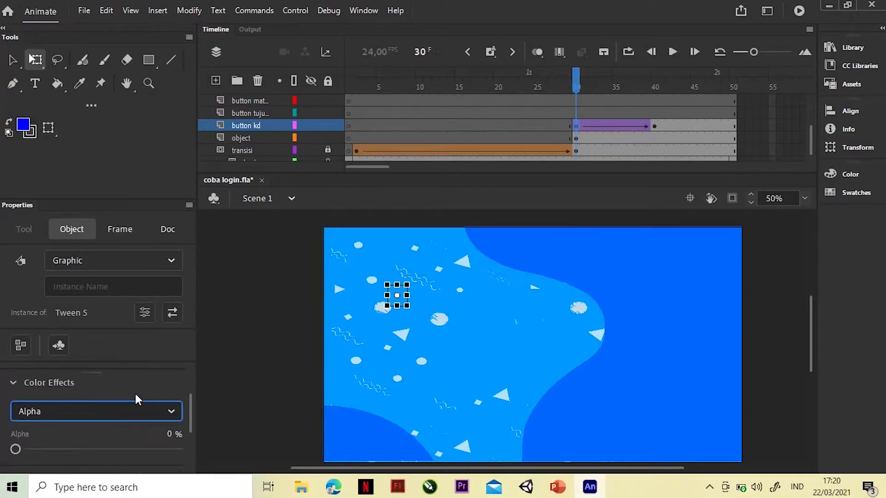
left_click(126, 411)
left_click(310, 322)
left_click_drag(575, 83, 653, 106)
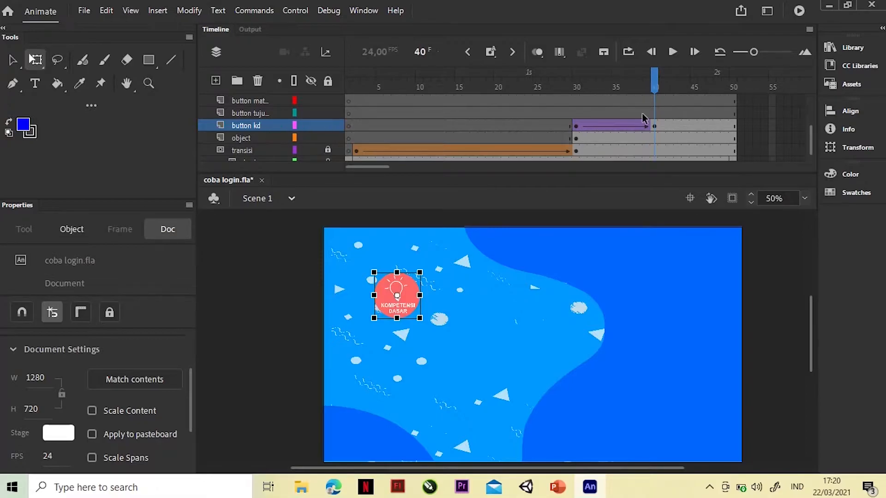
- Insert a blank keyframe at frame 33 of the button tujuan layer and place button tujuan.png from the bahan menu utama folder there
left_click(595, 112)
right_click(599, 113)
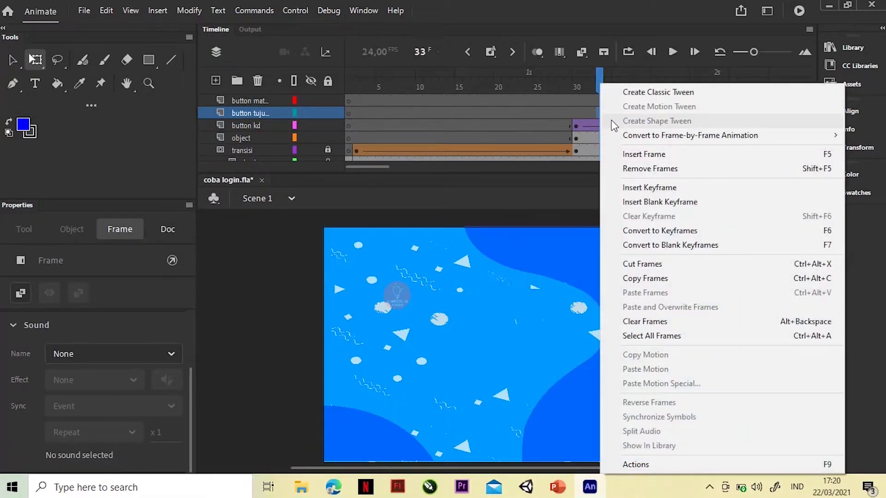
left_click(669, 202)
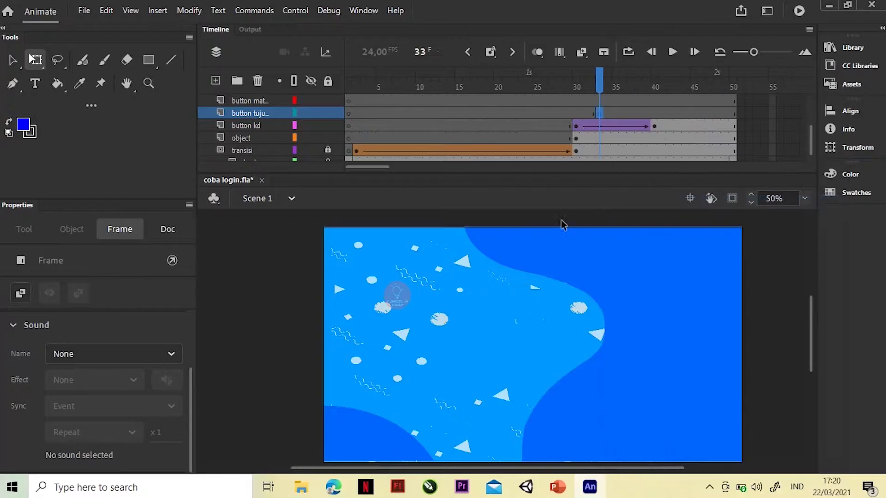
left_click(301, 488)
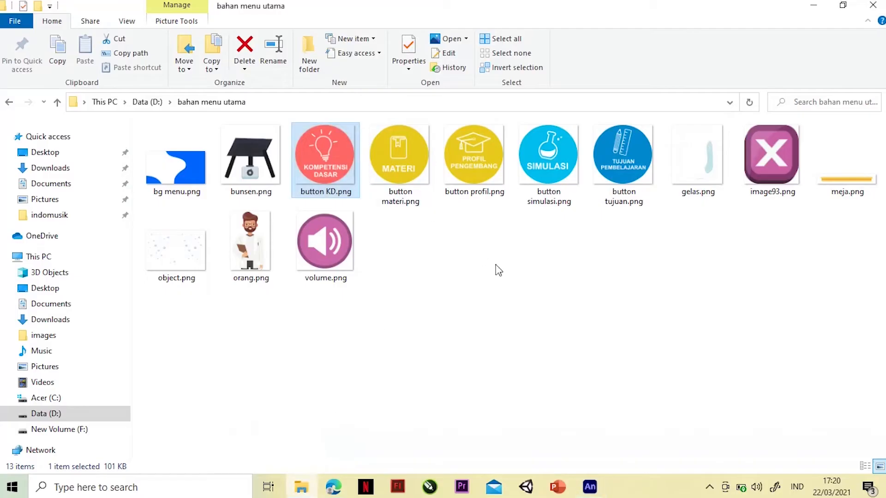
left_click_drag(614, 147, 489, 361)
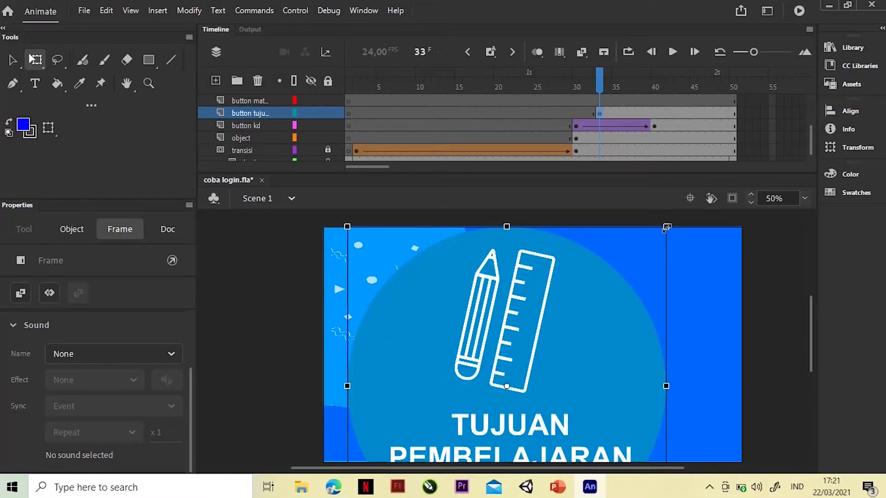
- Set the Tujuan Pembelajaran button's width and height to 120 each and move it diagonally below the Kompetensi Dasar button
left_click(38, 375)
key("BackSpace")
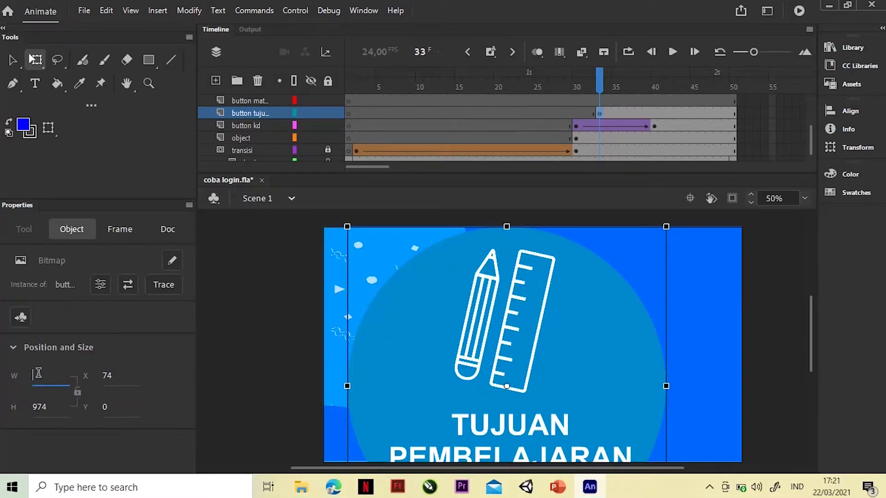
type("120")
left_click(38, 406)
type("120")
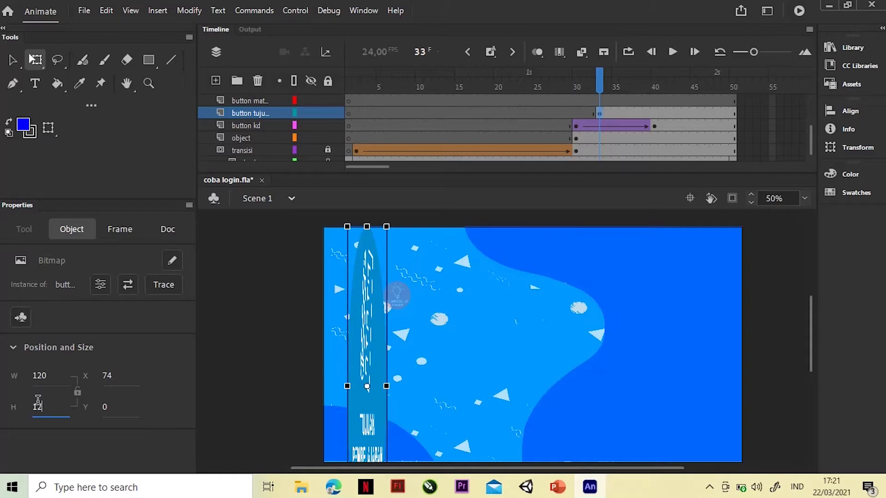
key("Return")
left_click_drag(376, 241, 442, 325)
- Insert a keyframe at frame 44 of the button tujuan layer
left_click(686, 112)
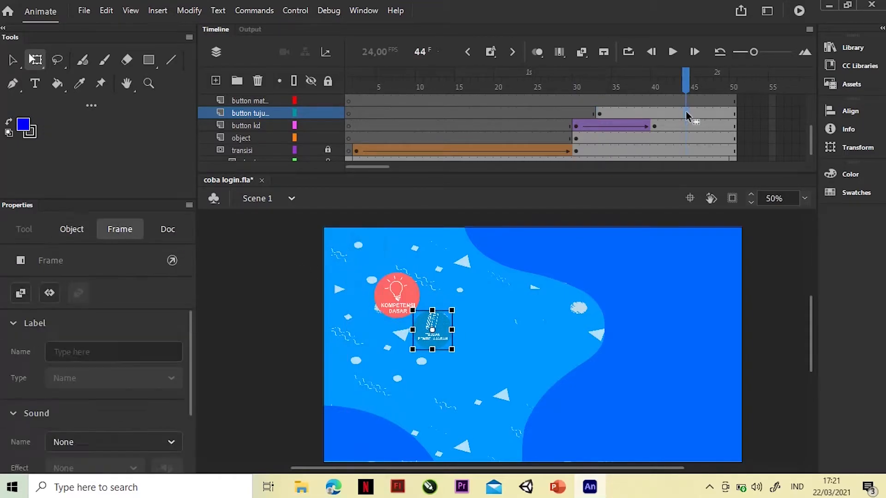
right_click(686, 111)
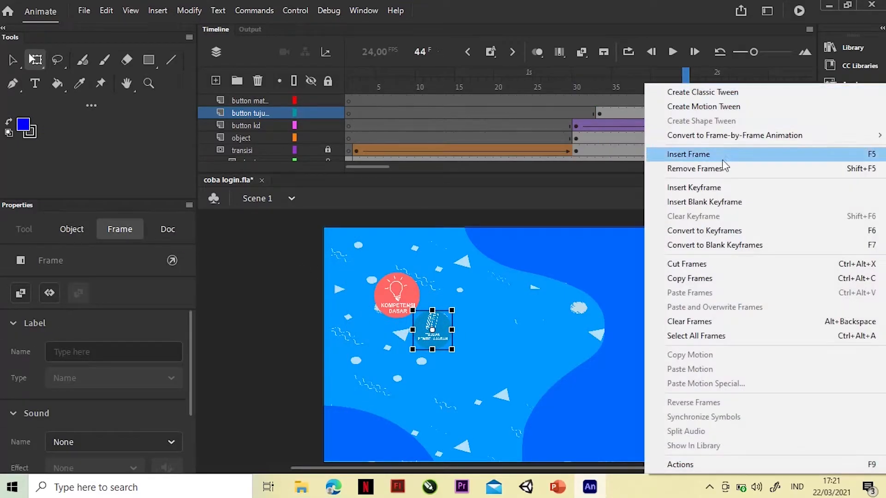
left_click(713, 187)
left_click(656, 113)
left_click(686, 115)
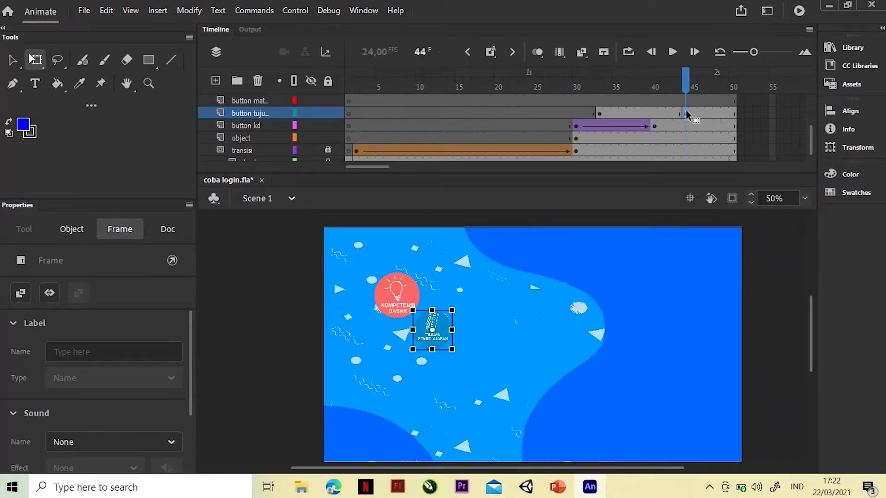
- Create a classic tween between frames 33 and 44 of the button tujuan layer, converting its content to a symbol
left_click(662, 114)
right_click(662, 113)
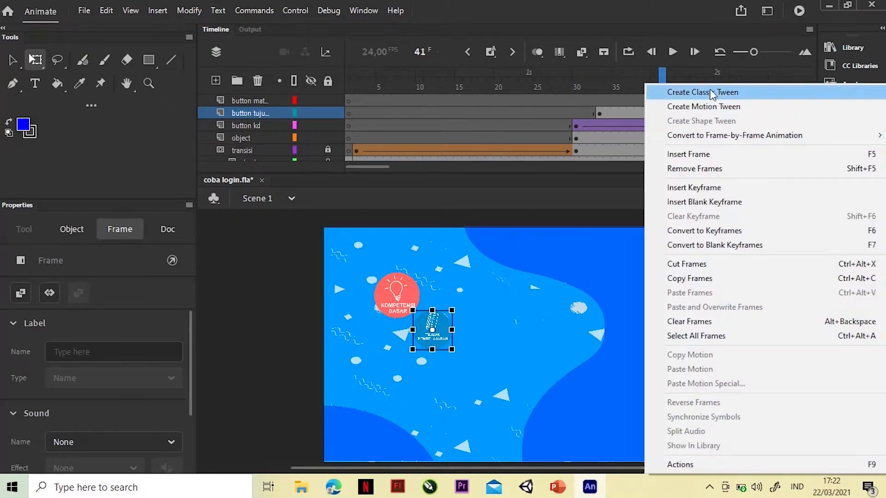
left_click(710, 92)
left_click(507, 279)
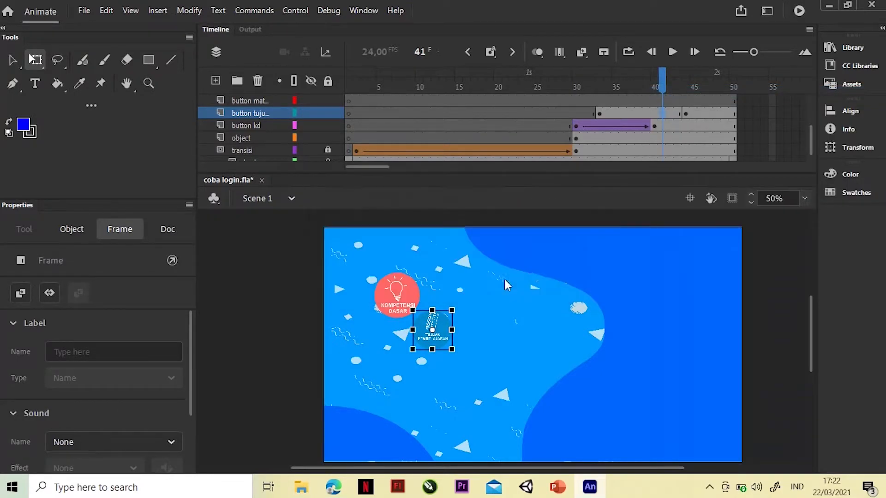
- At frame 33, shrink the Tujuan Pembelajaran button about its centre to about 44 by 48
left_click(447, 328)
left_click(600, 113)
left_click_drag(452, 311, 439, 321)
left_click(289, 358)
left_click(436, 329)
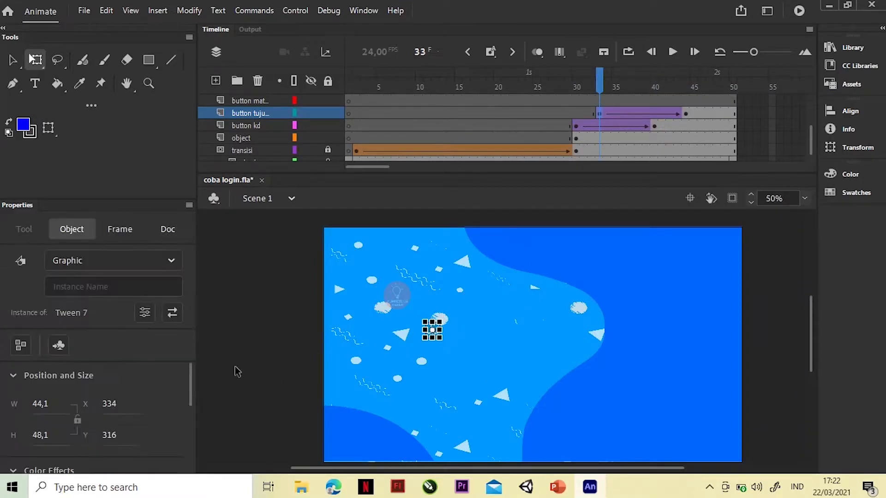
- Apply an alpha colour effect that hides the Tujuan Pembelajaran button at frame 33, and scrub the timeline to preview its fade-in
scroll(192, 384, "down", 3)
left_click(142, 421)
left_click(67, 434)
left_click(352, 259)
left_click_drag(599, 73, 667, 100)
left_click_drag(579, 115, 691, 100)
- Insert a blank keyframe at frame 36 of the button materi layer and place button materi.png on the stage
left_click(623, 98)
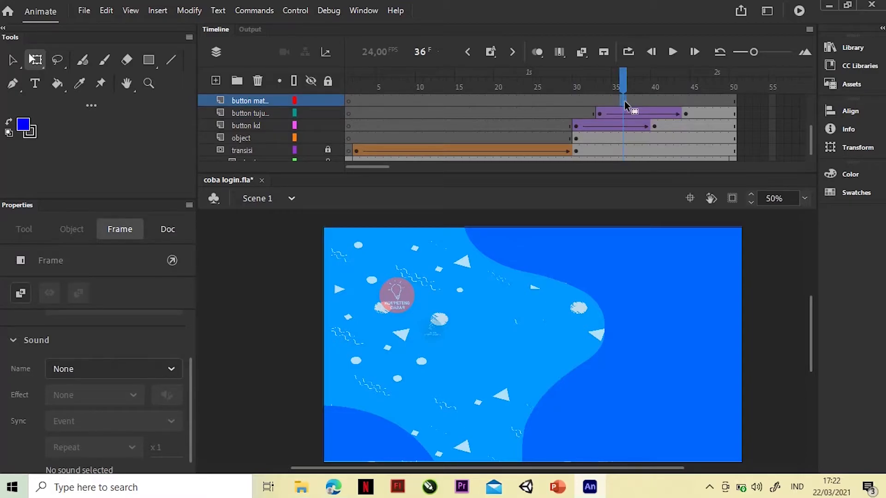
right_click(624, 100)
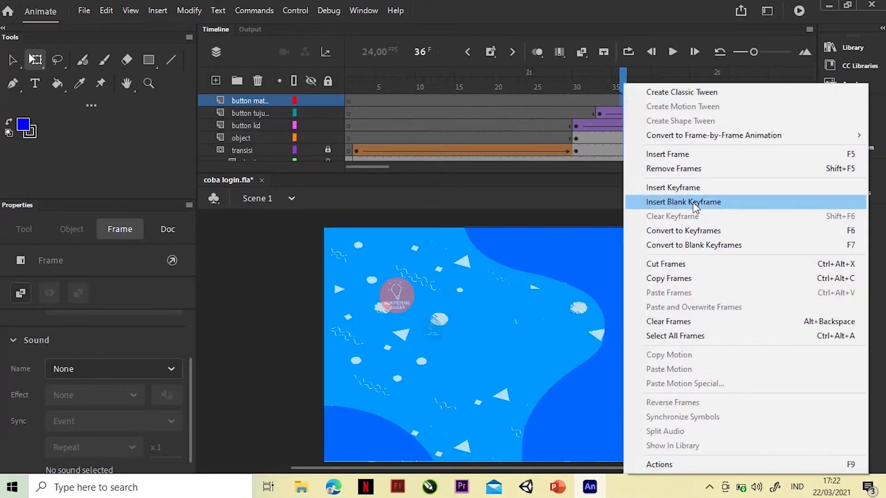
left_click(693, 202)
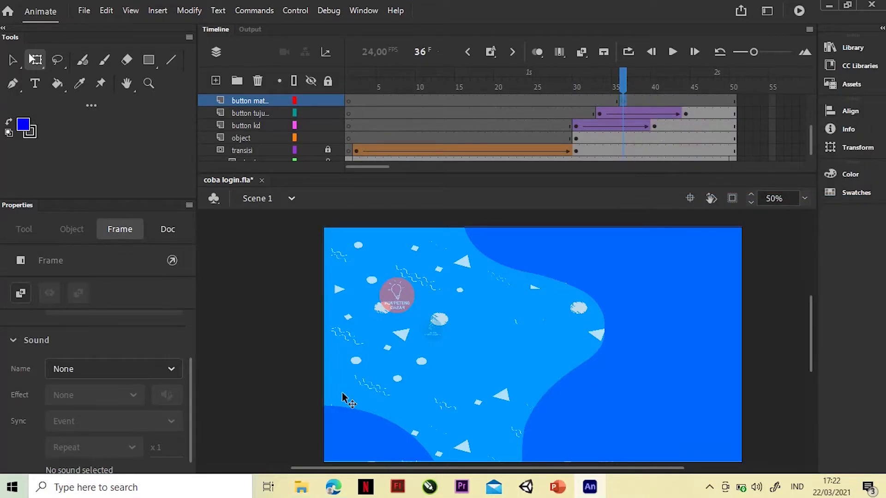
left_click(301, 487)
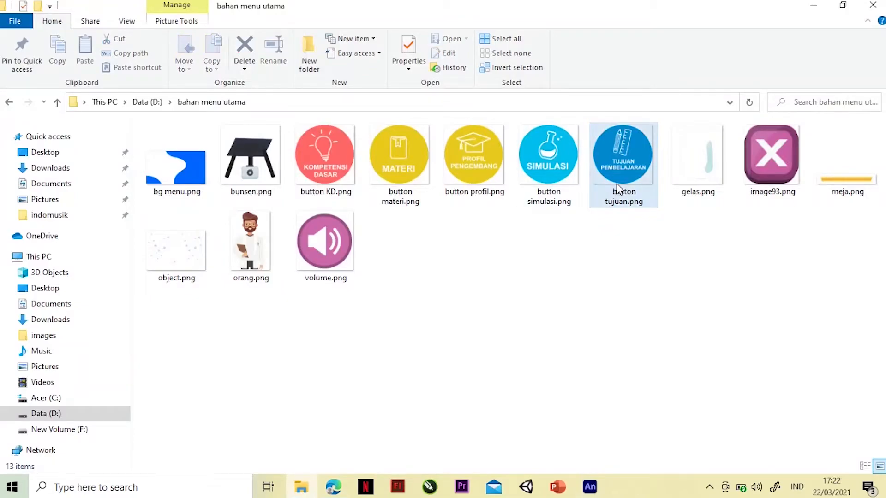
left_click(428, 187)
left_click_drag(603, 496, 572, 300)
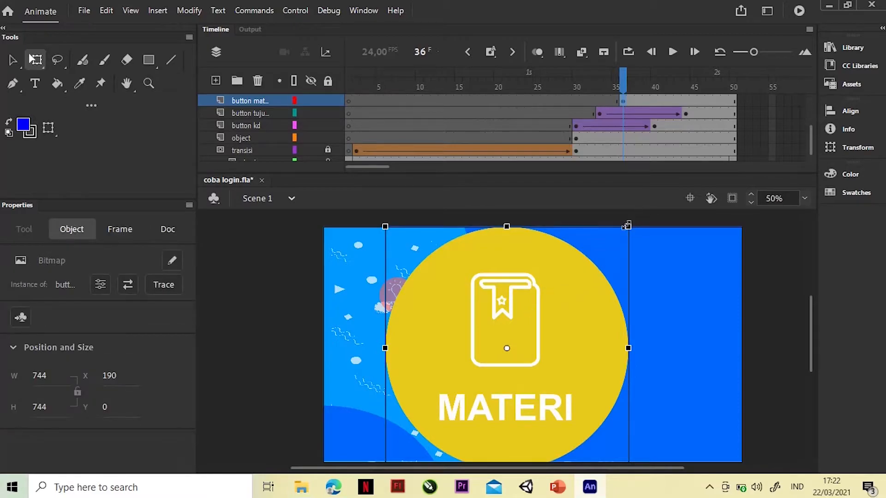
- Scale the Materi button down to a small menu button and place it below the Kompetensi Dasar button
left_click_drag(628, 227, 397, 339)
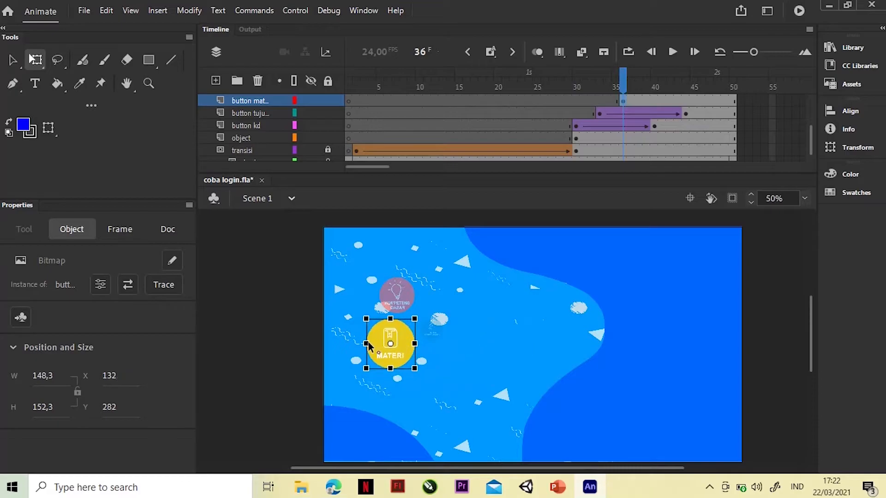
left_click(46, 374)
key("BackSpace")
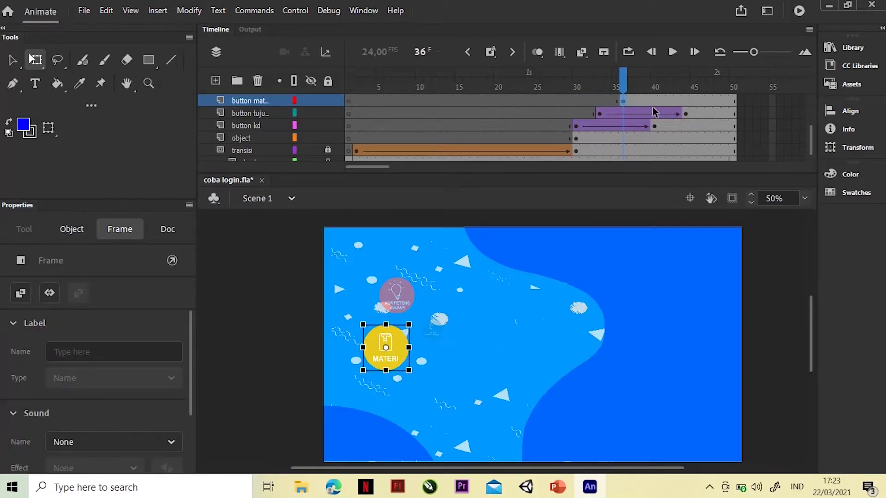
- Insert a keyframe at frame 49 of the button materi layer
left_click(717, 100)
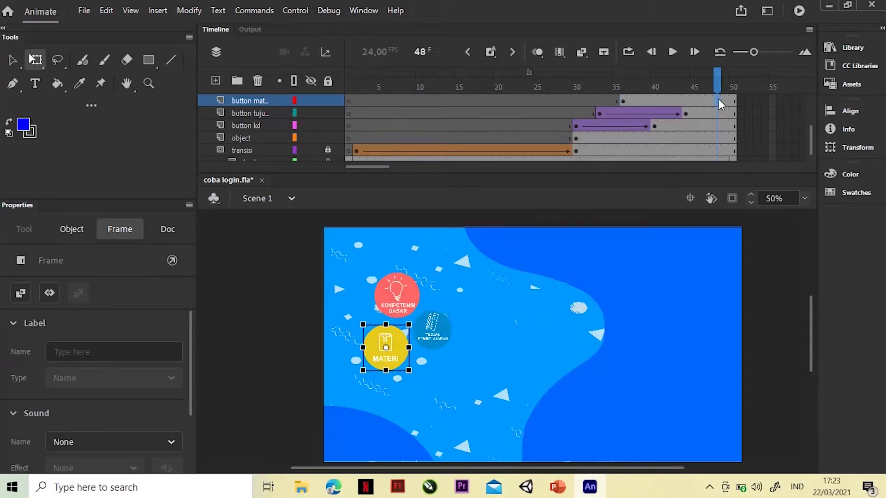
left_click(724, 102)
right_click(725, 101)
left_click(713, 182)
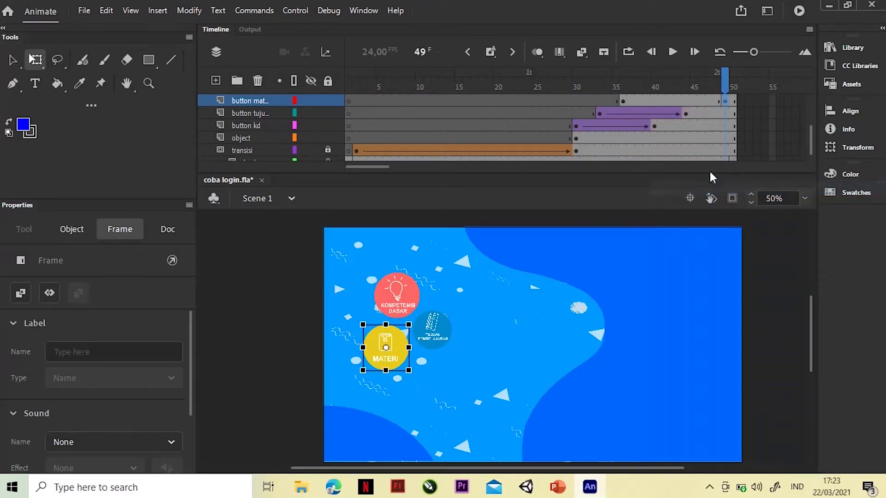
- Create a classic tween between frames 36 and 49 of the button materi layer, converting its content to a symbol
left_click(680, 102)
right_click(682, 105)
left_click(687, 103)
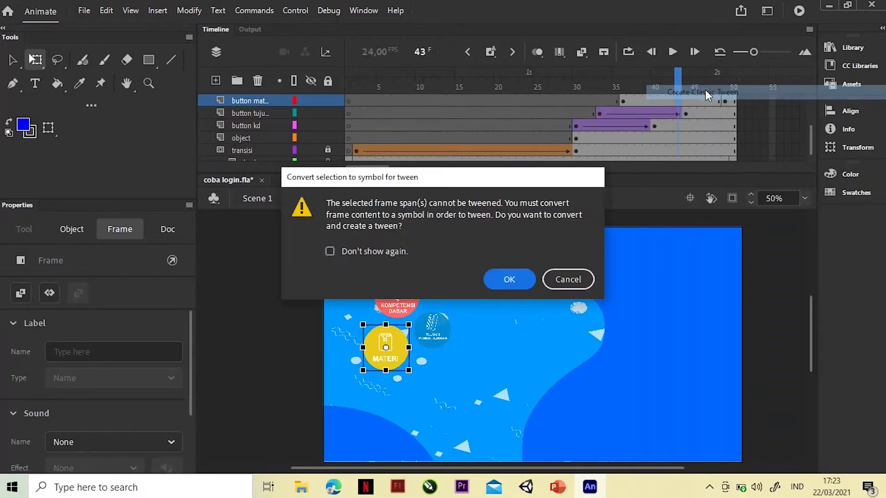
left_click(511, 277)
- At frame 36, shrink the Materi button about its centre to about 44 by 40
left_click(623, 101)
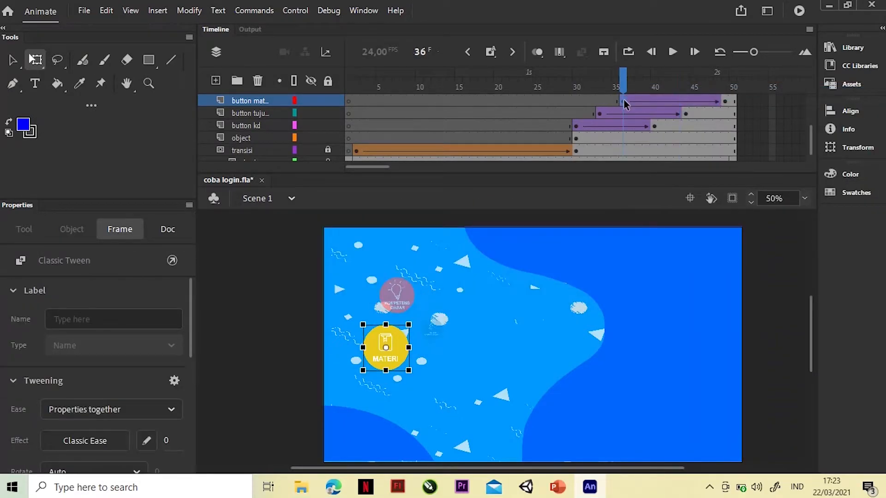
left_click(388, 346)
left_click_drag(395, 340, 394, 340)
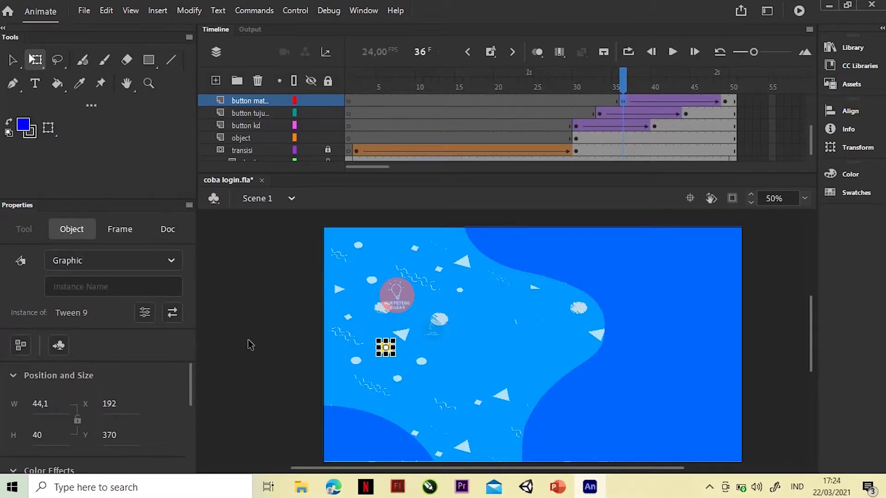
- Apply an alpha colour effect that makes the Materi button transparent at frame 36
scroll(192, 413, "down", 3)
scroll(192, 413, "down", 1)
left_click(103, 409)
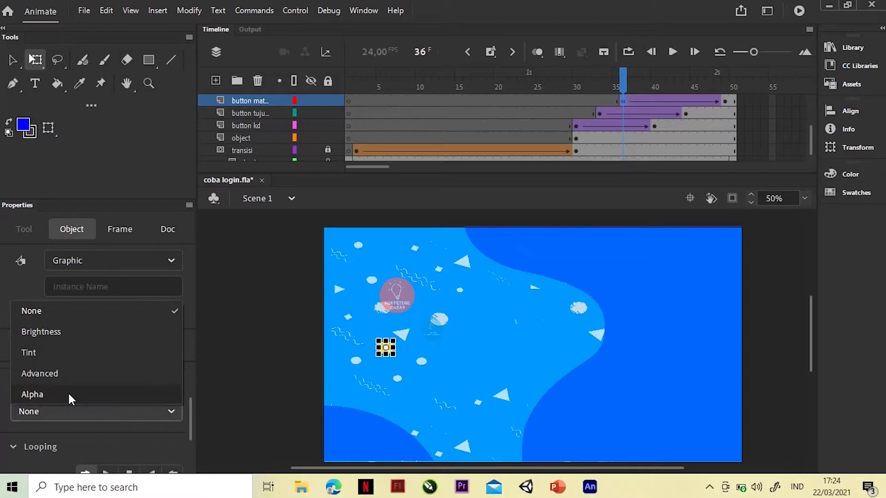
left_click(69, 396)
left_click(626, 92)
- Extend the materi, tujuan and kd button layers and the layers beneath them to frame 80
left_click_drag(627, 92, 733, 151)
scroll(727, 111, "up", 1)
scroll(727, 112, "down", 2)
left_click(734, 150)
scroll(504, 130, "up", 1)
left_click(499, 114)
scroll(500, 134, "down", 1)
left_click(499, 126)
left_click(506, 138)
left_click_drag(500, 137, 733, 126)
left_click_drag(500, 113, 733, 114)
scroll(525, 109, "up", 1)
scroll(502, 109, "up", 1)
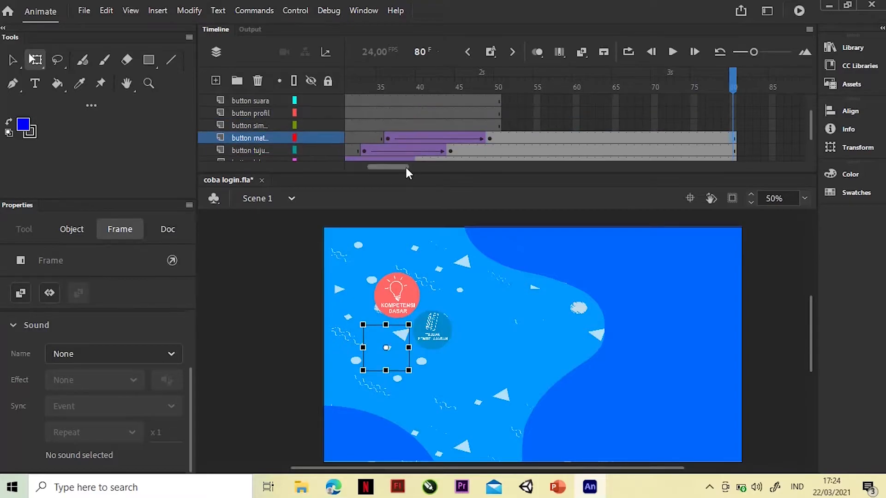
- Insert a blank keyframe at frame 39 of the button simulasi layer and place button simulasi.png on the stage
left_click_drag(405, 165, 398, 167)
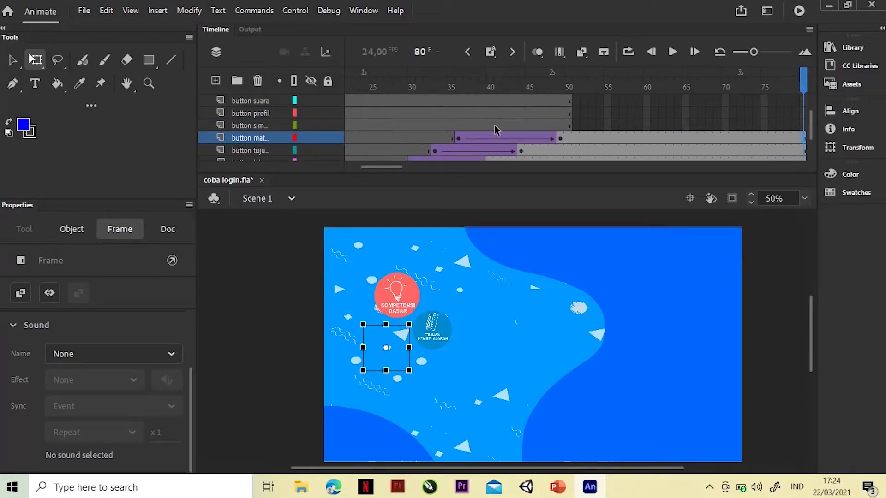
left_click(480, 125)
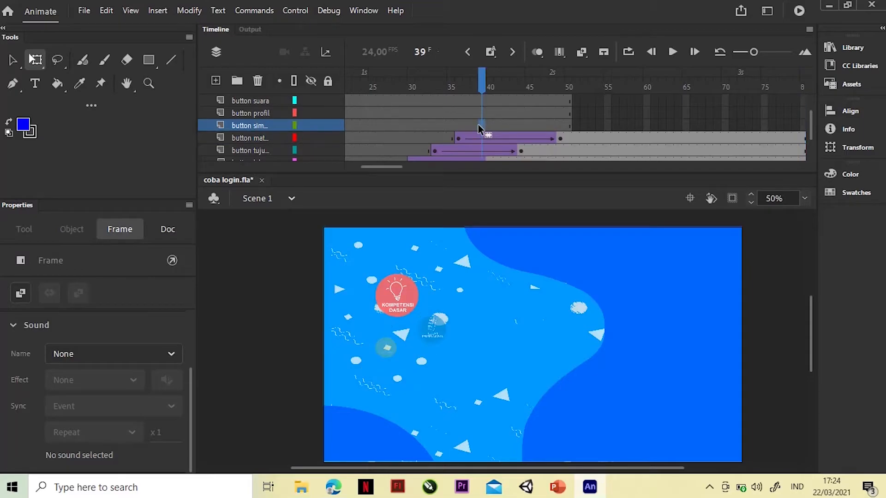
right_click(482, 126)
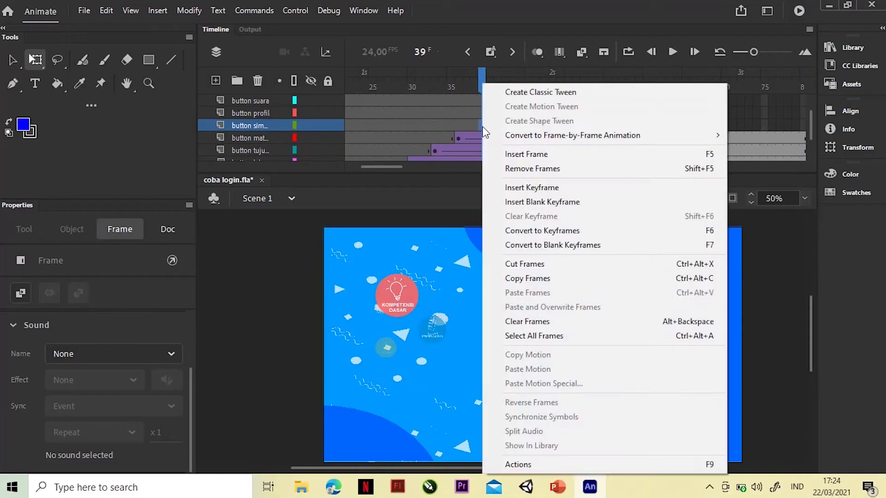
left_click(549, 203)
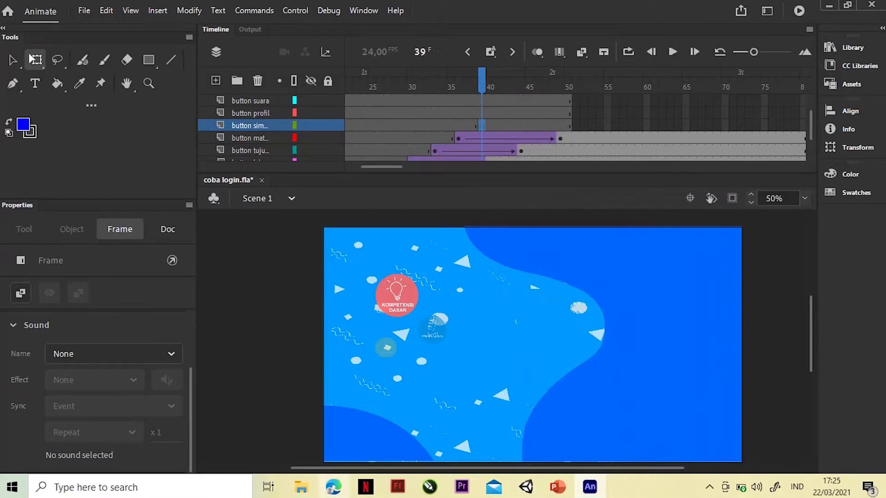
left_click(308, 488)
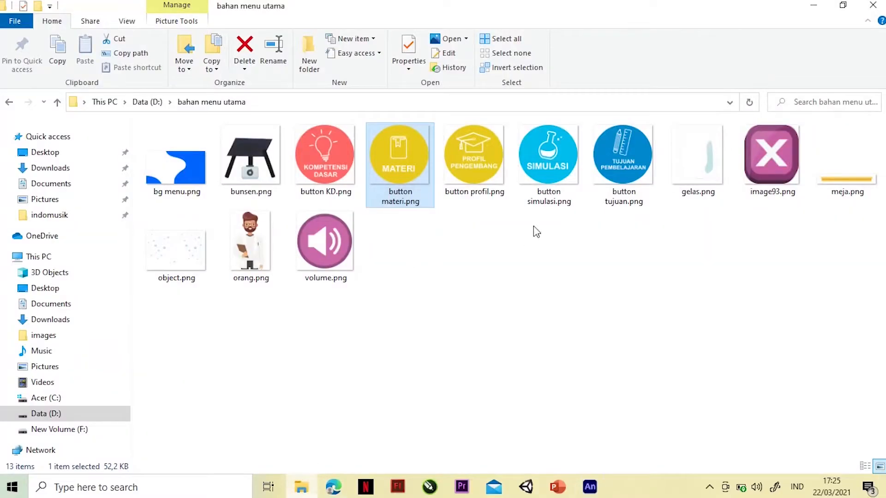
left_click(541, 176)
left_click_drag(548, 158, 525, 342)
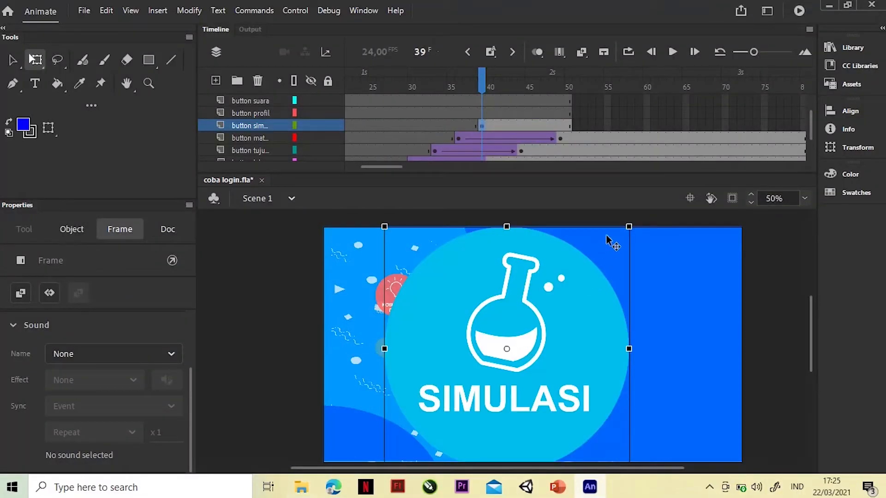
- Resize the Simulasi button to a width of 130 with matching height and place it beside the Kompetensi Dasar button
left_click(517, 309)
left_click(39, 375)
key("BackSpace")
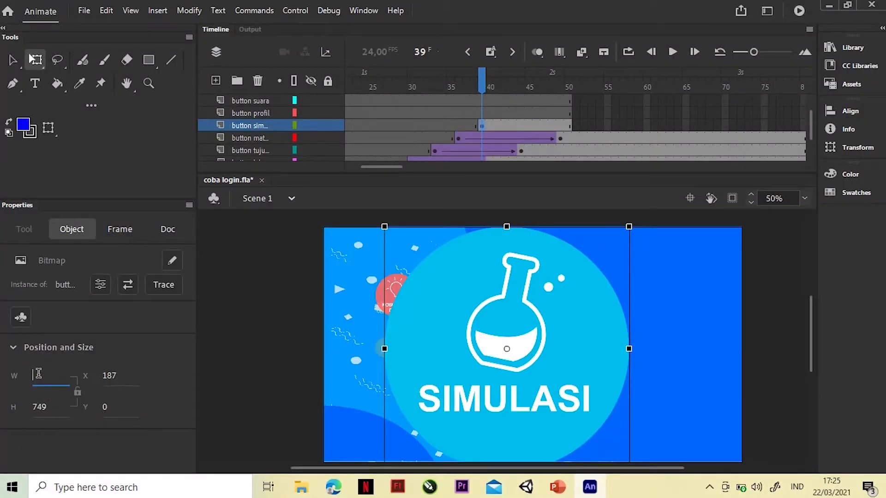
type("130")
left_click(37, 407)
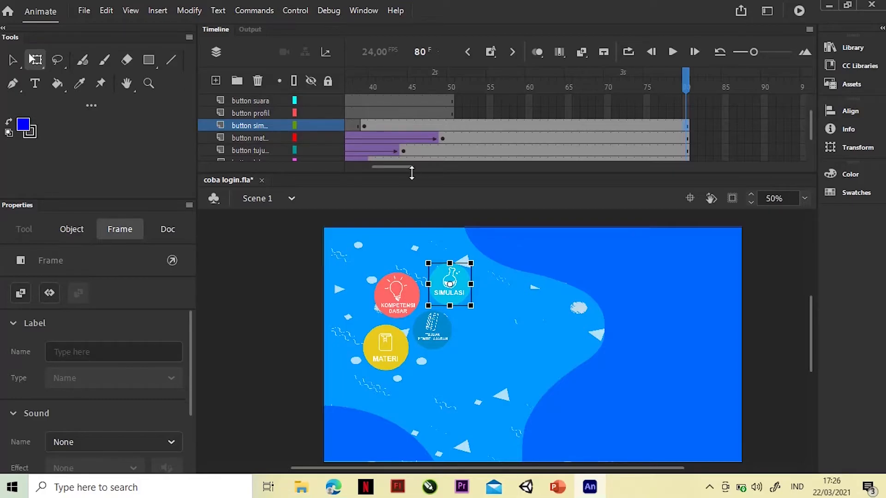
left_click_drag(407, 165, 403, 166)
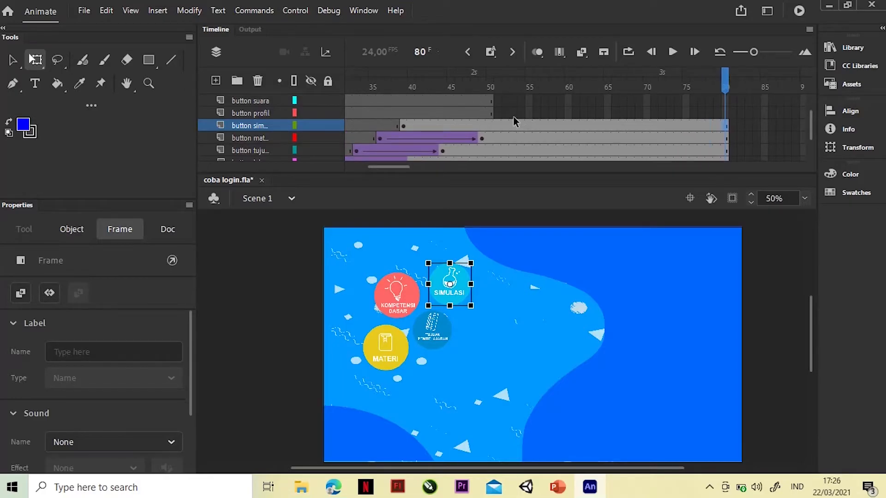
- Move the end keyframe of the button materi tween earlier to frame 47
scroll(513, 116, "left", 2)
scroll(513, 116, "down", 1)
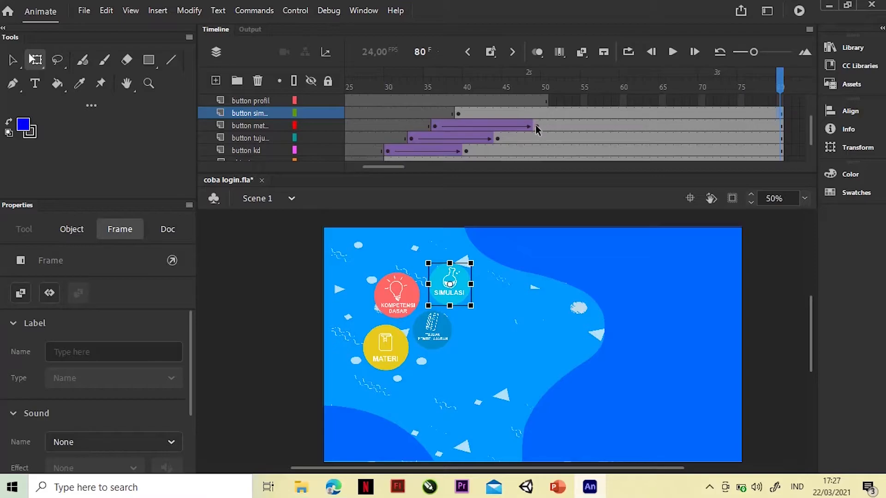
left_click(535, 125)
left_click_drag(530, 127, 521, 126)
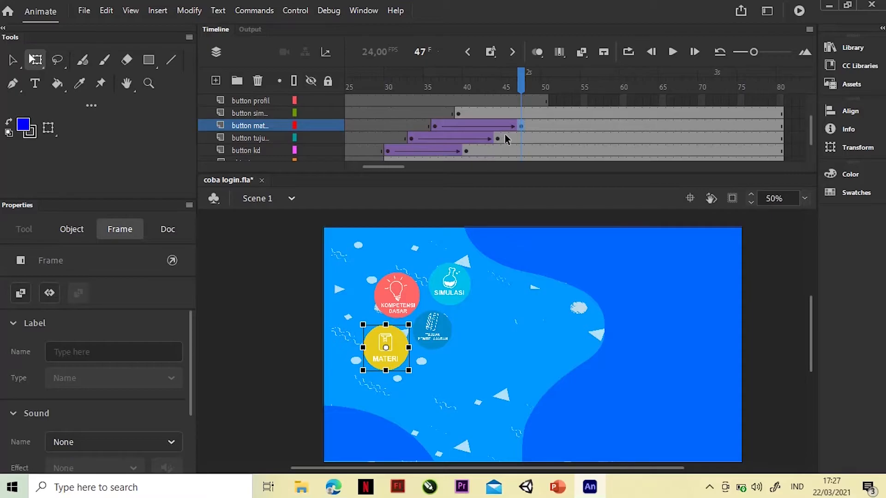
- Insert a keyframe at frame 50 of the button simulasi layer and create a classic tween from frame 39 to it
right_click(545, 113)
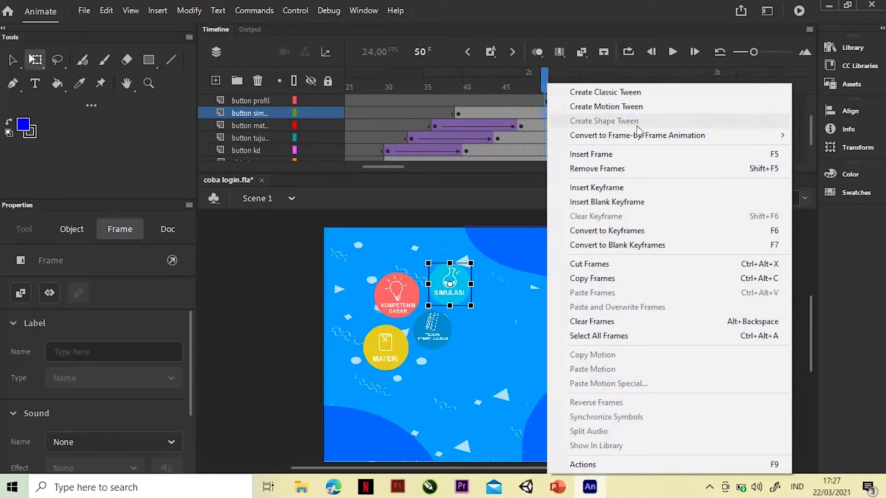
left_click(607, 187)
left_click(460, 115)
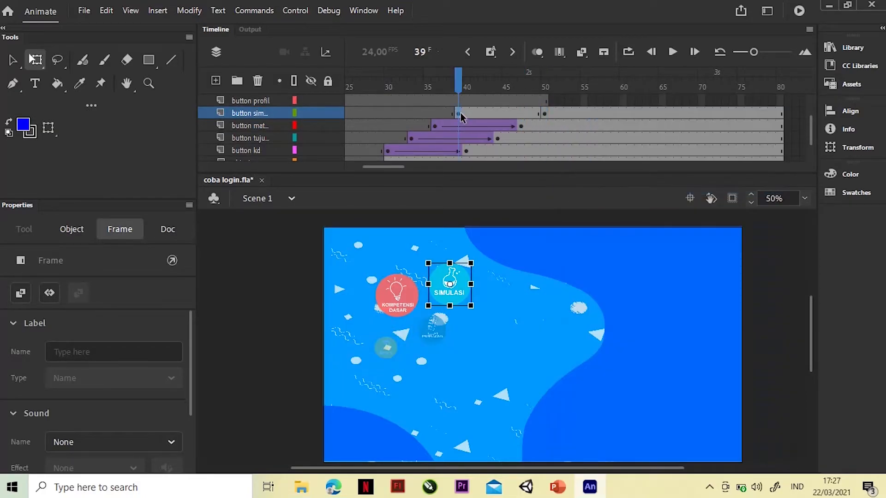
right_click(498, 113)
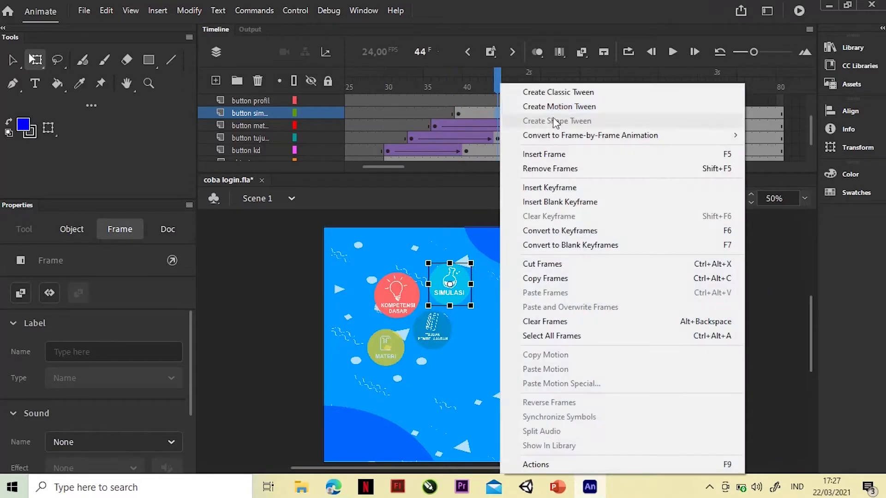
left_click(558, 92)
left_click(518, 285)
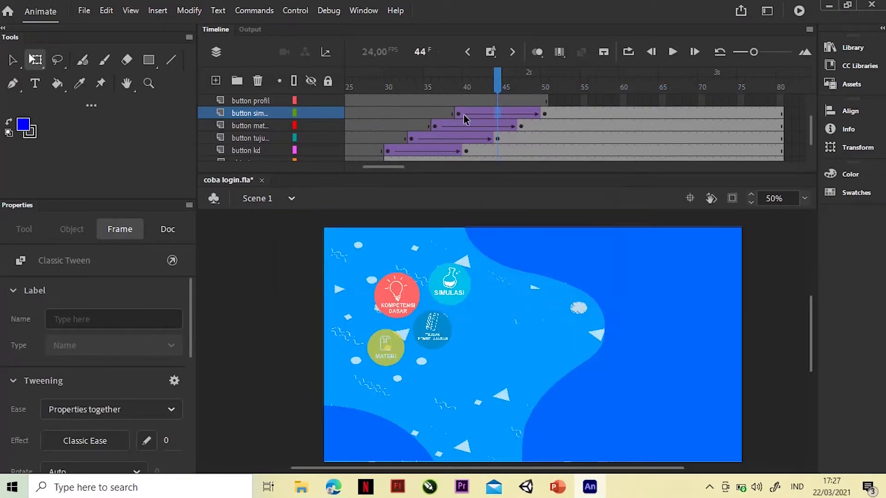
- At frame 39, shrink the Simulasi button about its centre and apply an alpha colour effect that makes it transparent
left_click(458, 114)
left_click_drag(472, 259, 459, 278)
left_click_drag(190, 380, 189, 405)
left_click(129, 412)
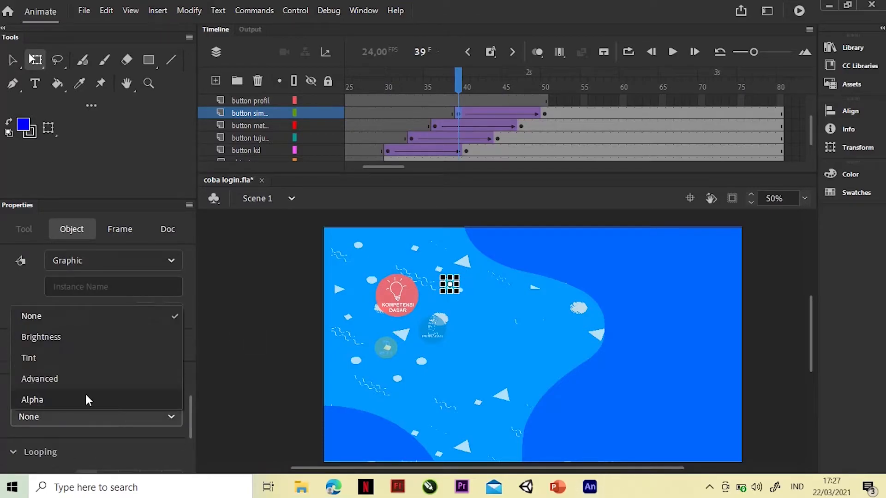
left_click(84, 399)
left_click(459, 85)
left_click_drag(460, 85, 542, 107)
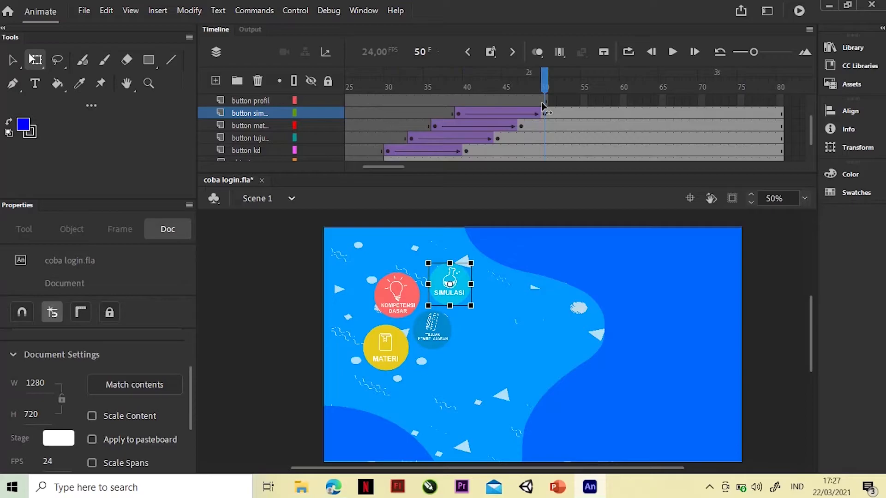
- Insert a blank keyframe at frame 42 of the button profil layer and place the Profil Pengembang button image on the stage
left_click(485, 100)
right_click(485, 99)
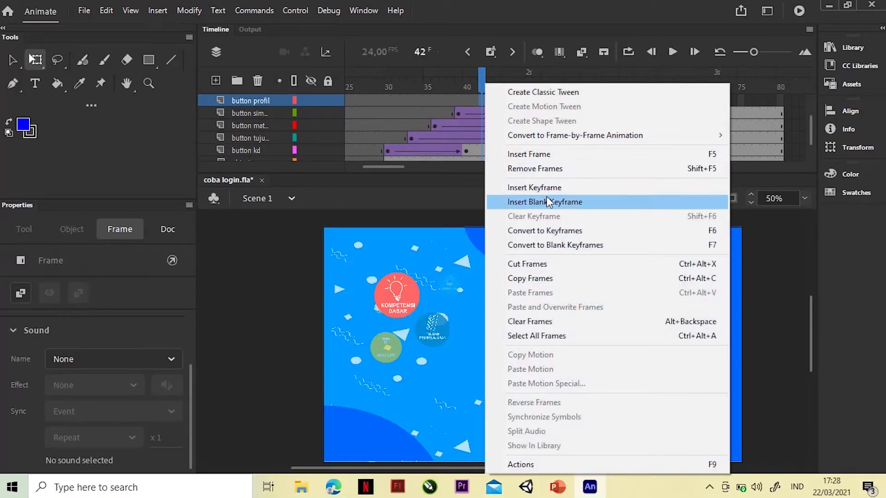
left_click(560, 202)
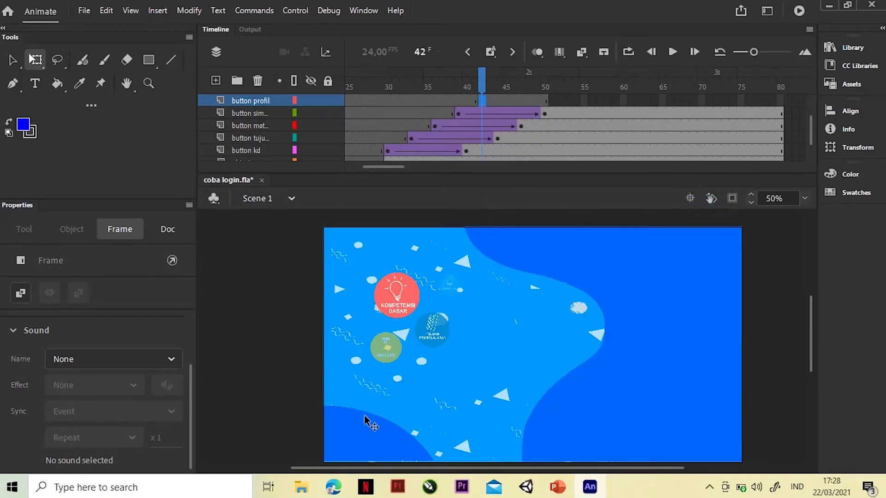
left_click(302, 487)
left_click_drag(486, 167, 504, 386)
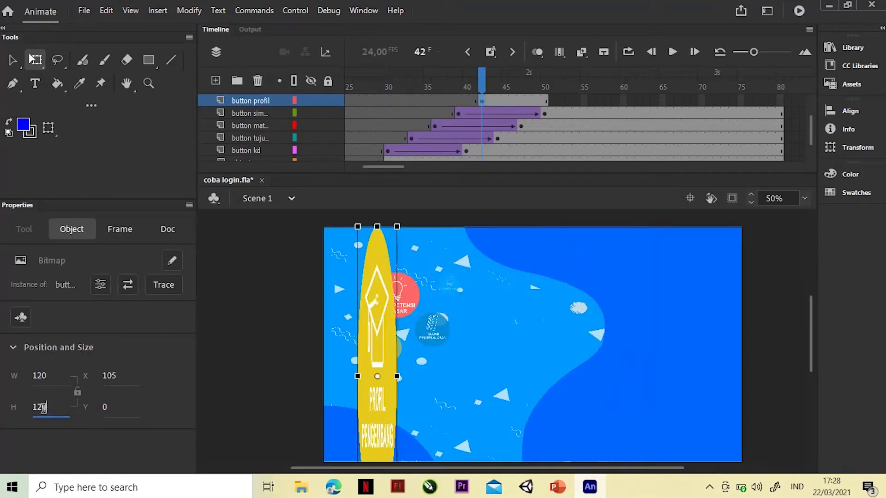
- Resize the Profil Pengembang button to 120 by 120 and place it beside the Tujuan Pembelajaran button
key("Return")
left_click_drag(389, 251, 497, 327)
- Extend the button profil layer to frame 80 and add a classic tween from frame 42 to a new keyframe at frame 53
left_click(480, 100)
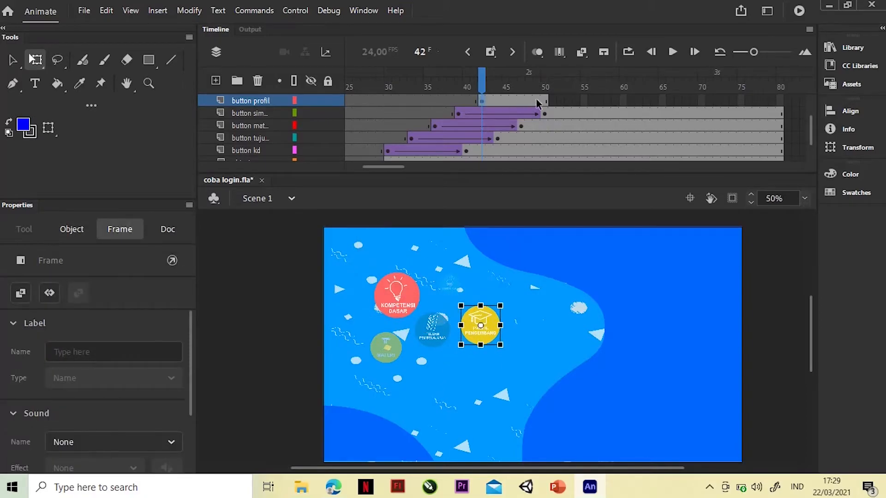
left_click_drag(547, 100, 740, 111)
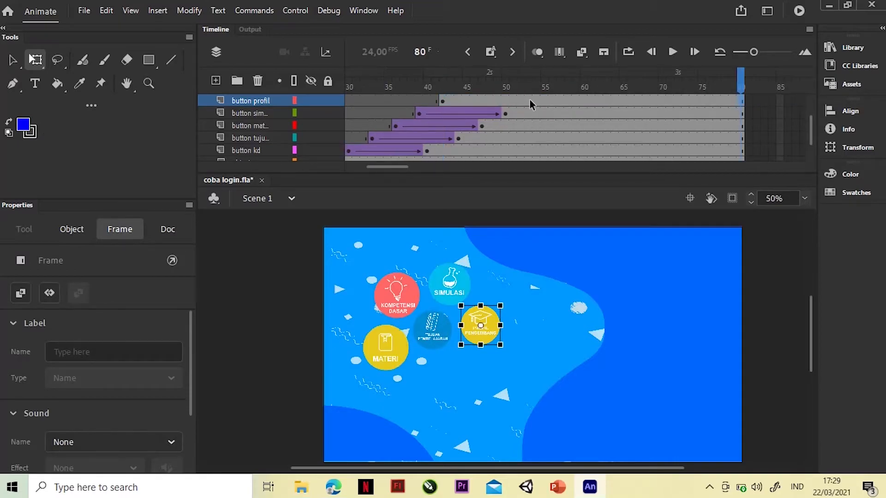
left_click(528, 98)
right_click(528, 98)
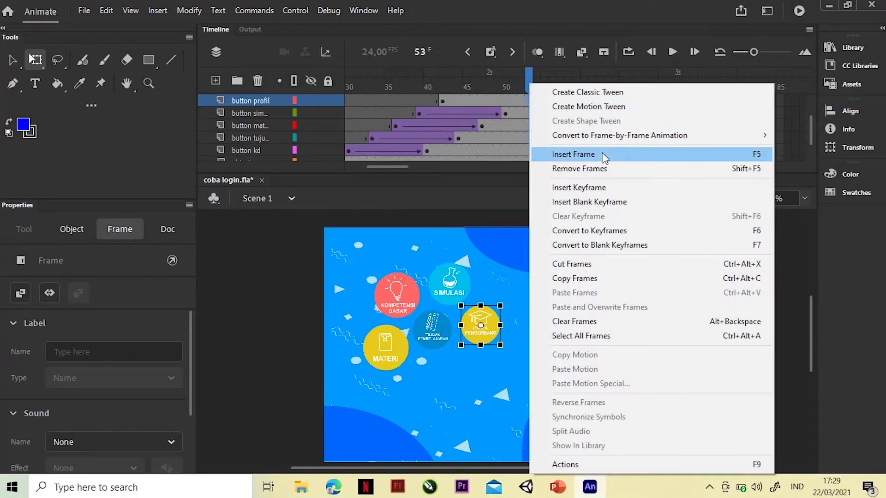
left_click(592, 186)
right_click(488, 100)
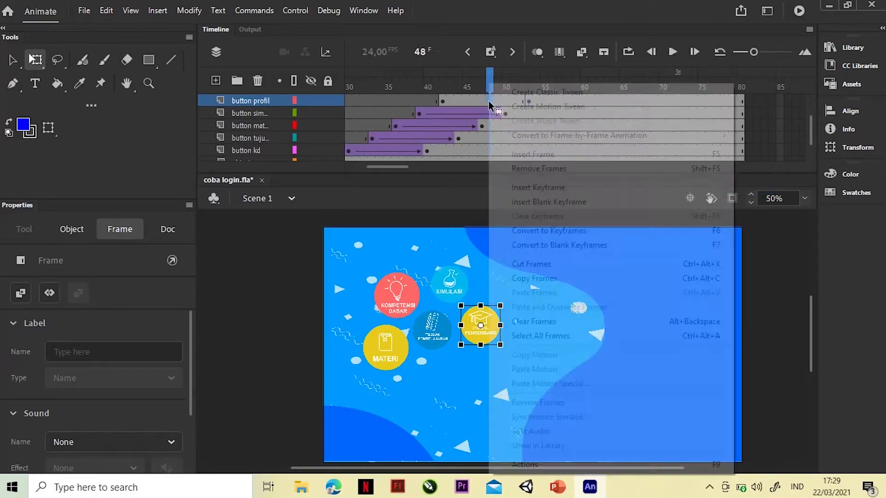
left_click(507, 92)
left_click(512, 273)
- At frame 42, shrink the Profil Pengembang button about its centre to a height of about 42
left_click(444, 100)
left_click(488, 323)
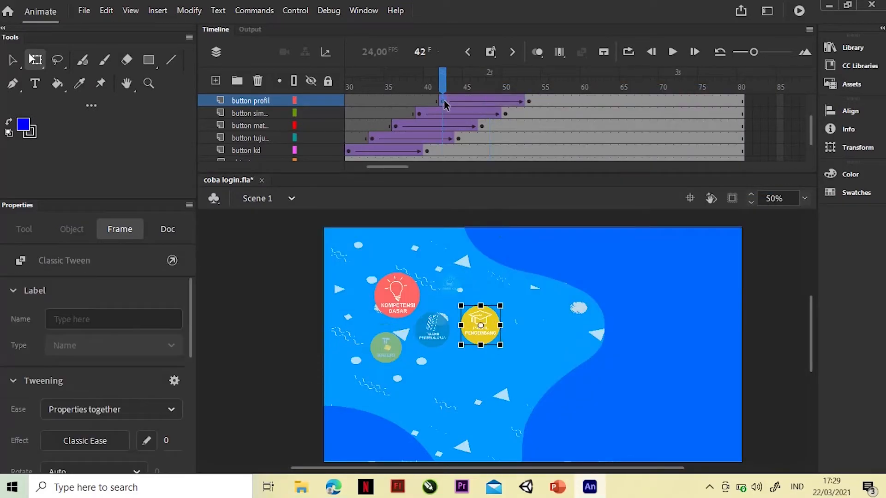
left_click_drag(499, 304, 482, 321)
left_click(457, 322)
left_click(482, 327)
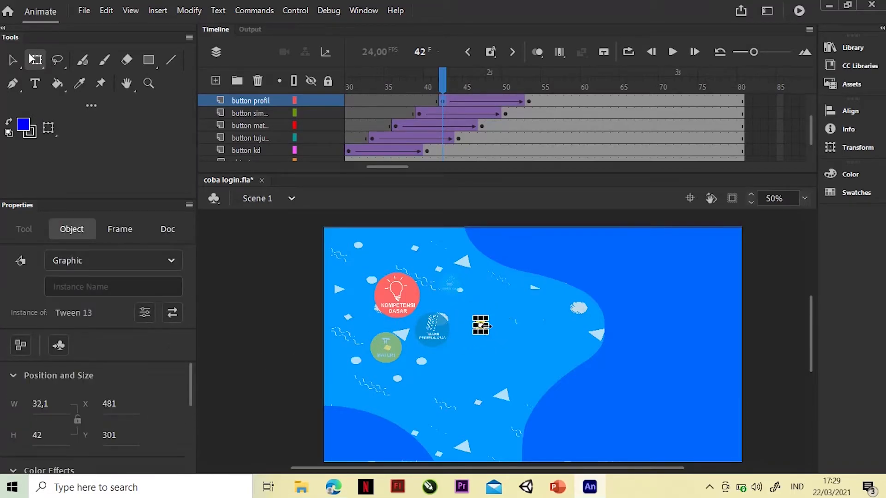
left_click_drag(489, 326, 493, 326)
left_click(289, 372)
left_click(468, 326)
- Apply an alpha colour effect of 0% to the Profil Pengembang button at frame 42
left_click_drag(189, 376, 187, 397)
left_click(146, 408)
left_click(95, 392)
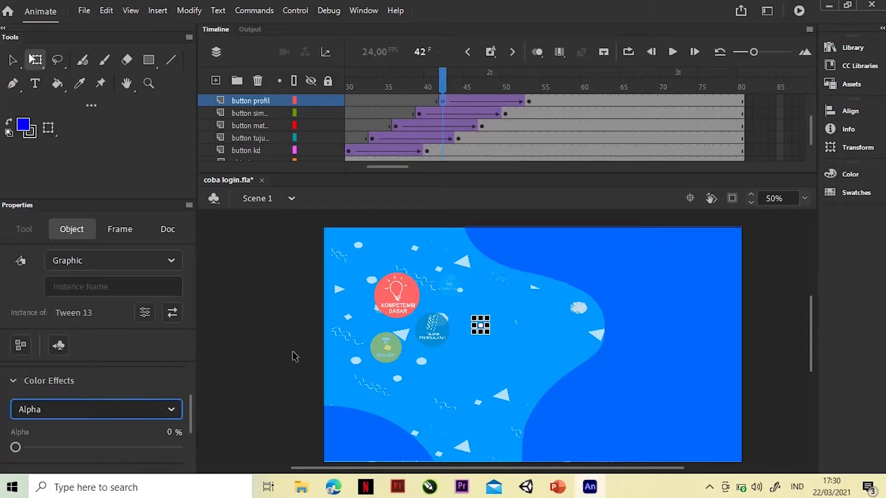
left_click(294, 356)
left_click_drag(484, 91, 798, 75)
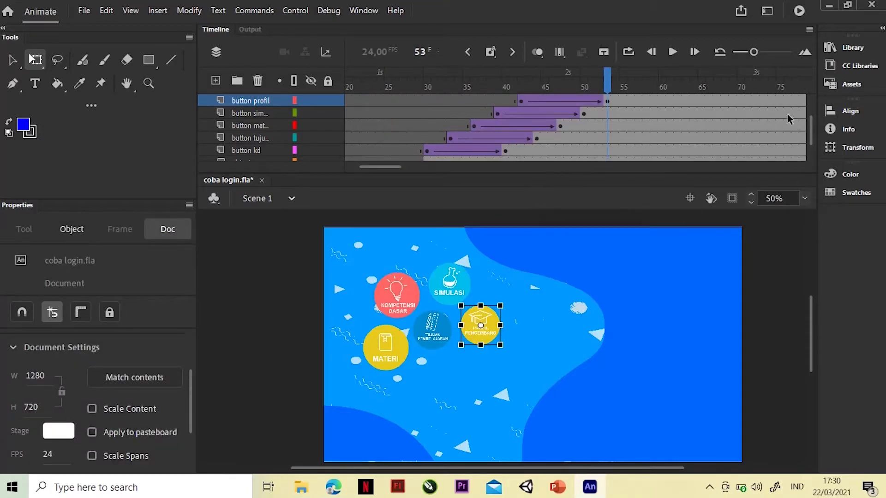
- Insert a blank keyframe at frame 42 of the button suara layer and place the volume icon image on the stage
left_click_drag(812, 134, 811, 126)
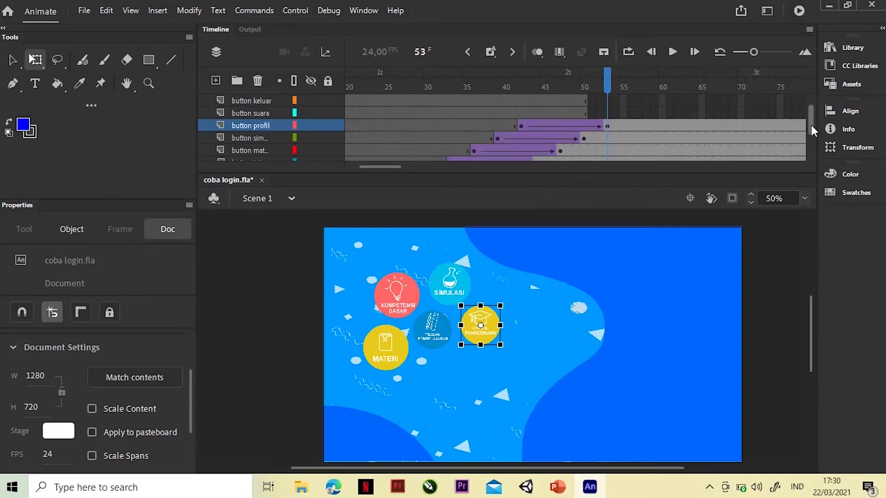
left_click_drag(611, 71, 607, 107)
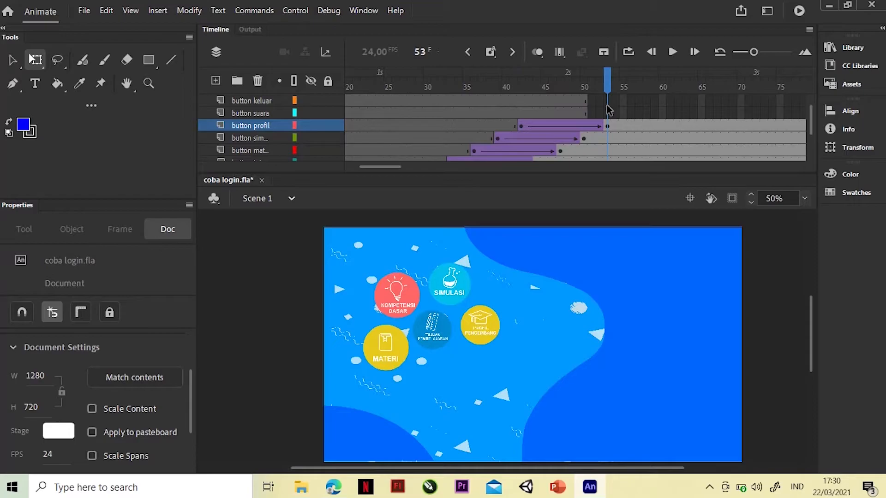
left_click(567, 114)
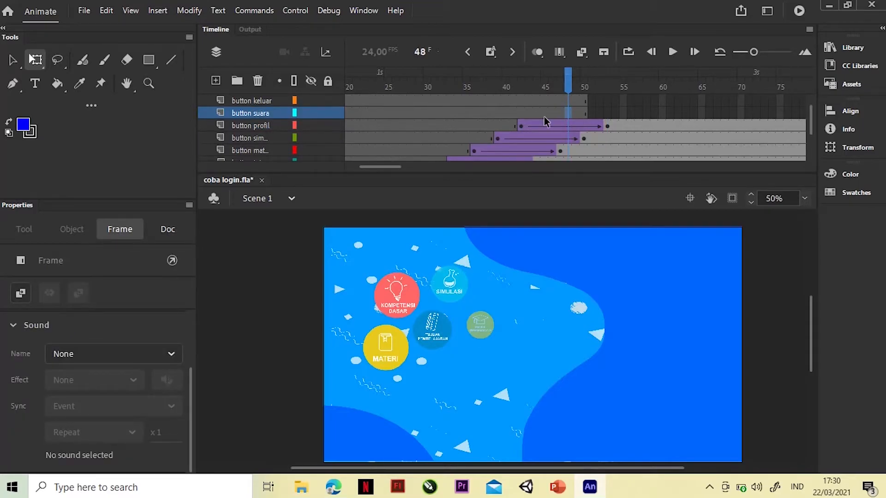
left_click(444, 116)
left_click(582, 114)
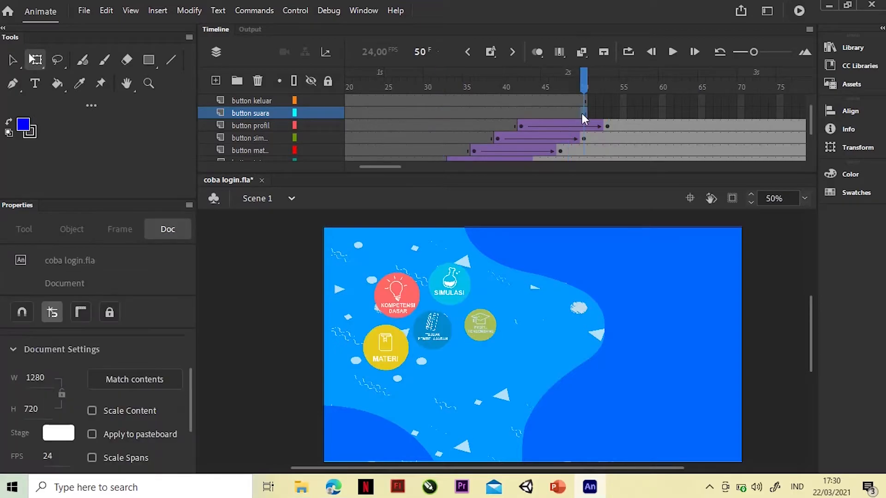
left_click(522, 113)
right_click(522, 112)
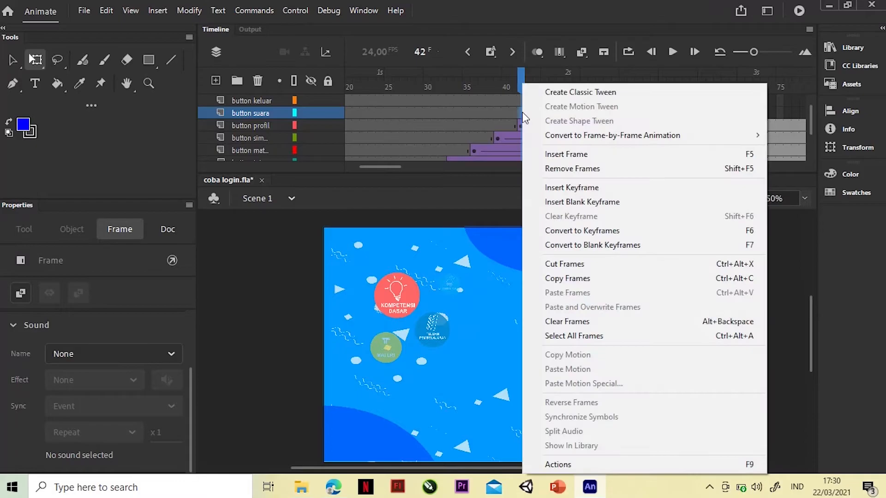
left_click(597, 203)
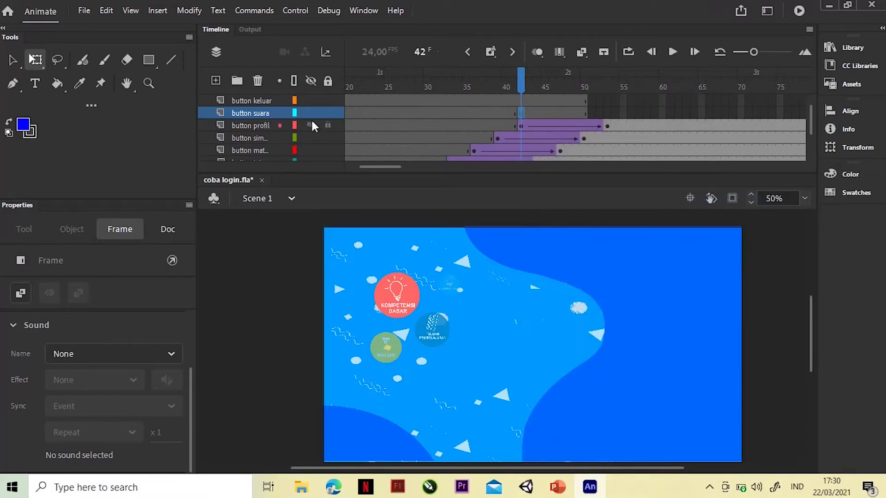
left_click(301, 487)
left_click(334, 248)
left_click_drag(334, 248, 606, 321)
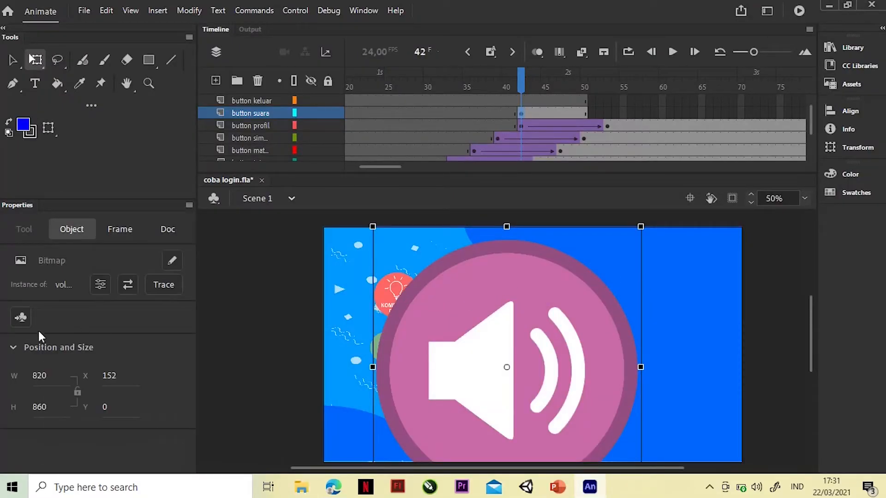
- Resize the volume icon to a width and height of 60
left_click(44, 376)
key("BackSpace")
type("70")
key("Return")
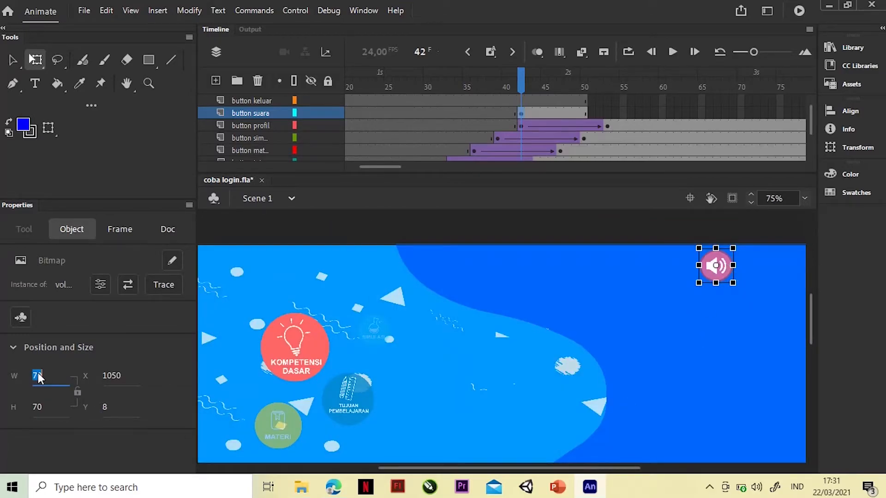
left_click(36, 408)
key("BackSpace")
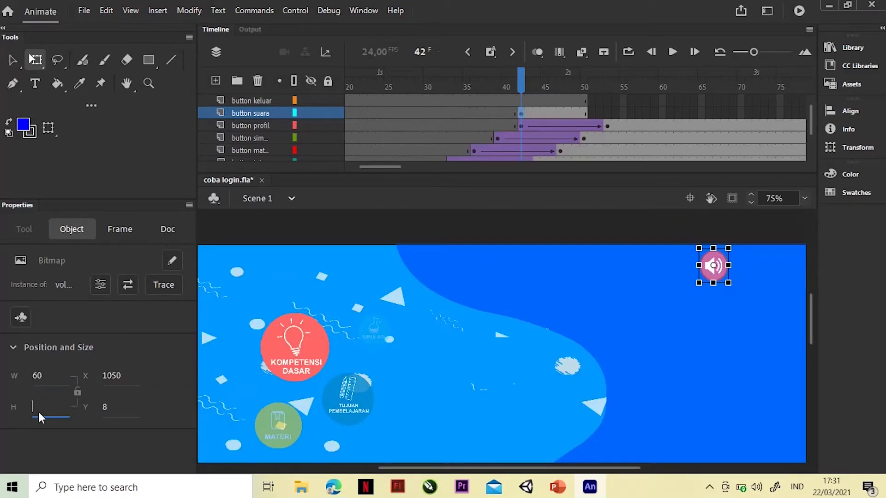
type("60")
key("Return")
left_click(674, 239)
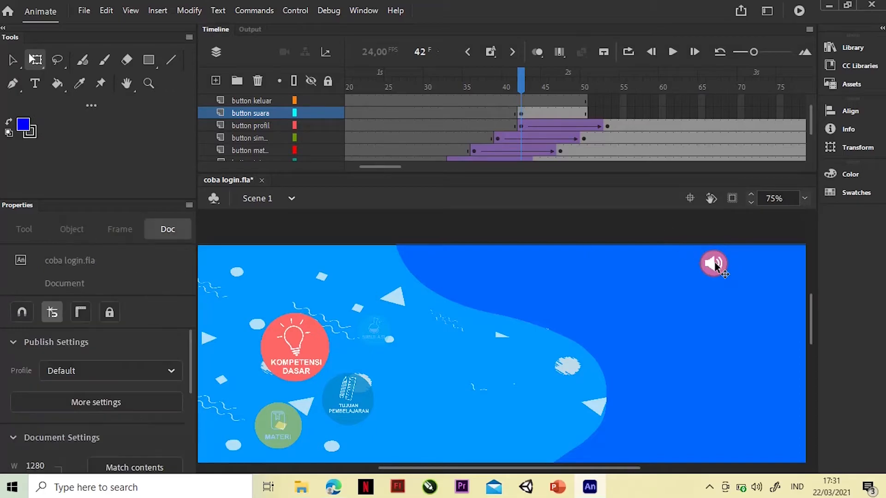
- Move the volume icon off the stage above its upper edge, to about X 1054, Y -80
left_click_drag(715, 267, 714, 229)
left_click_drag(812, 308, 806, 299)
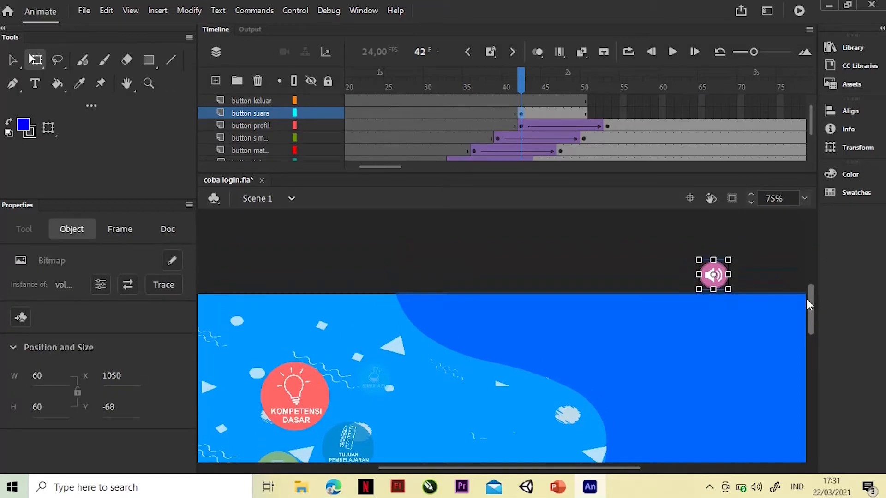
left_click(738, 279)
left_click_drag(720, 272, 726, 269)
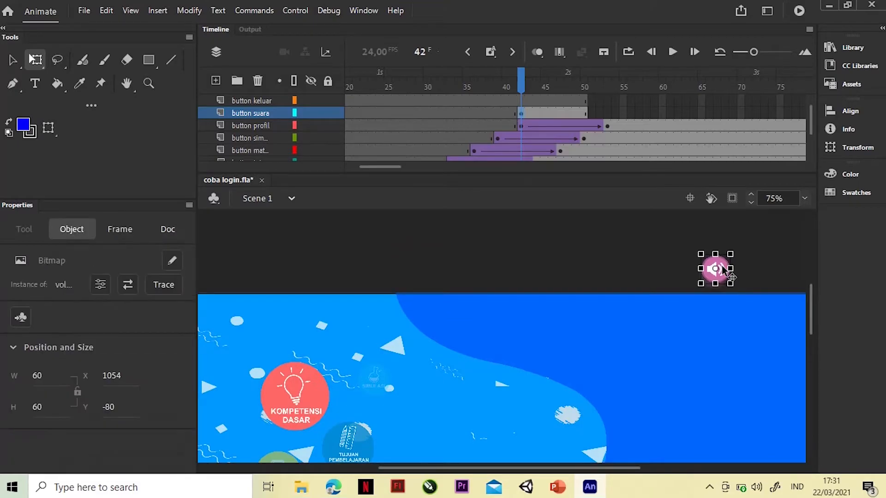
left_click(777, 259)
- Insert a blank keyframe at frame 42 of the button keluar layer and place a 60 by 60 close icon above the stage beside the volume icon
right_click(520, 101)
left_click(599, 199)
left_click(301, 487)
left_click(767, 160)
left_click_drag(767, 159, 762, 268)
left_click_drag(570, 468, 627, 470)
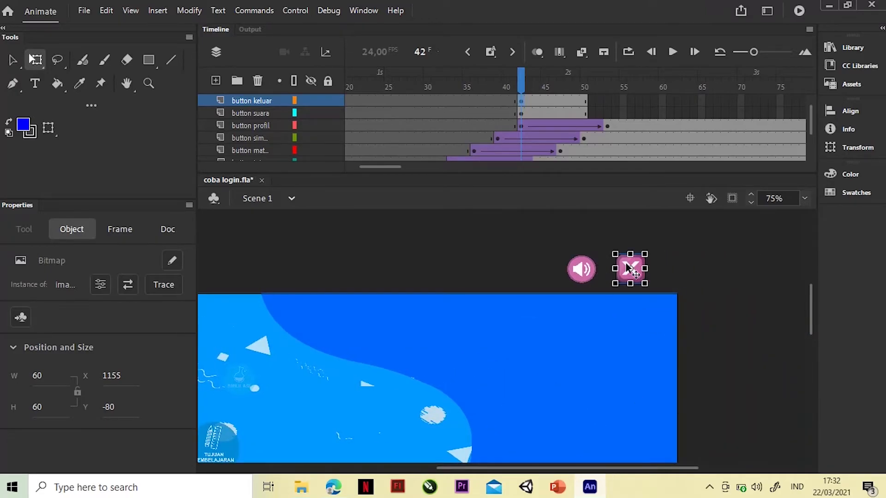
- Adjust the volume and close icons above the stage so that they sit closer together
left_click(582, 269)
left_click(636, 272)
left_click_drag(580, 269, 589, 265)
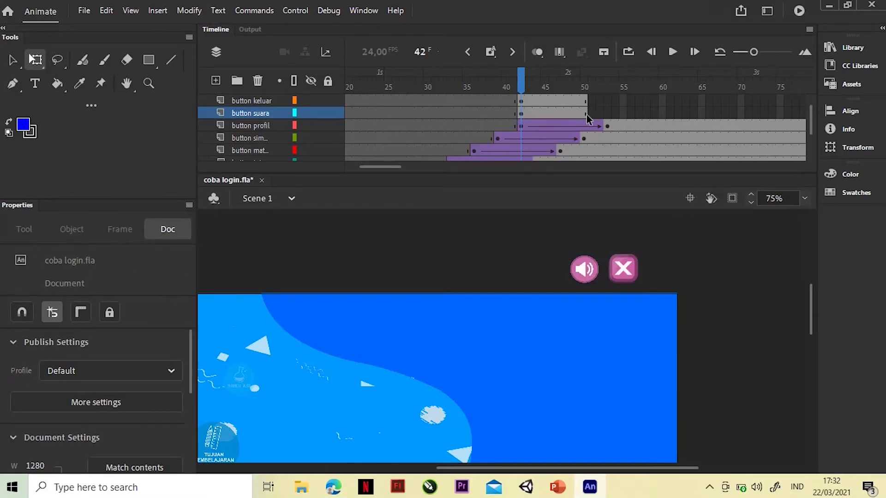
- Extend the button suara and button keluar layers to frame 80
left_click_drag(588, 108, 624, 109)
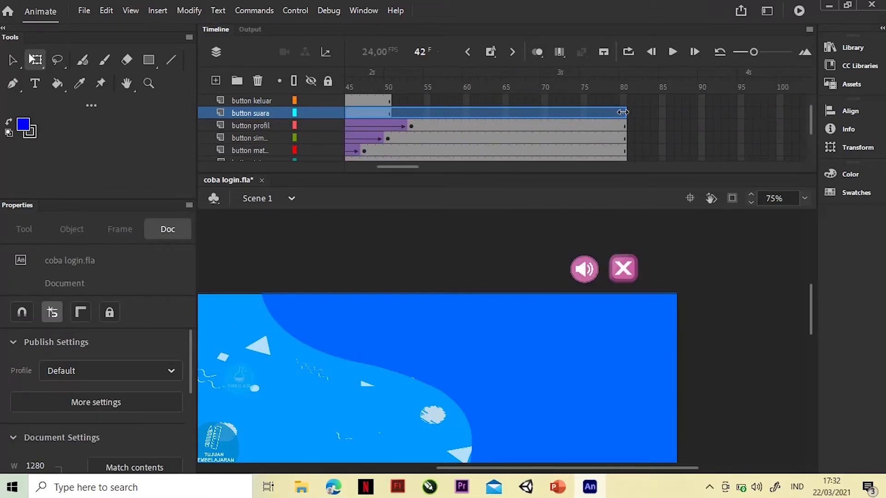
left_click_drag(390, 100, 624, 100)
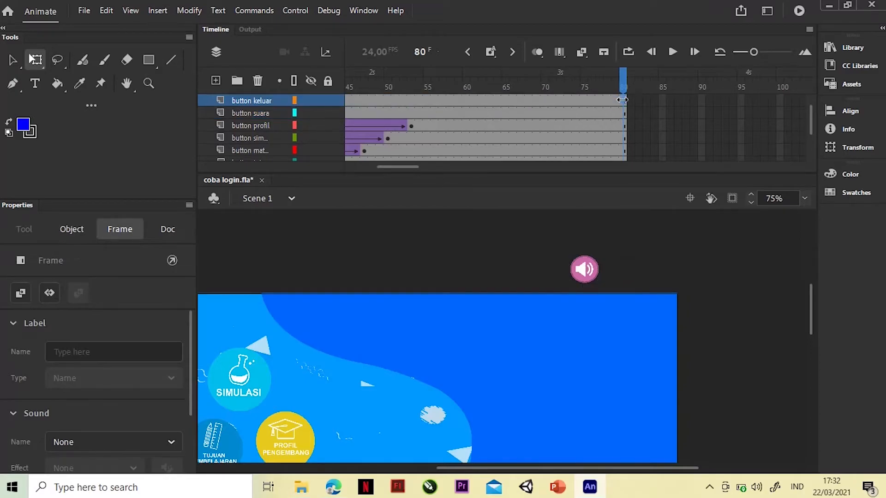
- Insert a keyframe at frame 53 of the button suara layer and one at frame 57 of the button keluar layer
mouse_move(411, 168)
left_mouse_down()
mouse_move(395, 170)
mouse_move(405, 169)
left_mouse_up()
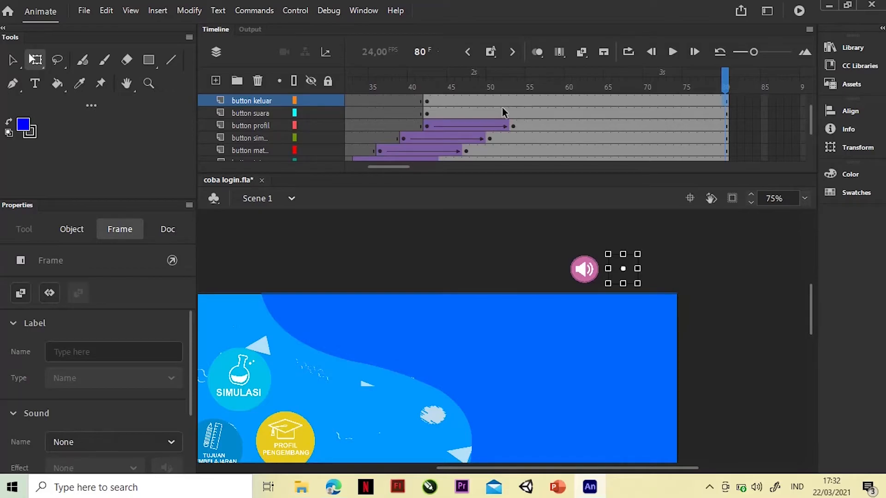
left_click(513, 113)
right_click(513, 113)
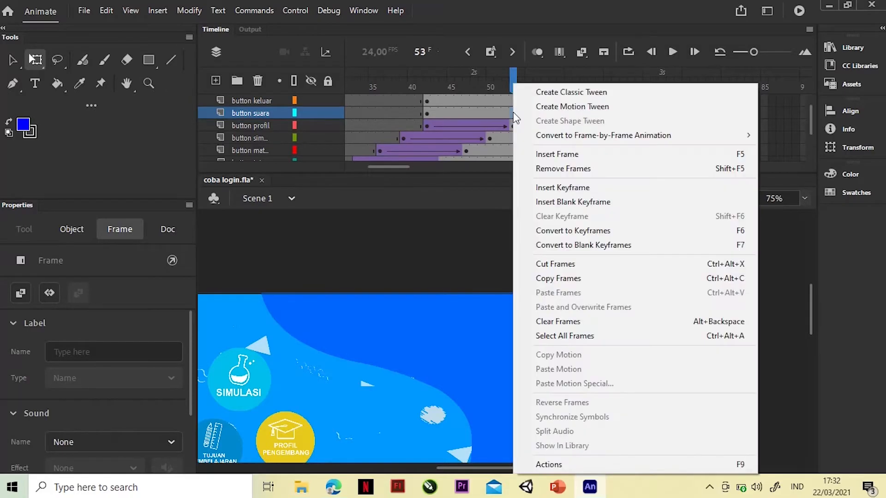
left_click(594, 187)
left_click(510, 99)
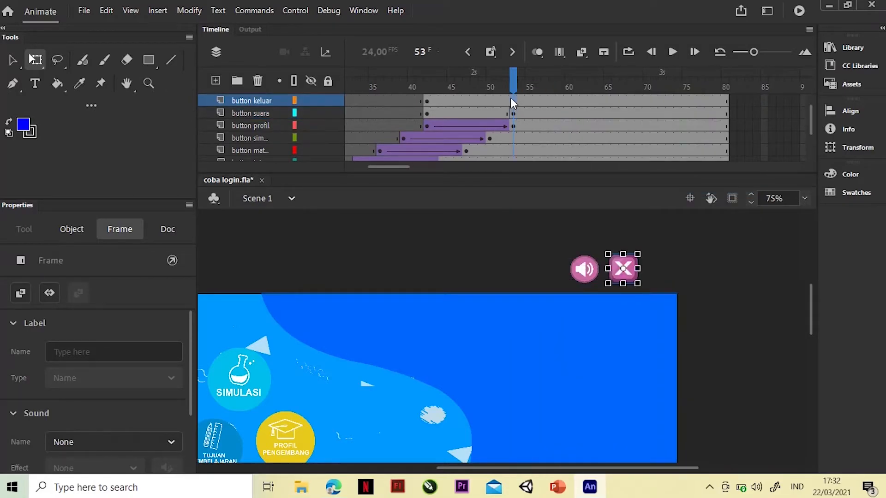
right_click(510, 97)
left_click(493, 98)
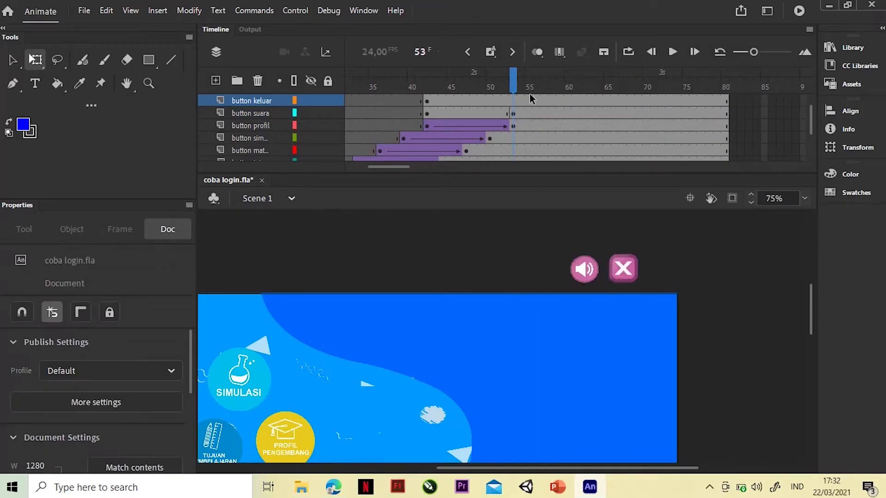
left_click(544, 100)
right_click(545, 100)
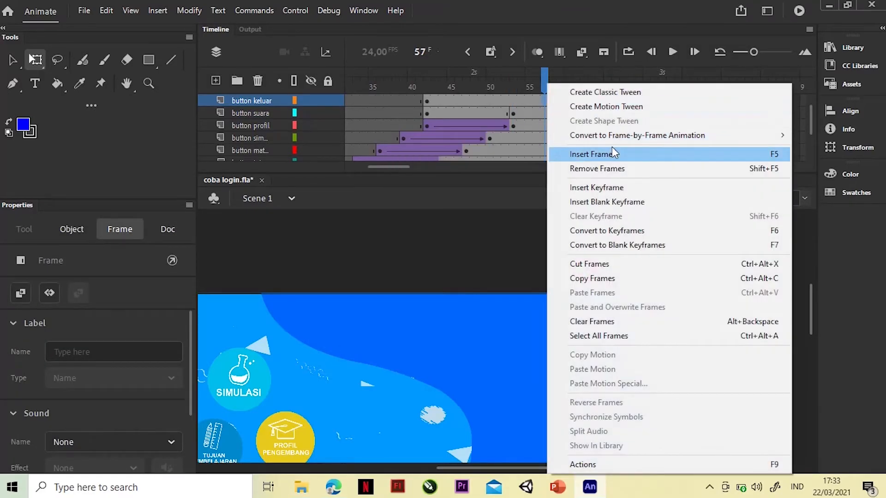
left_click(605, 187)
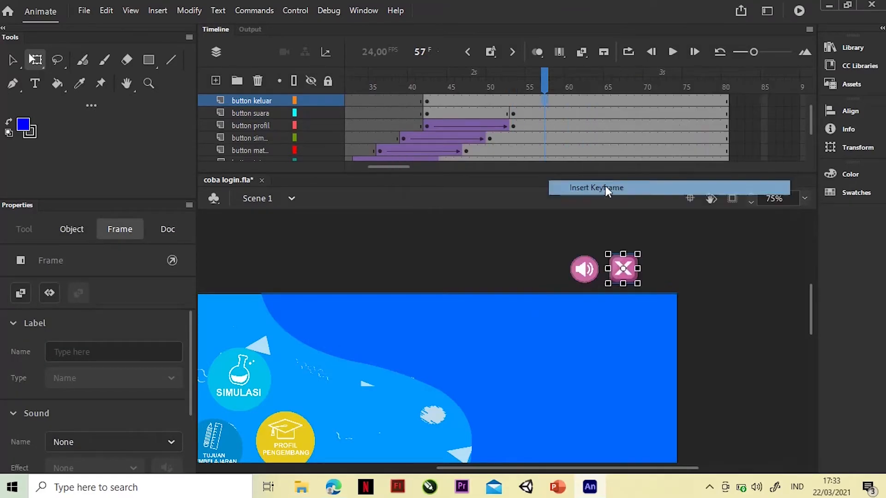
- Shift the first button keluar keyframe to frame 45 and create classic tweens on the button suara and button keluar layers
left_click(443, 100)
left_click_drag(440, 102, 458, 102)
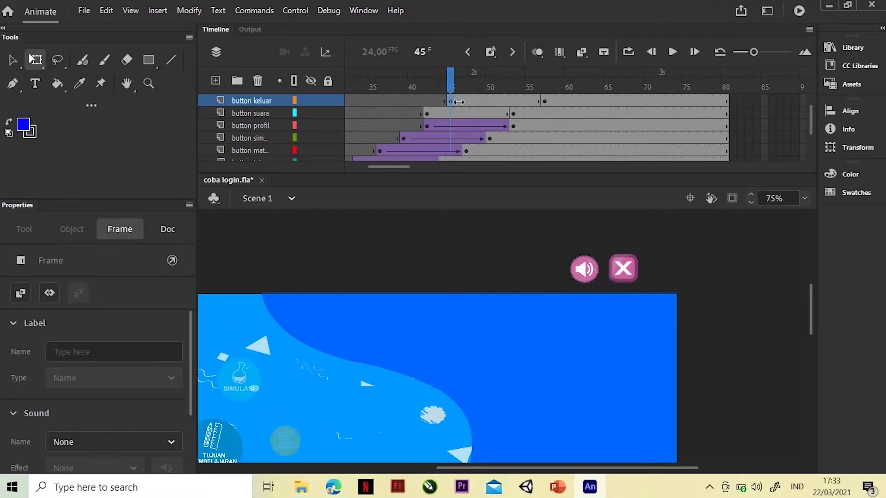
left_click(474, 113)
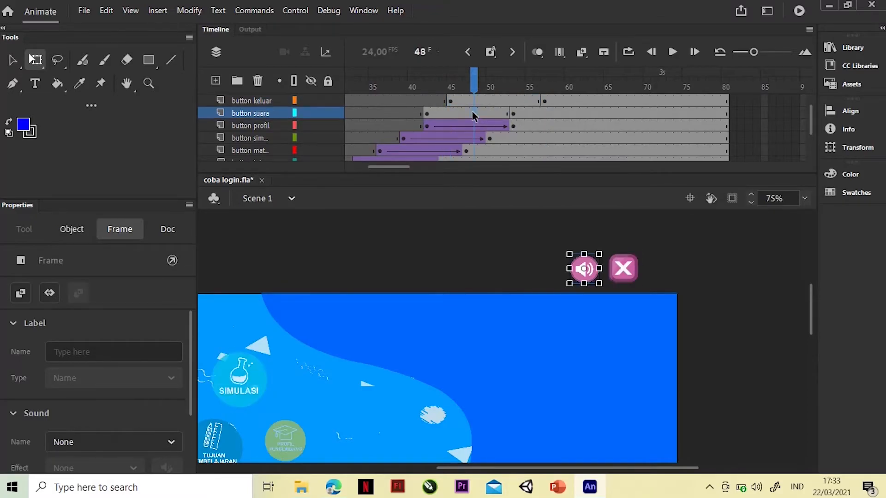
right_click(472, 111)
left_click(566, 95)
left_click(509, 278)
right_click(493, 99)
left_click(538, 92)
left_click(525, 277)
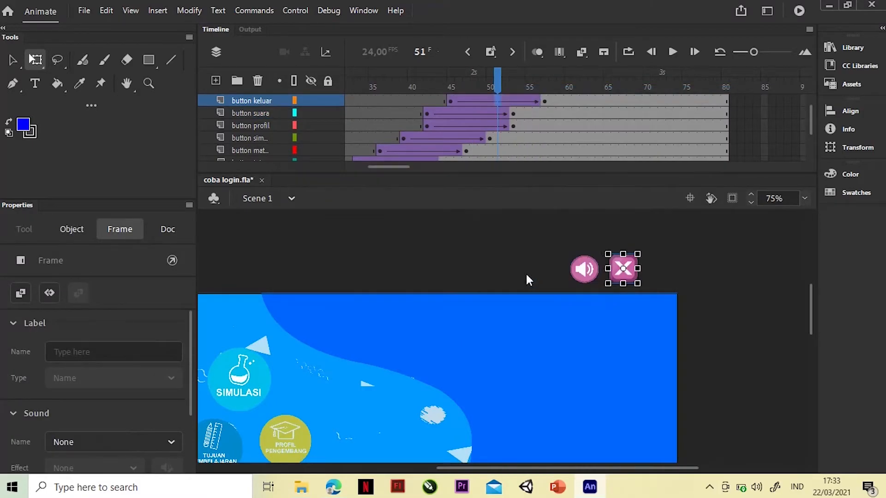
- At frame 53 of the button suara layer, move the volume icon straight down 140 pixels onto the stage
left_click(513, 113)
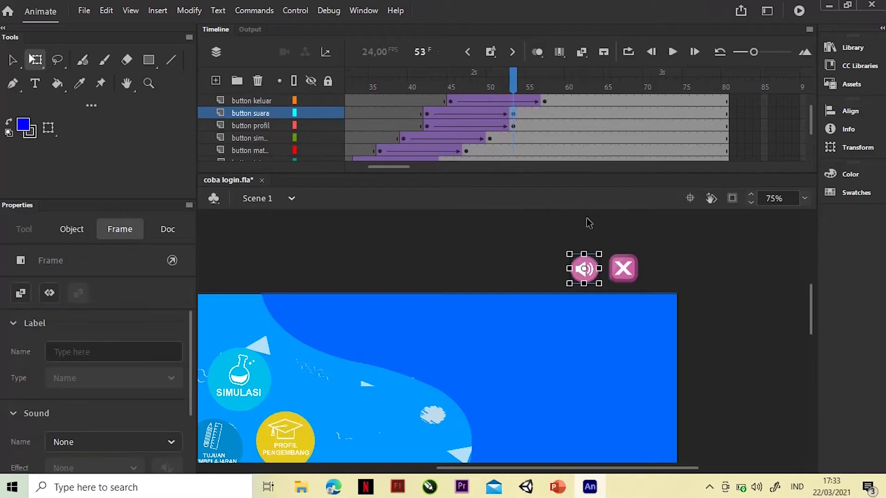
key("shift+Down")
key("shift+Down")
key("shift+Down")
key("shift+Down")
key("shift+Down")
key("shift+Down")
key("shift+Down")
key("shift+Down")
key("shift+Down")
key("shift+Down")
key("shift+Down")
key("shift+Down")
key("shift+Down")
key("shift+Down")
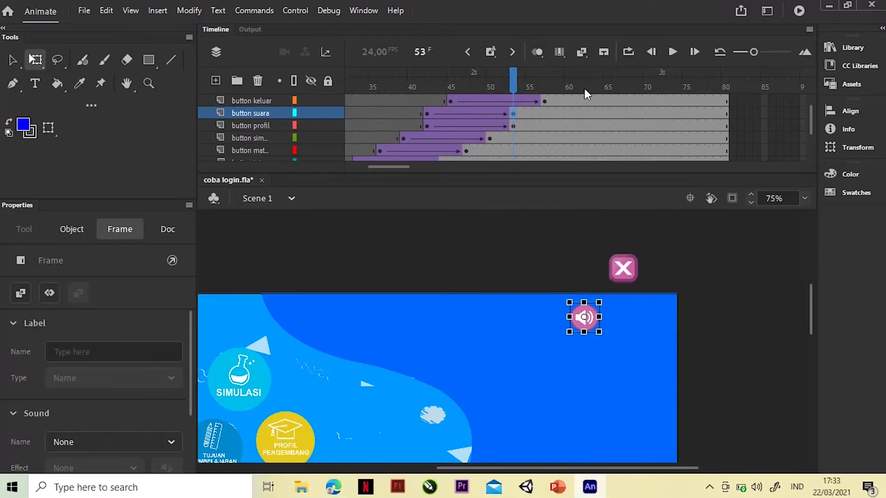
- At frame 57 of the button keluar layer, move the close icon straight down 140 pixels, level with the volume icon
left_click(544, 101)
key("shift+Down")
key("shift+Down")
key("shift+Down")
key("shift+Down")
key("shift+Down")
key("shift+Down")
key("shift+Down")
key("shift+Down")
key("shift+Down")
key("shift+Down")
key("shift+Down")
key("shift+Down")
key("shift+Down")
key("shift+Down")
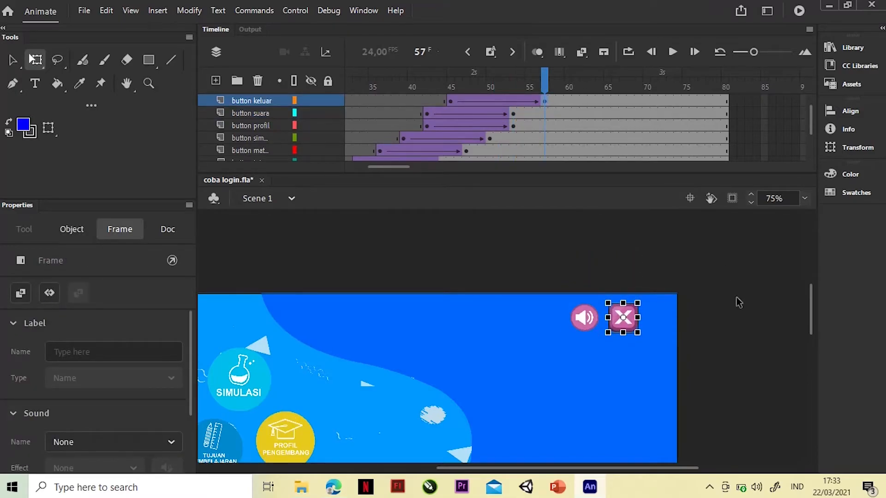
left_click(744, 318)
scroll(744, 318, "down", 3)
left_click_drag(774, 73, 668, 117)
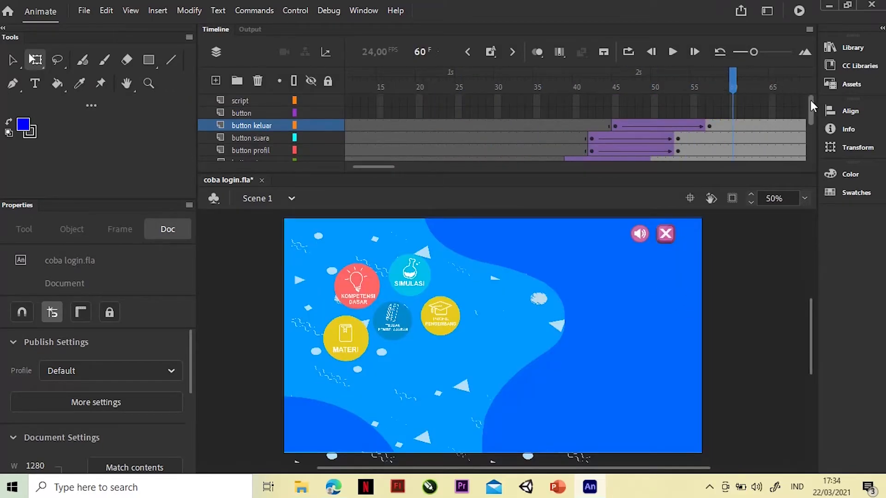
- Add a new layer above button keluar and rename it object 2
scroll(812, 106, "down", 1)
scroll(813, 106, "up", 1)
left_click(216, 82)
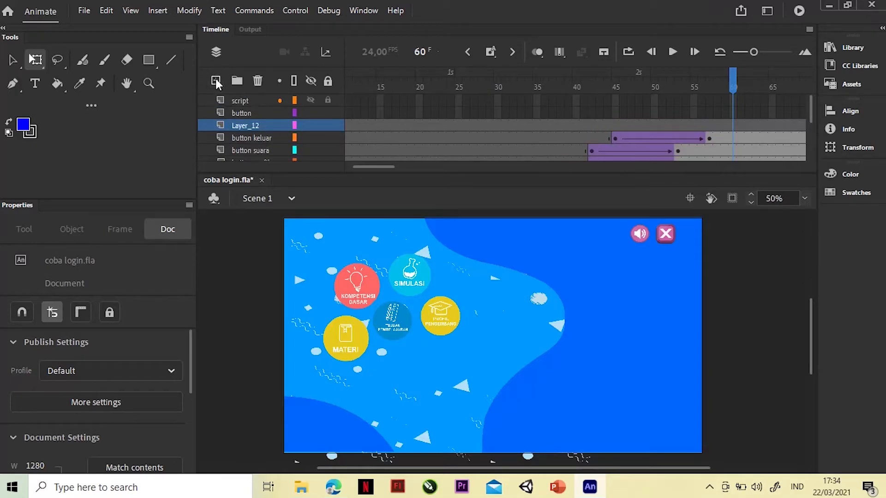
left_click(216, 82)
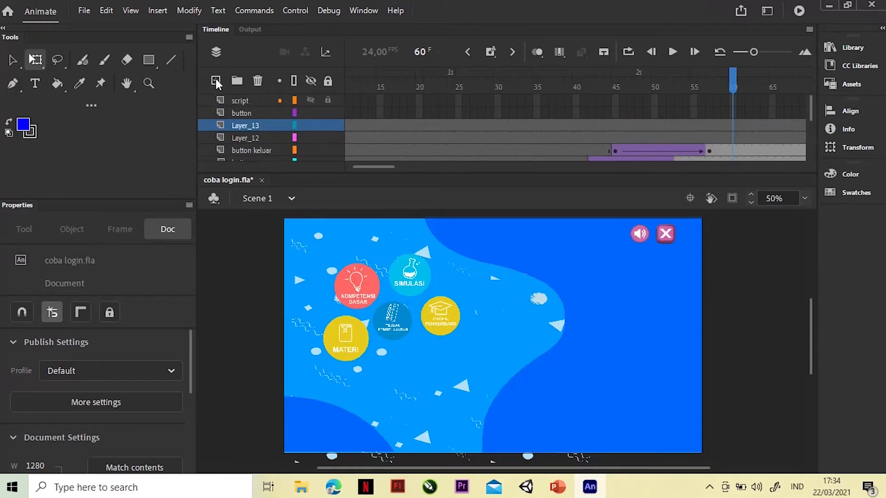
double_click(248, 138)
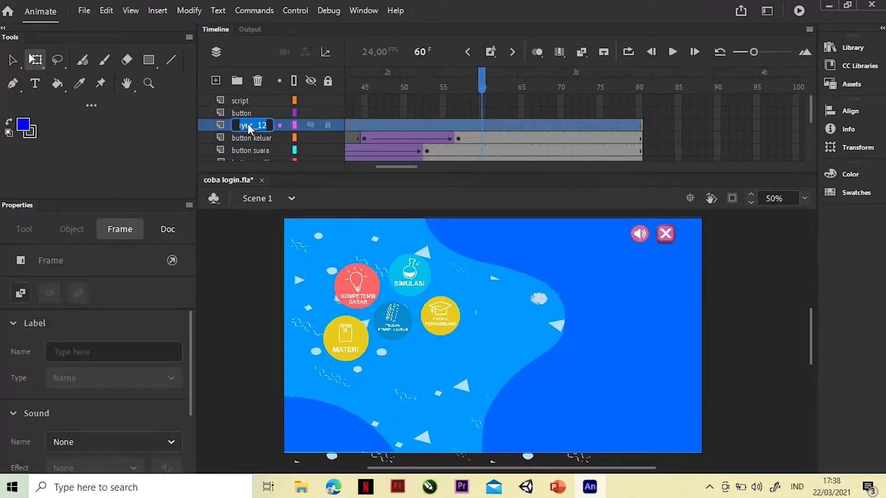
type("object 2")
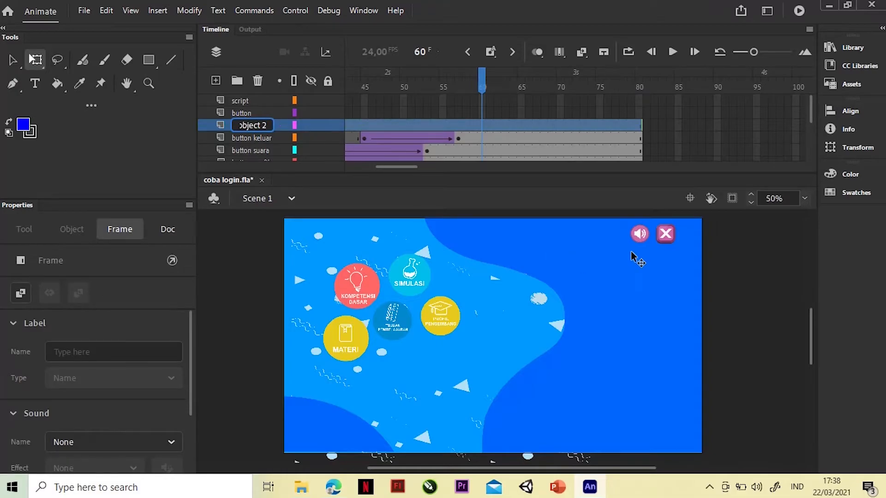
left_click(760, 295)
- Insert a blank keyframe at frame 45 of the object 2 layer and place the table image in the stage's lower right corner, at about X 593, Y 622
right_click(364, 125)
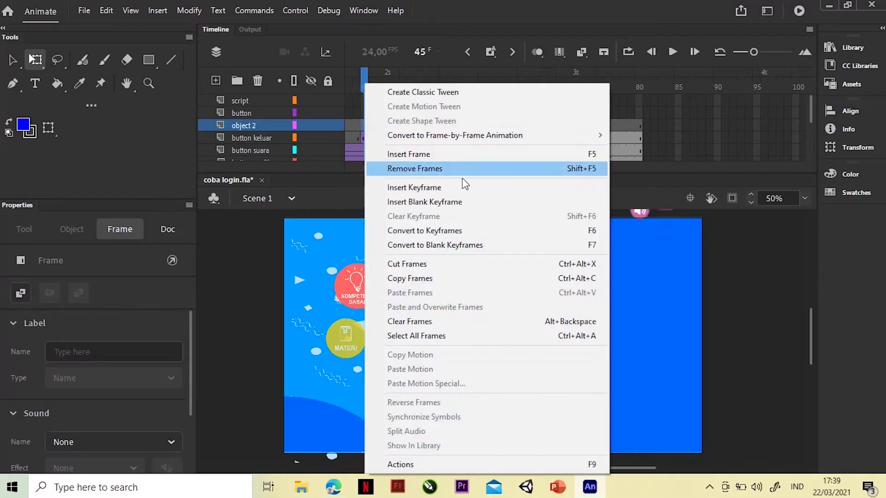
left_click(442, 201)
left_click(311, 487)
left_click_drag(848, 169, 606, 424)
left_click_drag(664, 352, 590, 376)
left_click_drag(212, 308, 513, 349)
left_click_drag(563, 366, 708, 438)
left_click(758, 389)
left_click(669, 440)
left_click(743, 328)
left_click(627, 435)
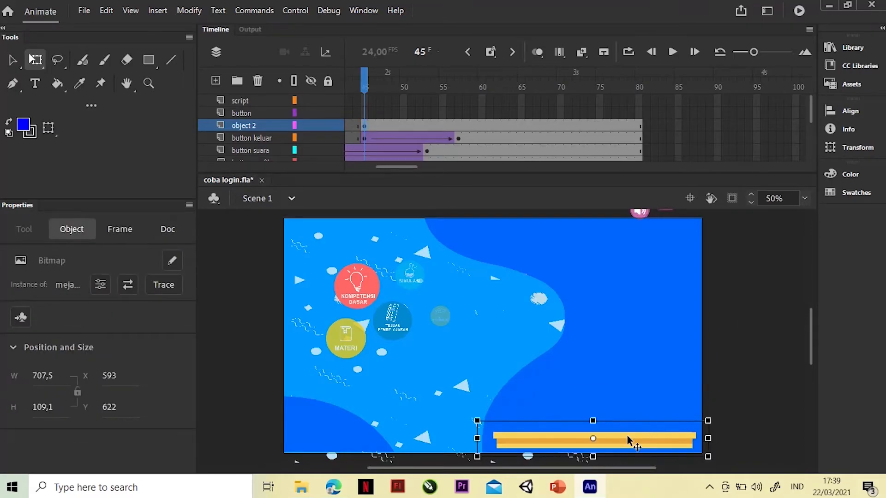
- Convert the table image to a movie clip symbol named animasi object 2
right_click(627, 435)
left_click(717, 385)
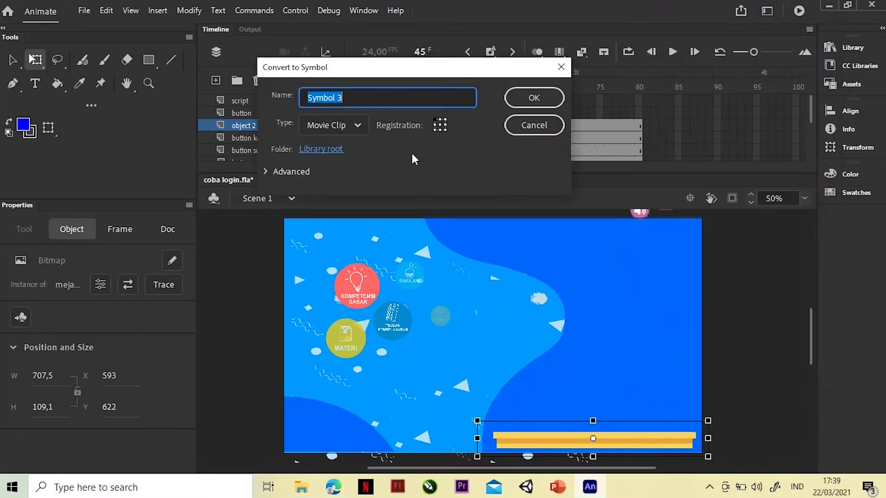
key("BackSpace")
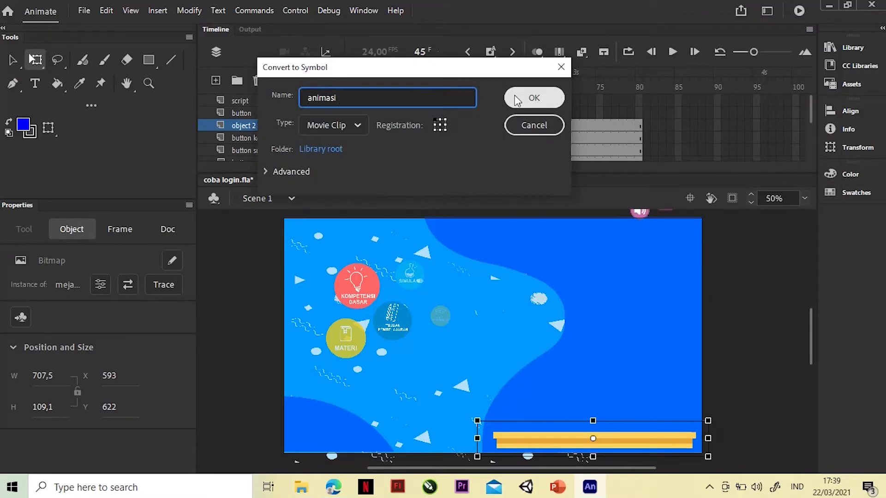
left_click(527, 101)
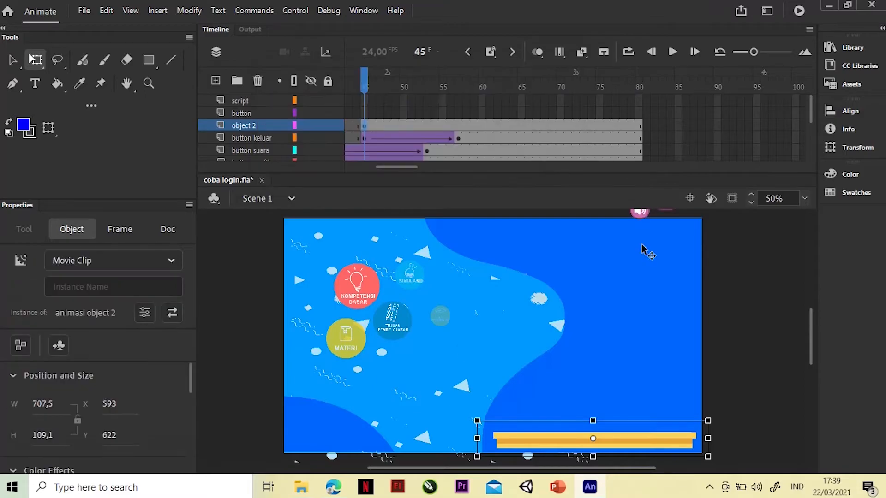
- Open the table's movie clip for editing and add two new layers above the table layer
double_click(622, 440)
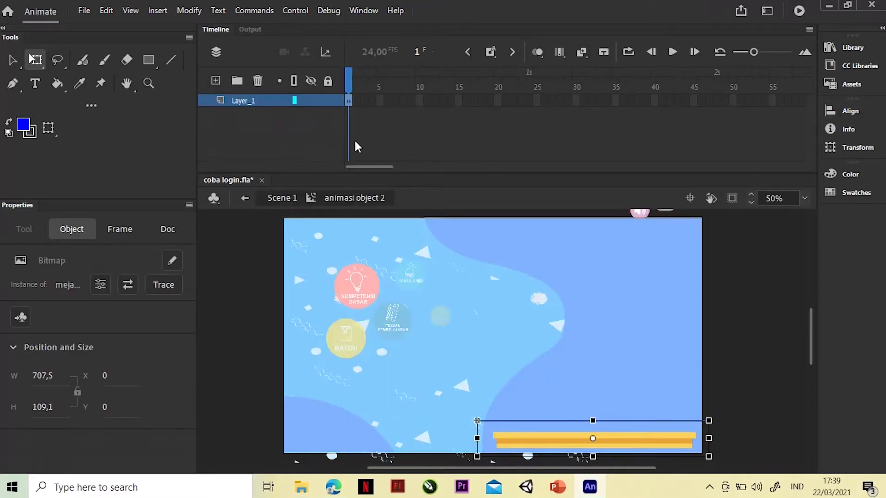
left_click(217, 81)
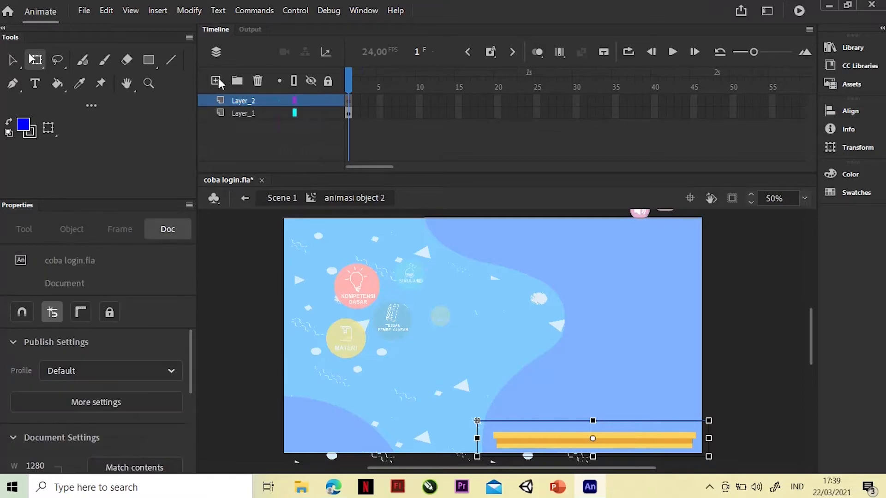
left_click(216, 81)
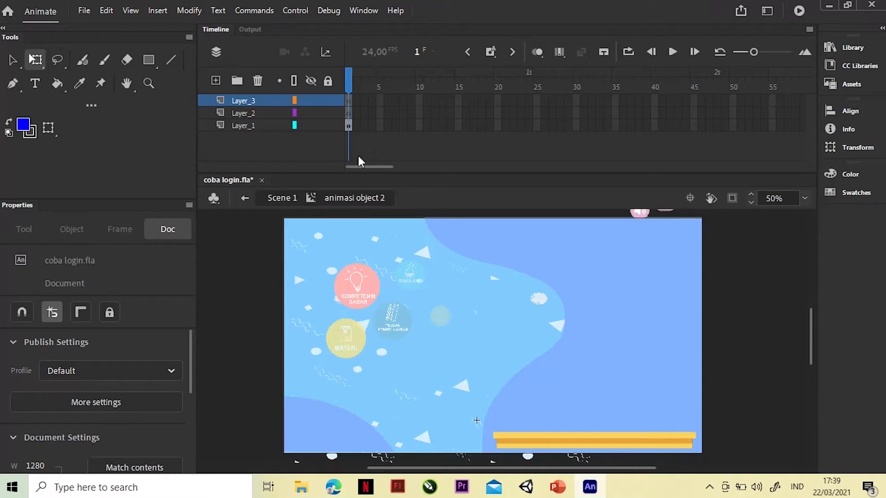
- Place the black stand and a glass jar about 115 by 136 pixels side by side on the table, on Layer_3
left_click(305, 487)
left_click(706, 152, "ctrl")
left_click_drag(706, 153, 516, 378)
left_click_drag(591, 440, 455, 229)
left_click_drag(690, 212, 539, 360)
left_click_drag(520, 380, 576, 409)
left_click_drag(759, 447, 597, 256)
left_click_drag(669, 228, 509, 416)
left_click_drag(503, 437, 543, 416)
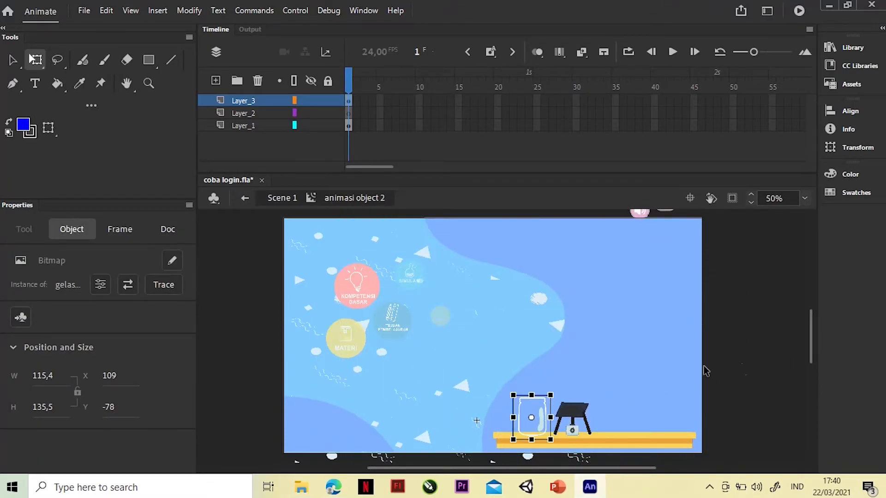
left_click(710, 369)
scroll(578, 401, "down", 3)
scroll(578, 400, "up", 3)
- Place the image of the bearded scientist on Layer_2, behind the right end of the table
left_click(243, 113)
left_click(301, 487)
left_click_drag(229, 233, 650, 442)
left_click_drag(644, 328, 673, 318)
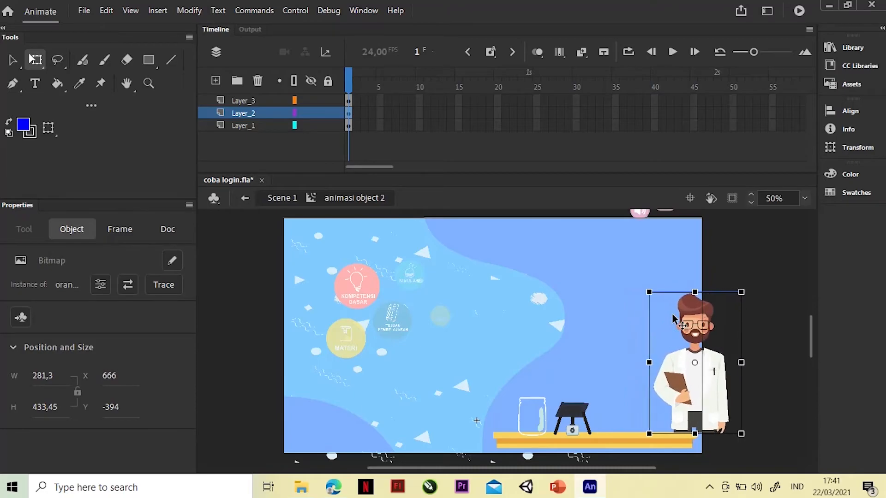
- Move the scientist image horizontally off the stage's right edge, to X 700
key("shift+Right")
key("shift+Right")
key("shift+Right")
key("shift+Right")
key("shift+Right")
key("shift+Right")
key("shift+Right")
key("shift+Right")
key("shift+Right")
key("shift+Right")
key("shift+Right")
key("shift+Right")
key("shift+Right")
key("shift+Right")
key("shift+Right")
key("shift+Right")
key("shift+Right")
key("shift+Right")
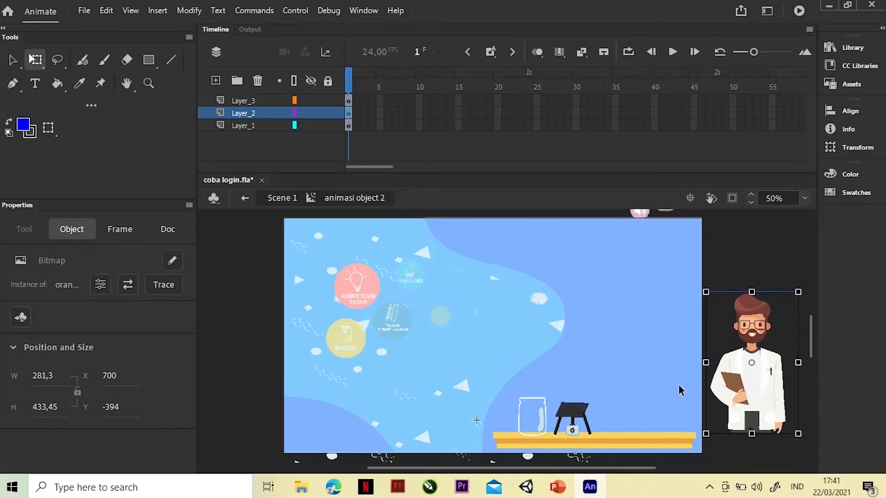
- Add Layer_4 on top and draw a rectangle about 356 by 752 pixels over the scientist, beside the stage's right edge
left_click(215, 80)
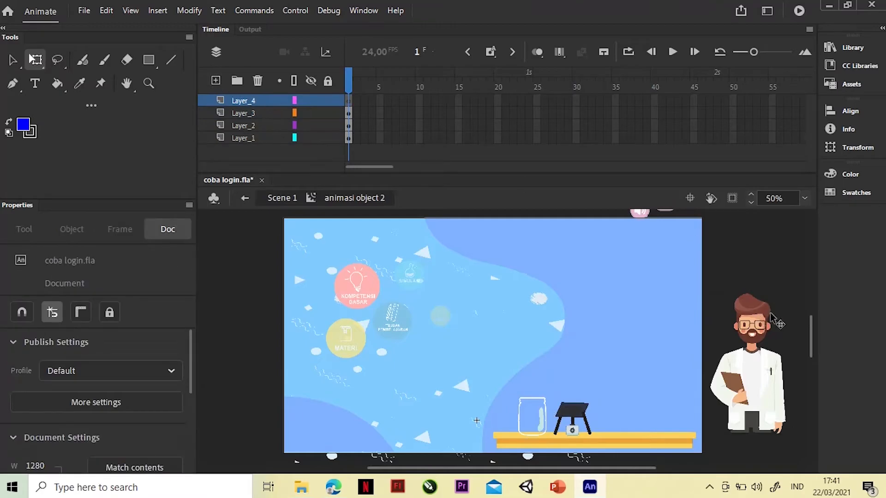
left_click(148, 60)
left_click_drag(701, 220, 819, 468)
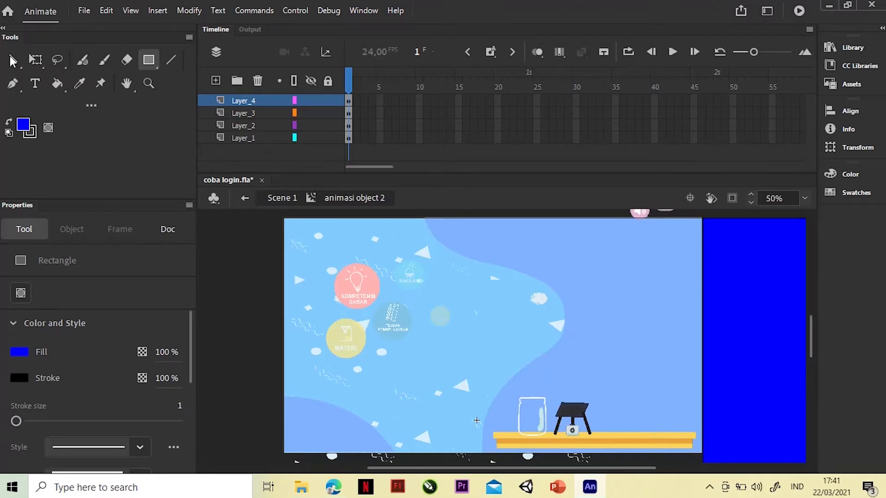
- Change the rectangle's fill to white, shift it upward to about X 696, Y -642.6, and delete its leftover outline
left_click(12, 60)
left_click(762, 248)
left_click(20, 447)
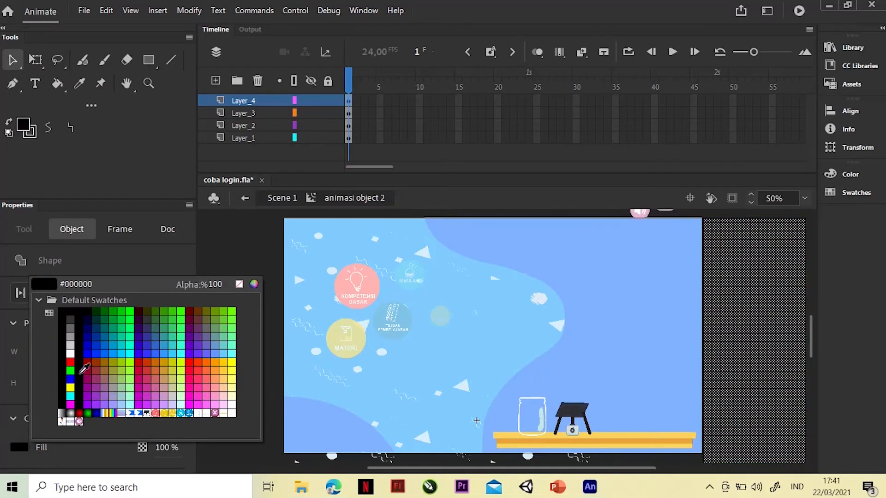
left_click(70, 354)
left_click_drag(744, 291, 744, 285)
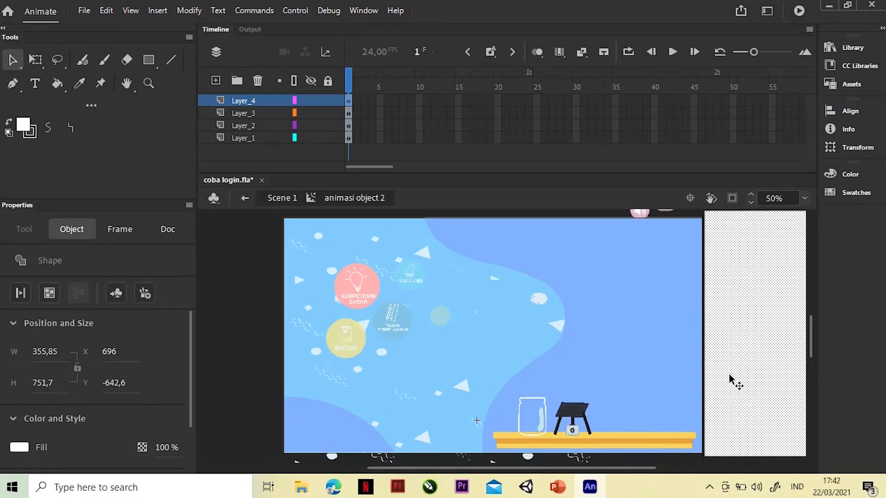
left_click(703, 461)
key("Delete")
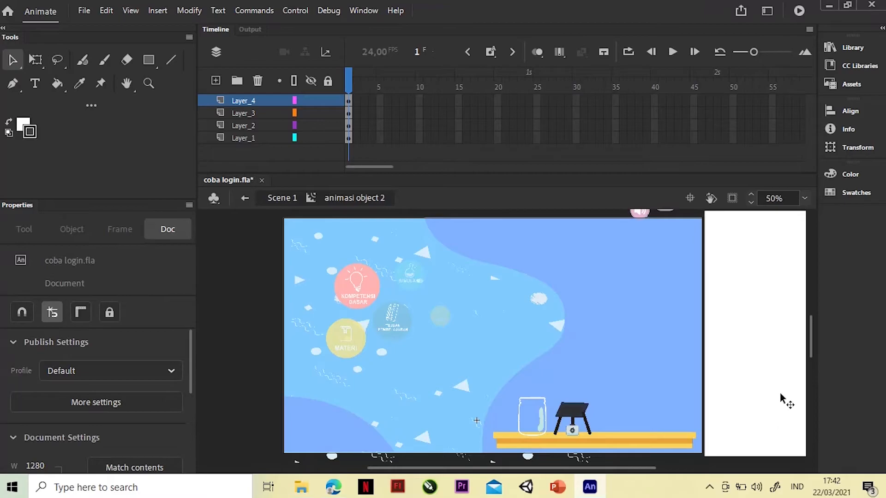
- Nudge the white rectangle to X 688 so that it sits flush with the stage's right edge
left_click(780, 399)
key("Left")
key("Left")
key("Left")
key("Left")
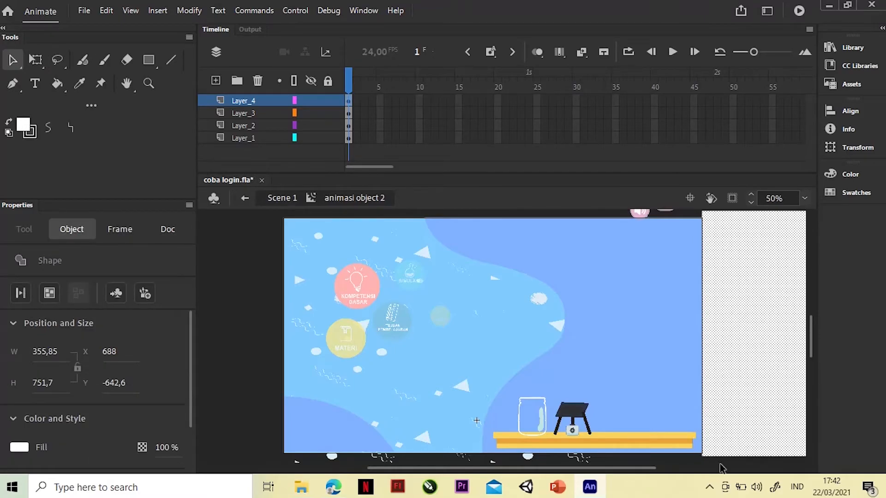
left_click(722, 469)
left_click(529, 335)
left_click(480, 320)
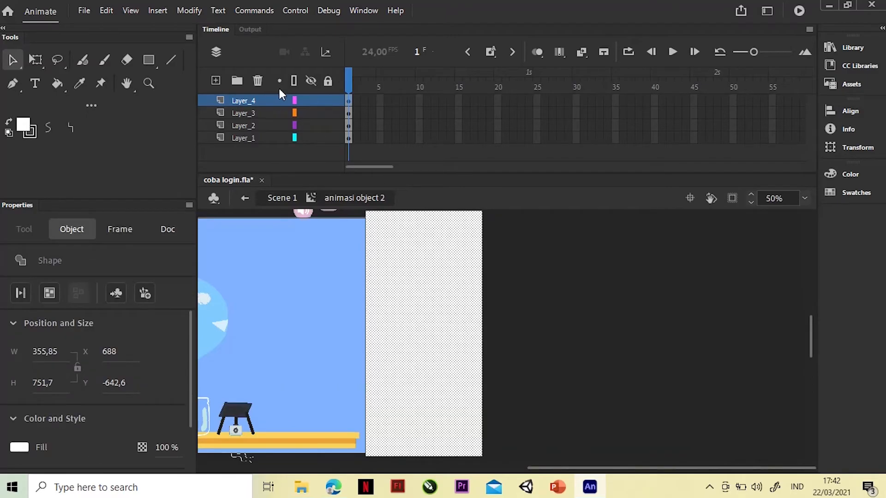
- Hide Layer_4 and insert keyframes at frame 30 on all four layers of the animasi object 2 clip
left_click(310, 100)
left_click_drag(570, 468, 462, 468)
left_click(577, 137, "shift")
right_click(577, 136)
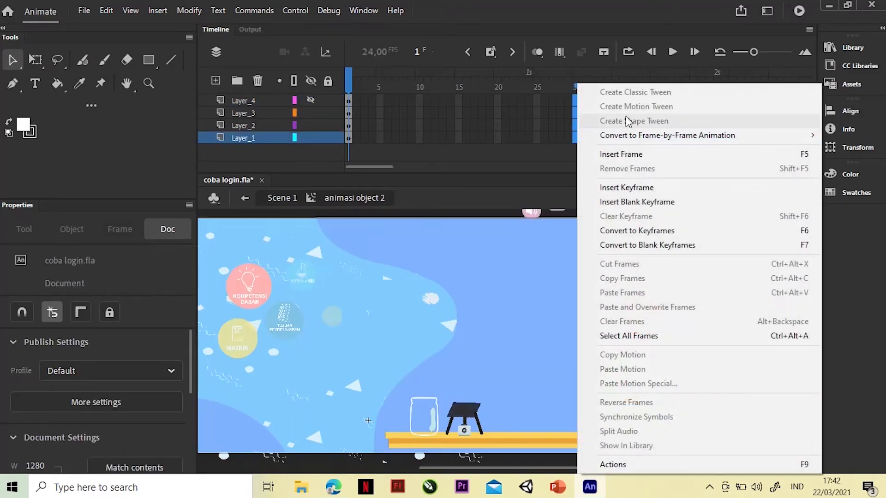
left_click(627, 186)
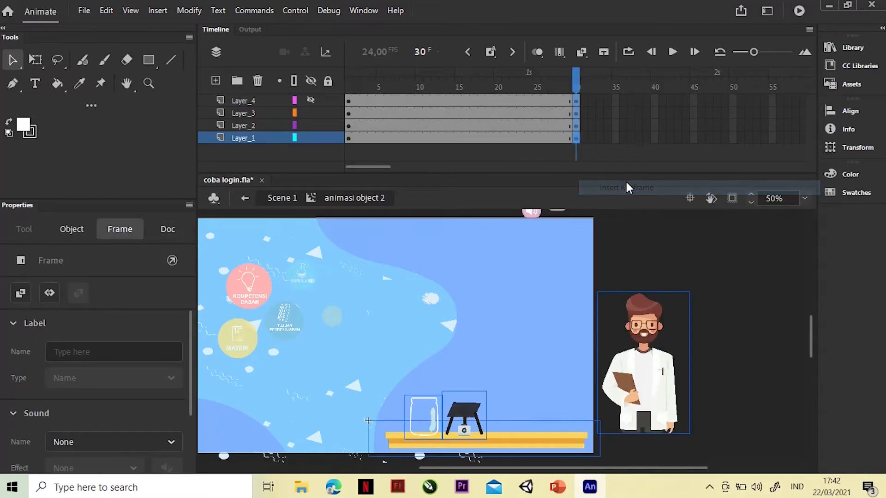
- Insert a keyframe at frame 10 of Layer_1, which holds the table
left_click(720, 335)
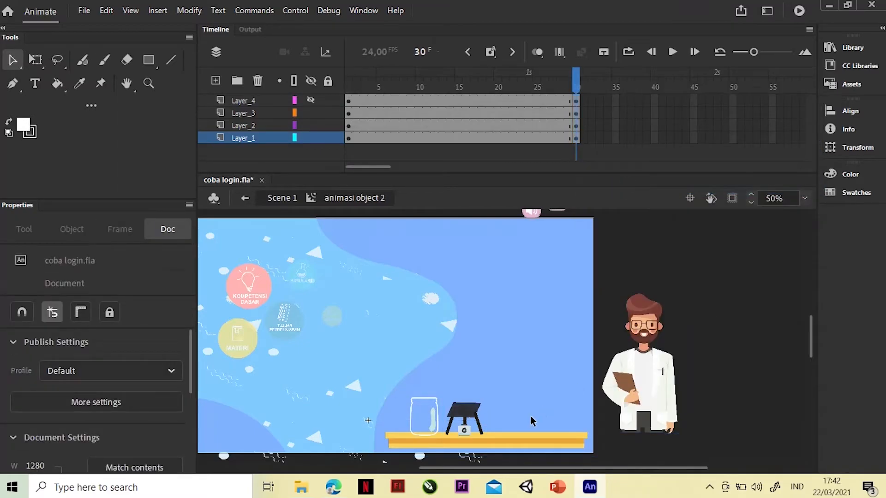
left_click(520, 438)
scroll(530, 425, "down", 3)
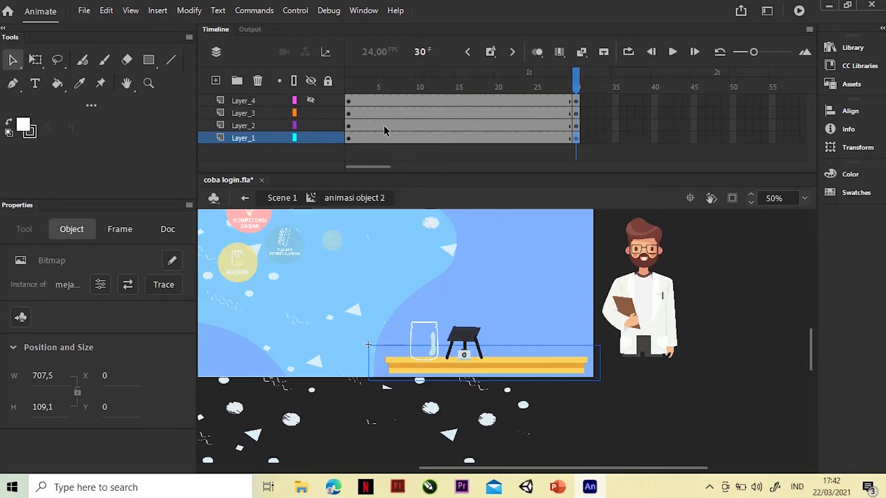
left_click(393, 137)
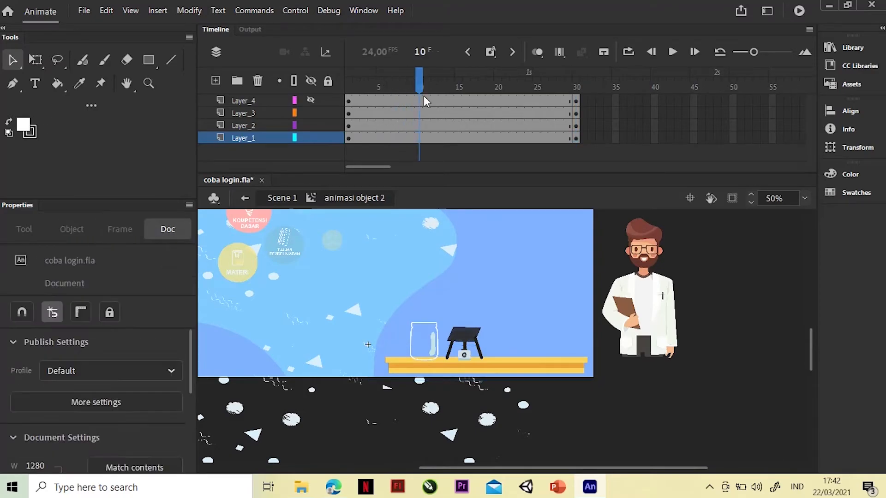
left_click(418, 138)
right_click(418, 139)
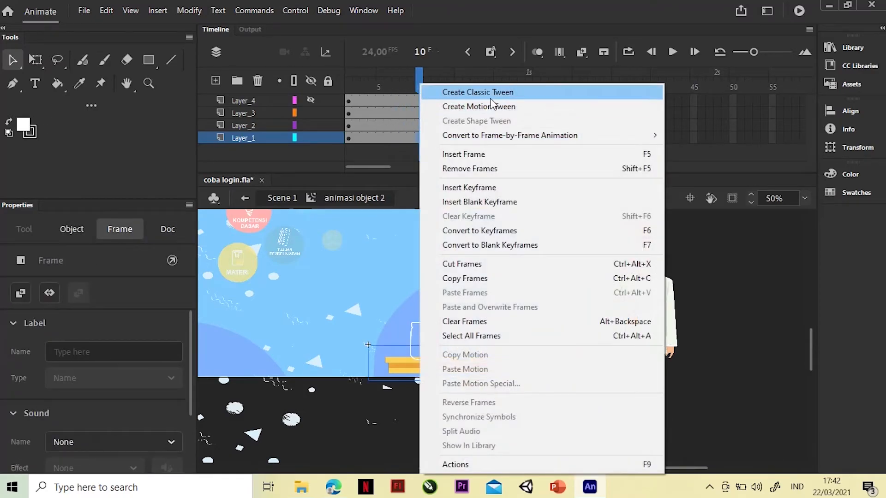
left_click(474, 186)
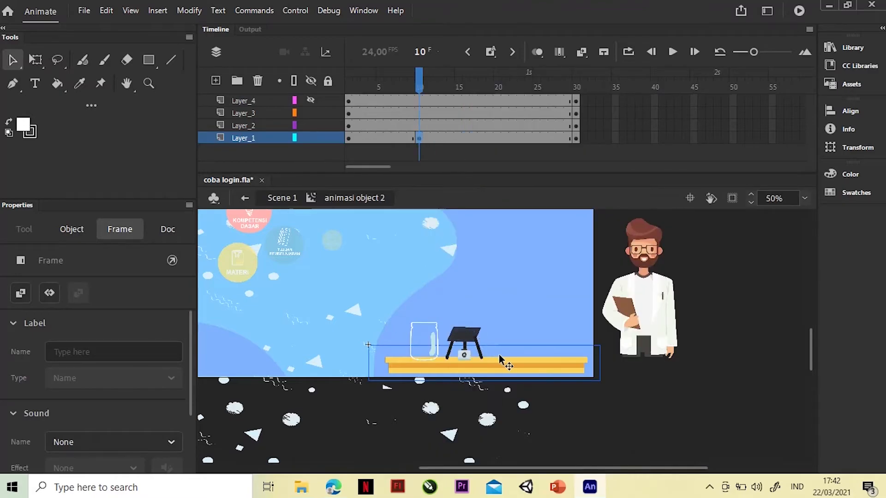
- Create a classic tween between frames 1 and 10 of Layer_1, converting the table to a symbol
left_click(372, 138)
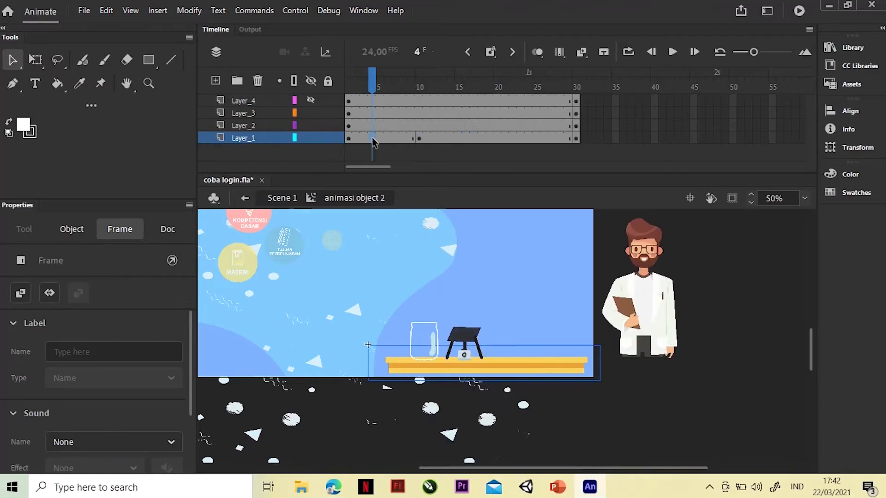
right_click(372, 137)
left_click(417, 93)
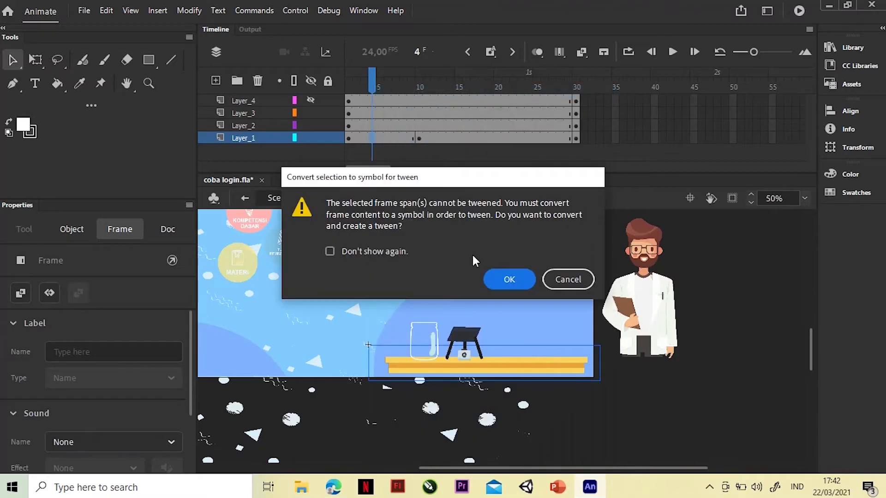
left_click(518, 279)
left_click(477, 362)
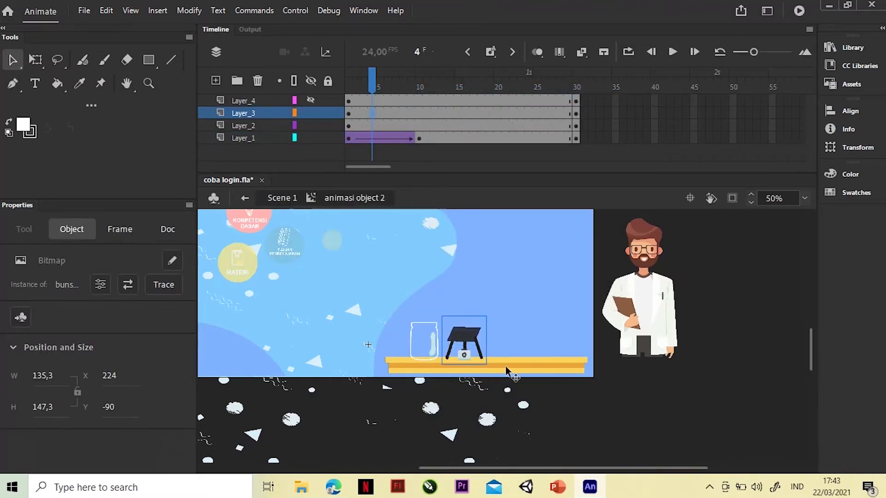
- Make the table fully transparent at frame 1 of Layer_1 through its color effect
left_click(350, 139)
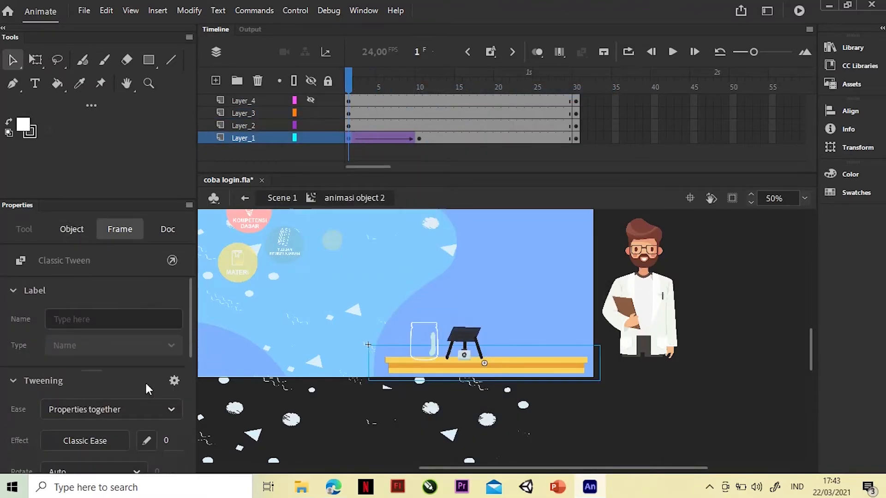
left_click(80, 231)
scroll(190, 390, "down", 2)
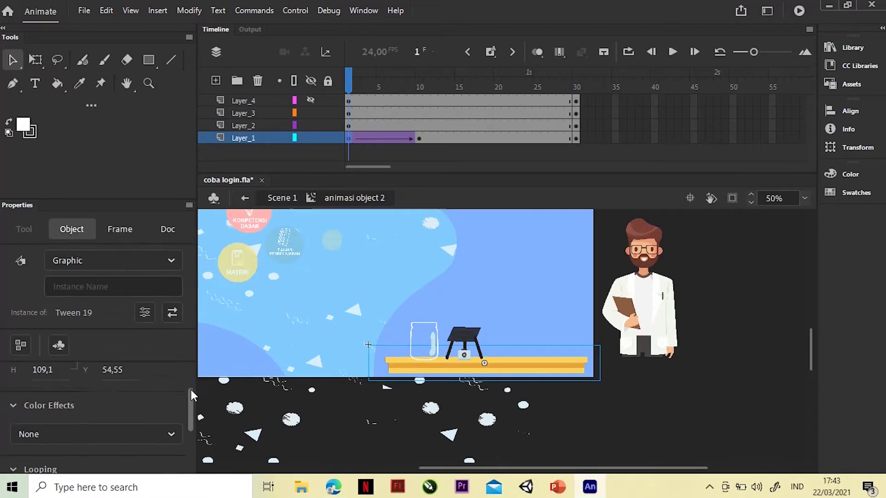
left_click(136, 417)
left_click(87, 390)
- Move the glass jar and burner stand on Layer_3 horizontally at frame 1 until they lie beyond the stage's right edge
left_click(463, 337)
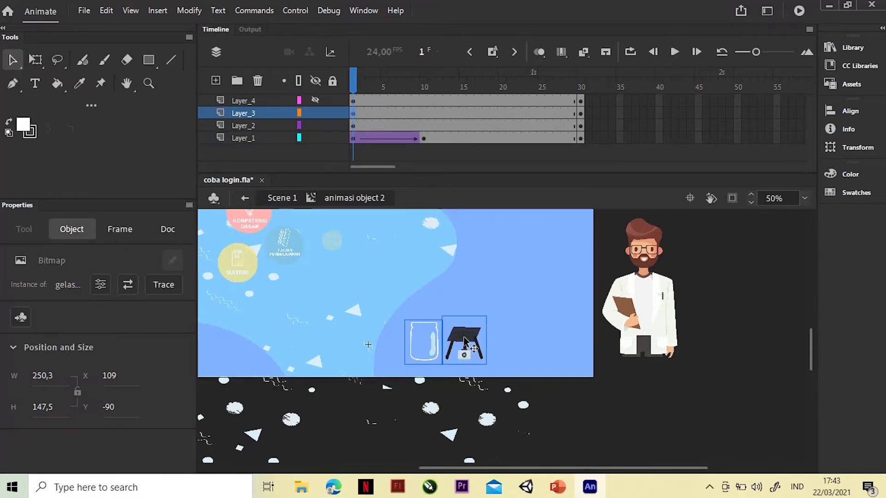
key("shift+Right")
key("shift+Right")
key("shift+Right")
key("shift+Right")
key("shift+Right")
key("shift+Right")
key("shift+Right")
key("shift+Right")
key("shift+Right")
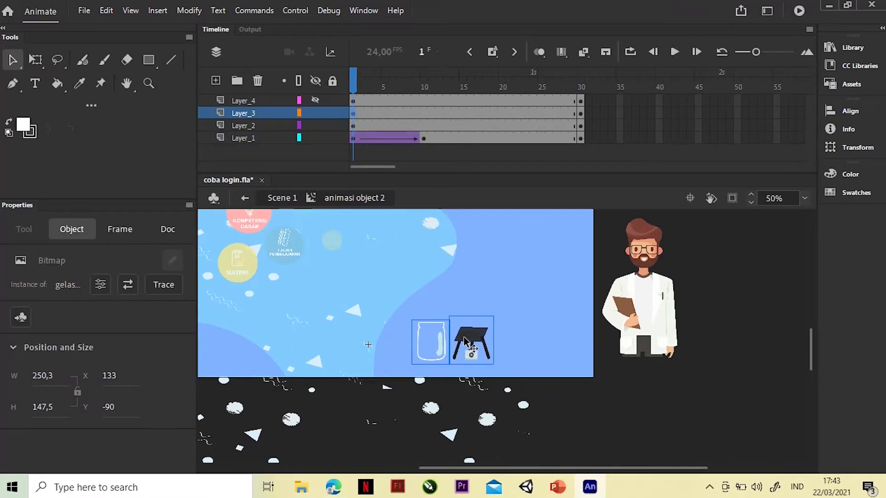
key("shift+Right")
key("shift+Right")
key("shift+Right")
key("shift+Right")
key("shift+Right")
key("shift+Right")
key("shift+Right")
key("shift+Right")
key("shift+Right")
key("shift+Right")
key("shift+Right")
key("shift+Right")
key("shift+Right")
key("shift+Right")
key("shift+Right")
key("shift+Right")
key("shift+Right")
key("shift+Right")
key("shift+Right")
key("shift+Right")
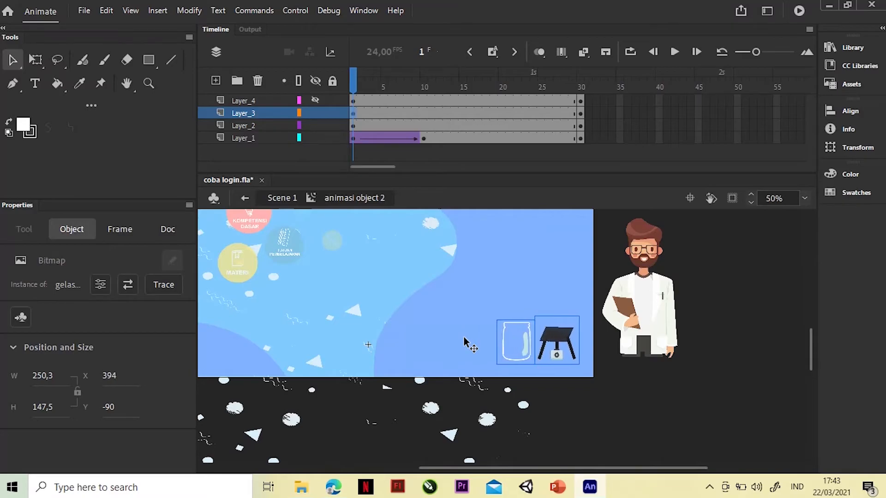
key("shift+Right")
key("shift+Right")
key("shift+Right")
key("shift+Right")
key("shift+Right")
key("shift+Right")
key("shift+Right")
key("shift+Right")
key("shift+Right")
key("shift+Right")
key("shift+Right")
key("shift+Right")
key("shift+Right")
key("shift+Right")
key("shift+Right")
key("shift+Right")
key("shift+Right")
key("shift+Right")
key("shift+Right")
key("shift+Right")
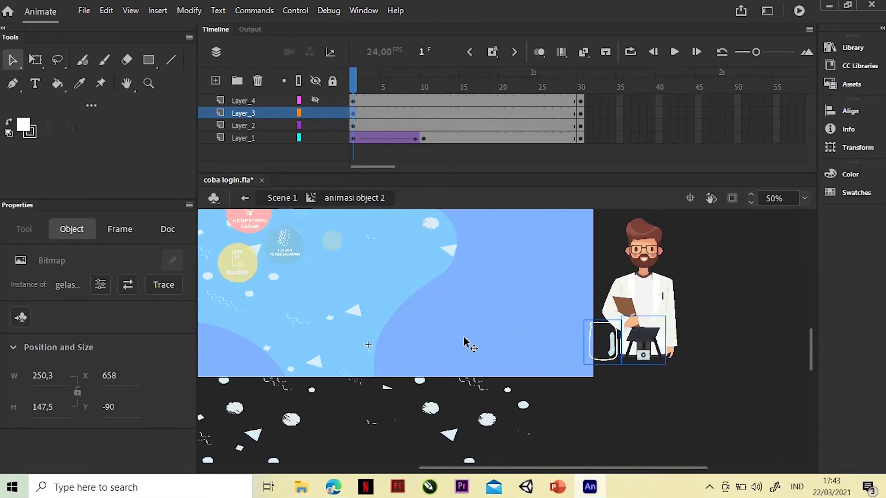
- Create a classic tween on Layer_3 for the glass jar and burner stand, converting them to a symbol
left_click(454, 113)
left_click(582, 116)
left_click_drag(466, 115, 463, 113)
mouse_move(467, 79)
left_mouse_down()
mouse_move(378, 87)
mouse_move(464, 85)
left_mouse_up()
right_click(401, 113)
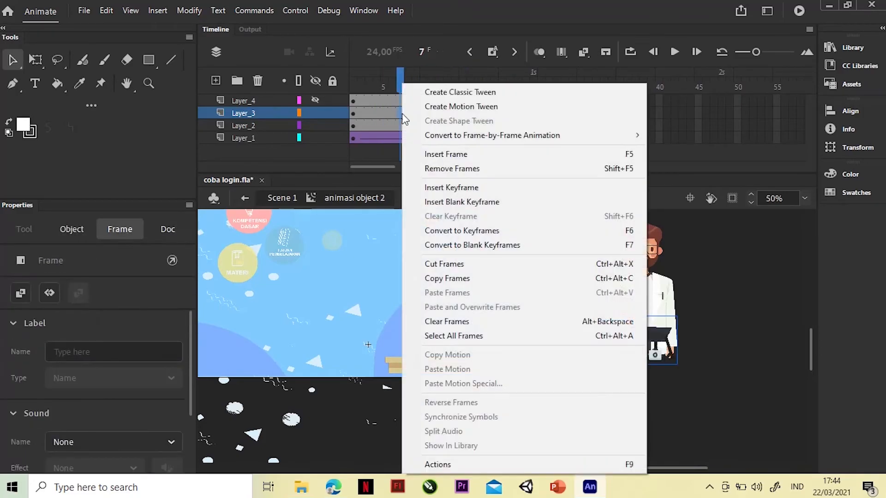
left_click(438, 92)
left_click(523, 285)
- Place Layer_3's ending keyframe at frame 20 and scrub through the timeline to check the slide-in
left_click_drag(400, 86, 462, 85)
left_click(479, 114)
left_click_drag(502, 111, 503, 112)
left_click_drag(502, 87, 354, 98)
- Create a classic tween between frames 1 and 30 of Layer_2, converting the scientist to a symbol
left_click(580, 126)
right_click(478, 129)
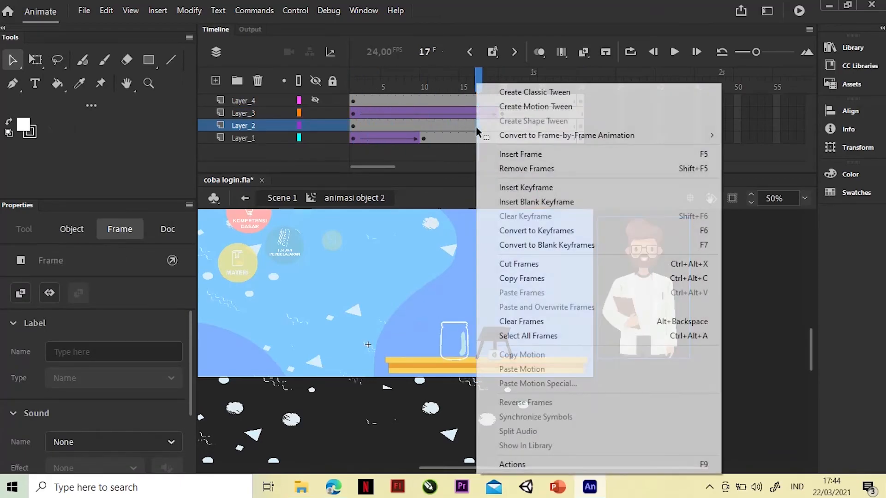
left_click(535, 89)
left_click(510, 279)
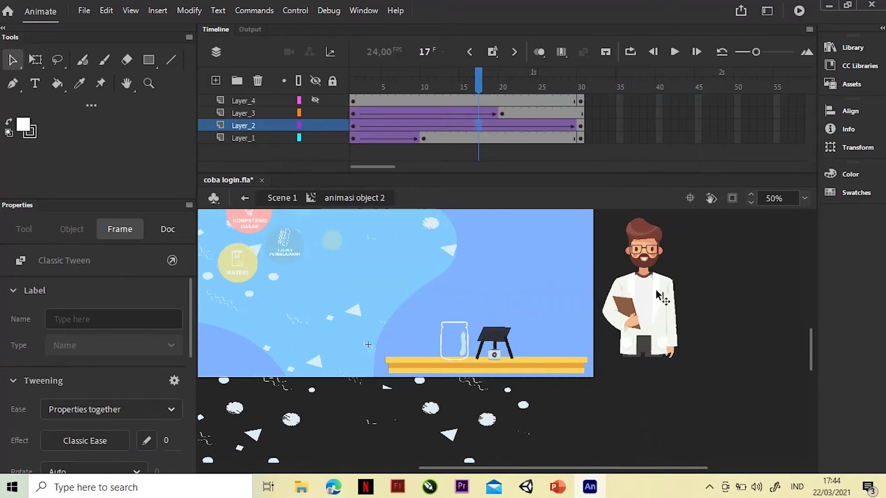
left_click(648, 288)
- Move the scientist horizontally onto the stage at frame 30 of Layer_2, standing behind the table's right end
left_click(581, 126)
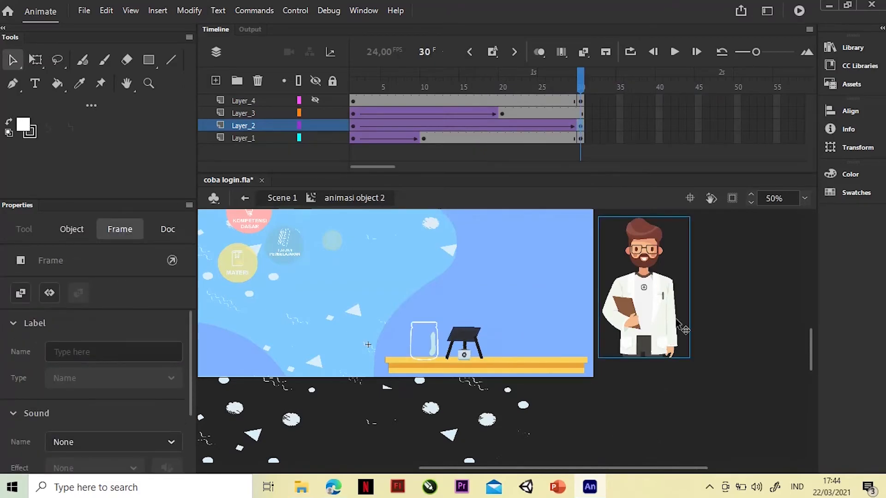
key("shift+Left")
key("shift+Left")
key("shift+Left")
key("shift+Left")
key("shift+Left")
key("shift+Left")
key("shift+Left")
key("shift+Left")
key("shift+Left")
key("shift+Left")
key("shift+Left")
key("shift+Left")
key("shift+Left")
key("shift+Left")
key("shift+Left")
key("shift+Left")
key("shift+Left")
key("shift+Left")
key("shift+Left")
key("shift+Left")
key("shift+Left")
key("shift+Left")
key("shift+Left")
key("shift+Left")
key("shift+Left")
key("shift+Left")
key("shift+Left")
key("shift+Left")
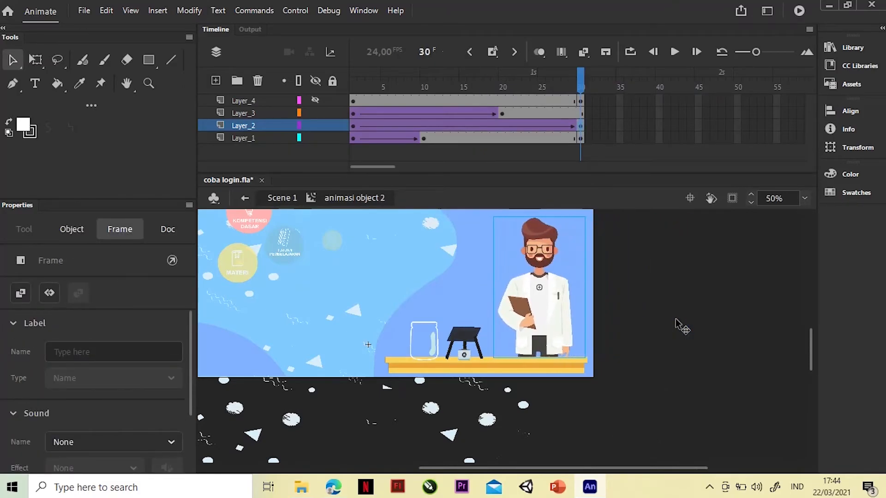
- Move Layer_2's ending keyframe to frame 25 and play the clip's animation from the start
left_click(579, 125)
left_click_drag(579, 125, 541, 125)
left_click_drag(542, 87, 341, 79)
key("Return")
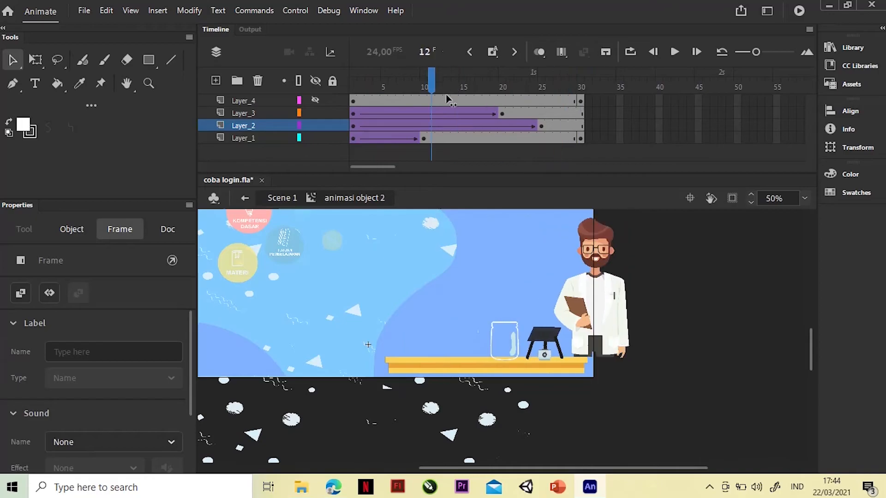
- Add Layer_5 above Layer_4 and insert a blank keyframe at its frame 30
left_click(237, 100)
left_click(216, 80)
left_click(581, 100)
right_click(580, 101)
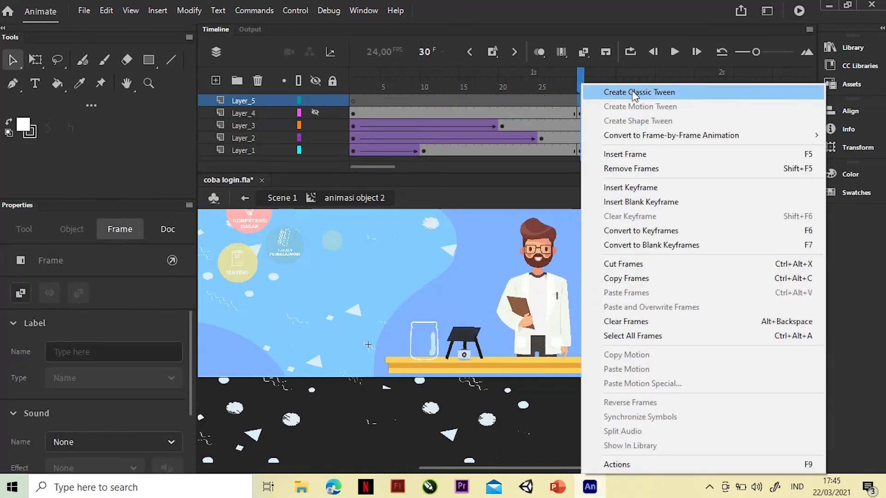
left_click(652, 202)
- Add a stop() script to frame 30 of Layer_5 and close the code editor
right_click(581, 101)
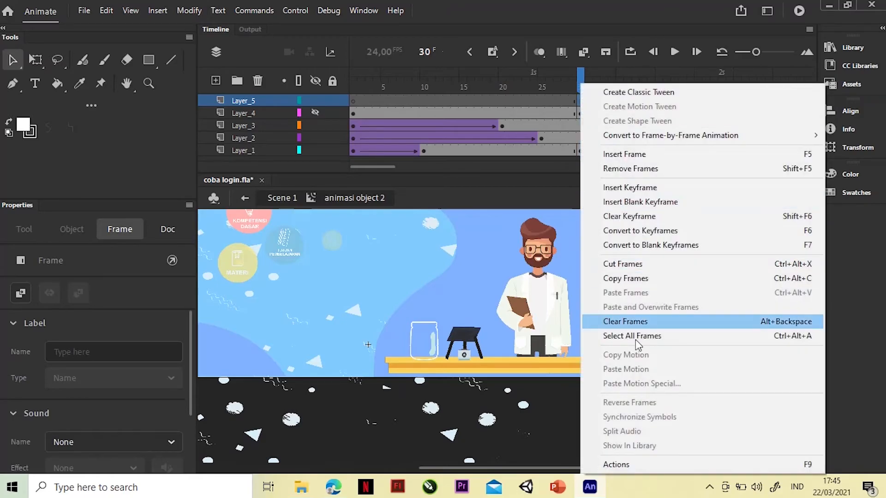
left_click(682, 463)
type("stop()")
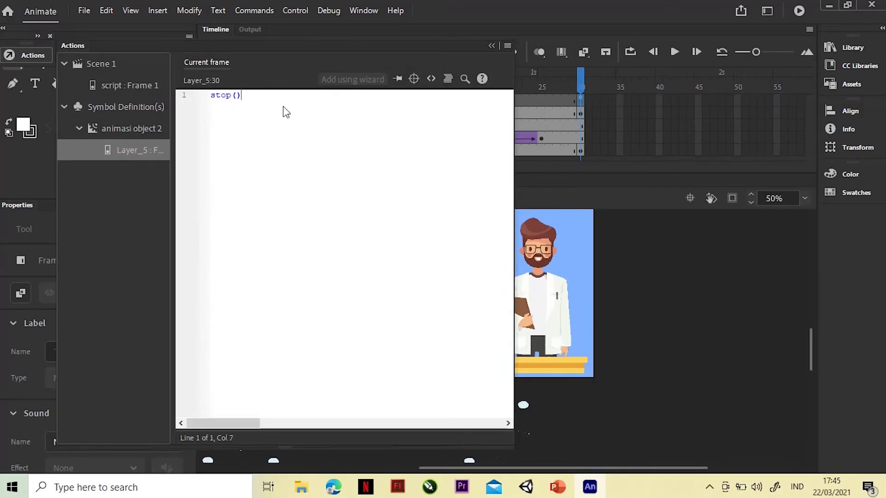
key("F9")
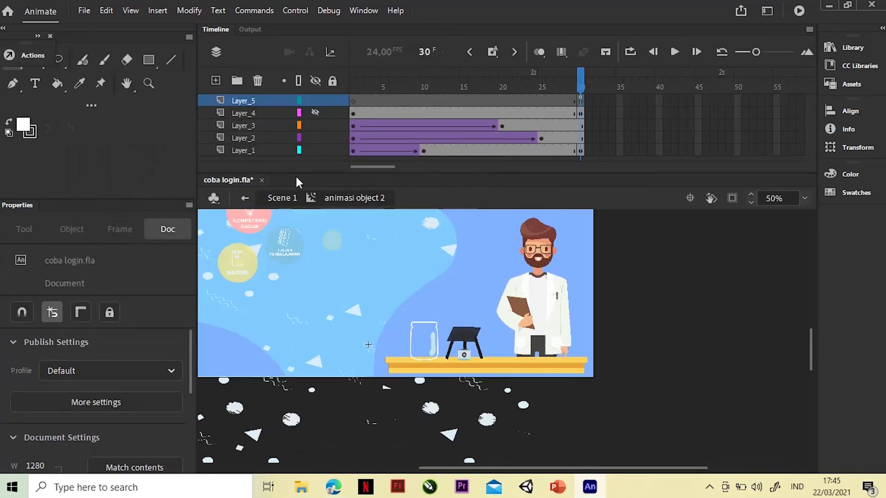
- Return to Scene 1, test the movie by logging in with username "ikan teri" and the account password, and close the preview
left_click(282, 199)
left_click(805, 198)
left_click(765, 273)
key("ctrl+Return")
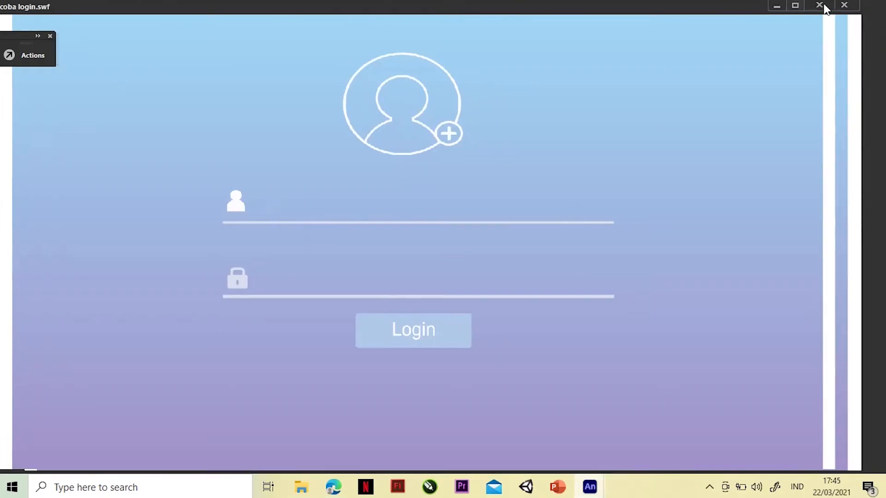
left_click(494, 215)
type("ikan teri")
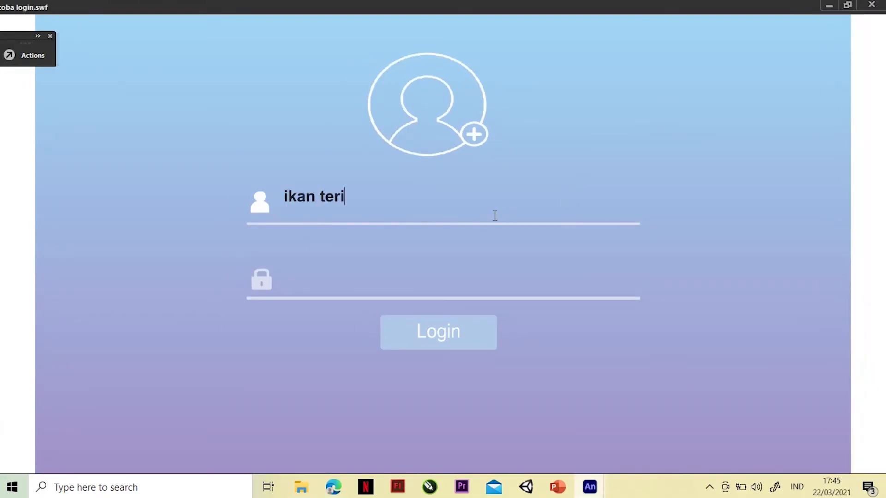
left_click(420, 337)
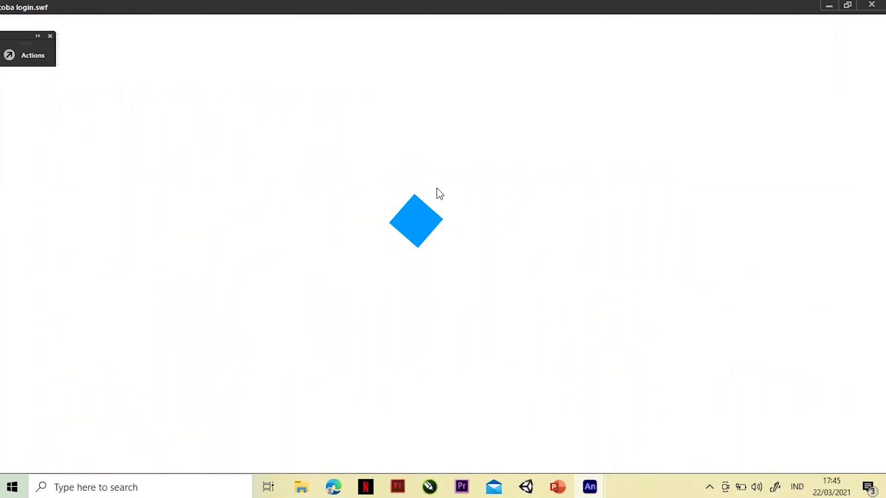
left_click(49, 36)
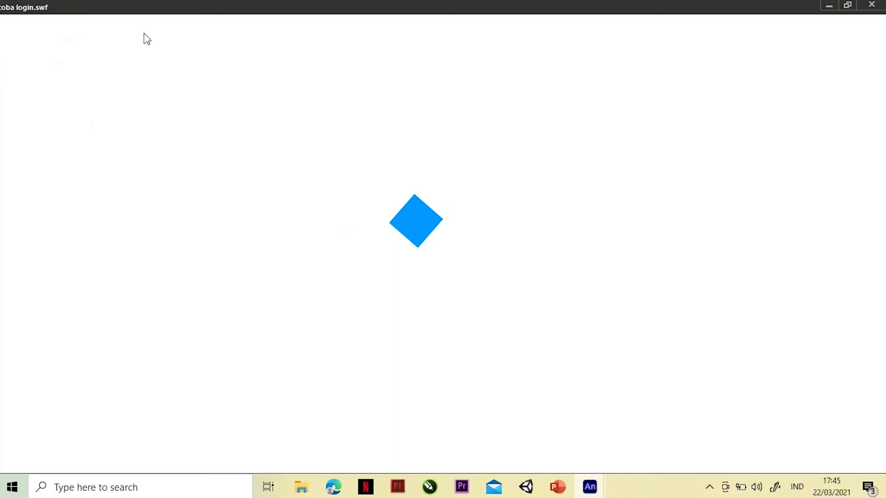
left_click(871, 5)
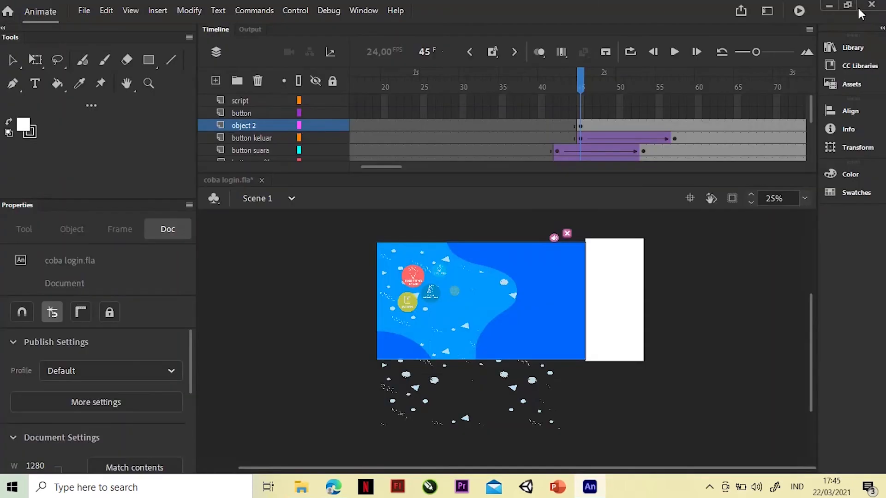
- In the script layer's frame 1 code, change gotoAndStop(2) to gotoAndPlay(2) and collapse the code editor
left_click_drag(399, 168, 369, 167)
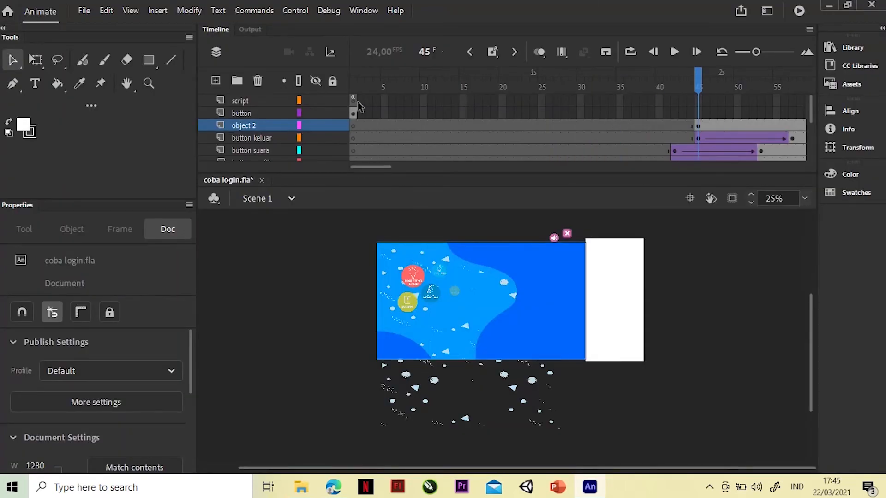
left_click(354, 101)
right_click(355, 103)
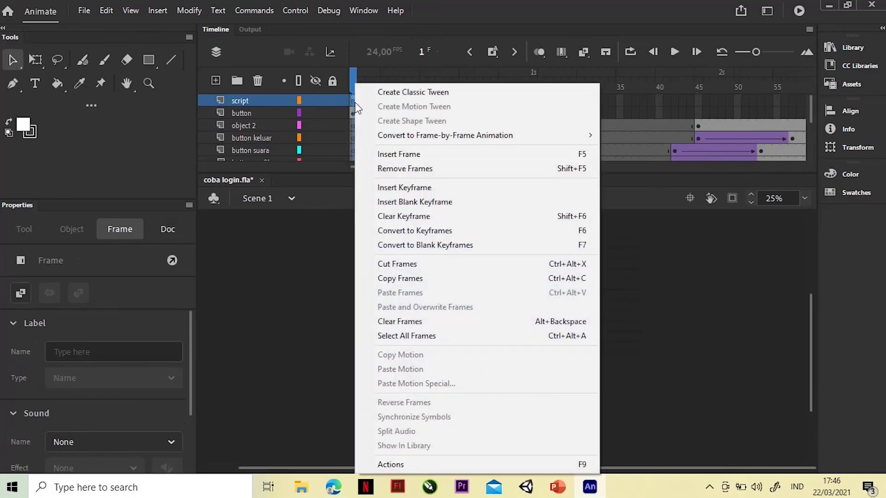
left_click(439, 465)
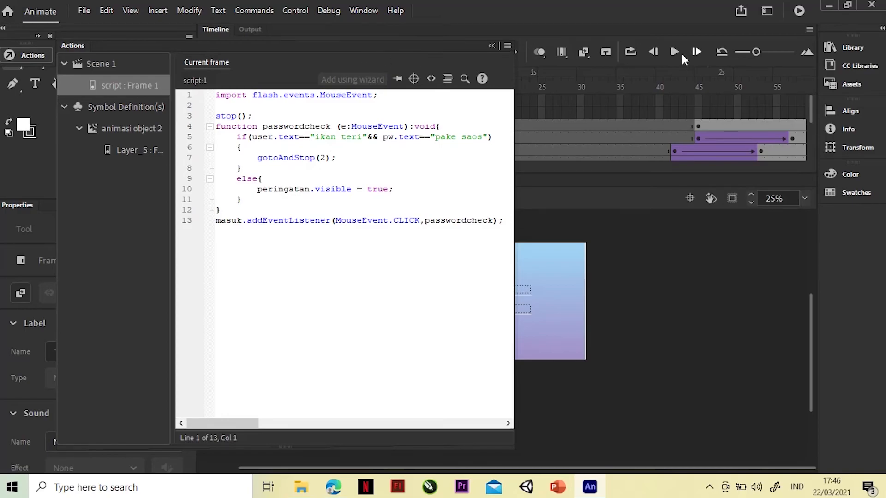
left_click(312, 157)
key("BackSpace")
key("BackSpace")
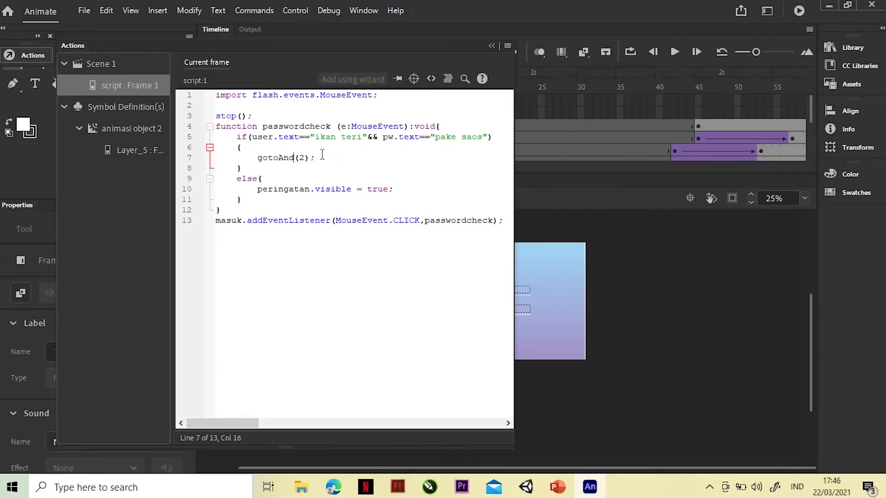
type("Play")
left_click(673, 261)
- Test the movie by logging in with username "ikan teri" and the account password, then close the preview
key("ctrl+Return")
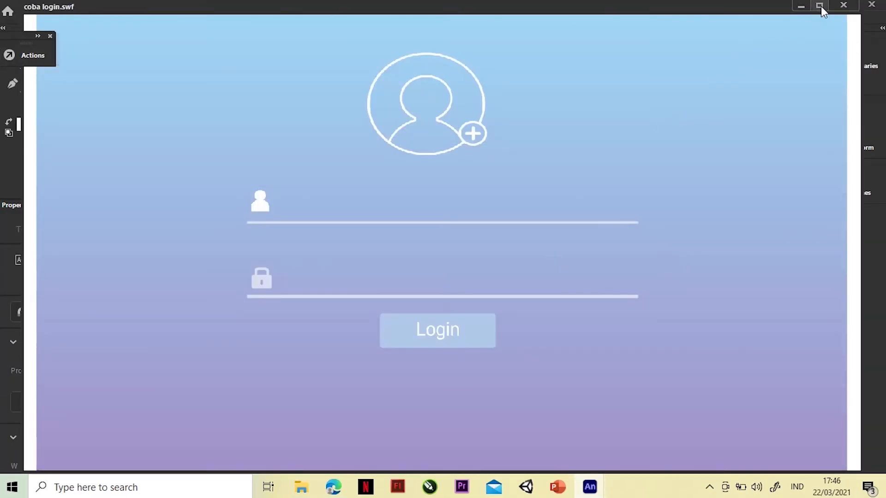
left_click(430, 205)
type("ikan teri")
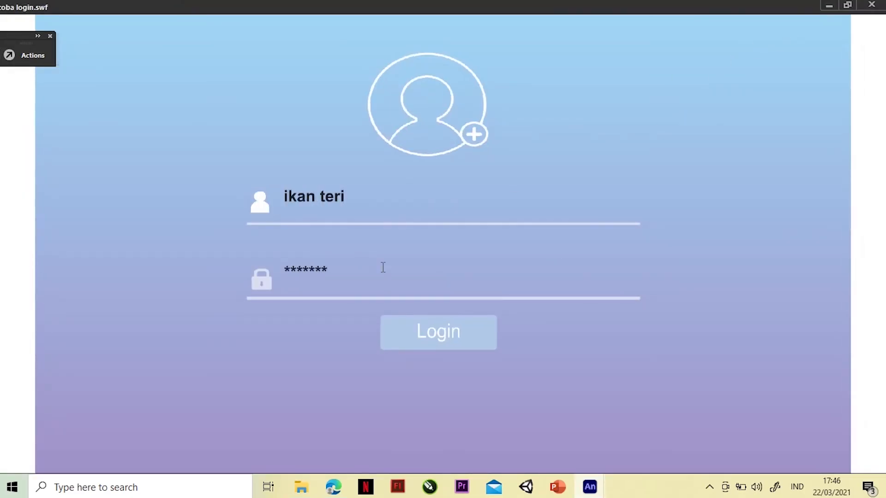
left_click(425, 328)
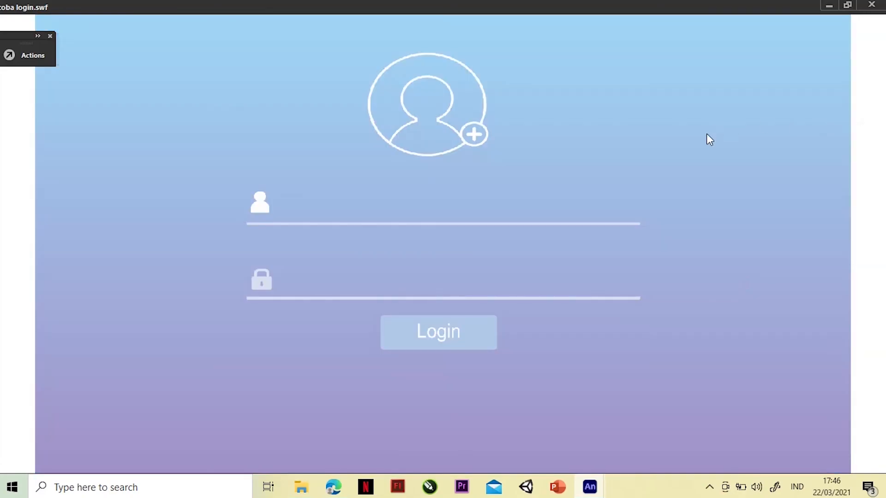
left_click(873, 6)
- Insert a blank keyframe at frame 2 of the script layer
left_click_drag(355, 166, 407, 163)
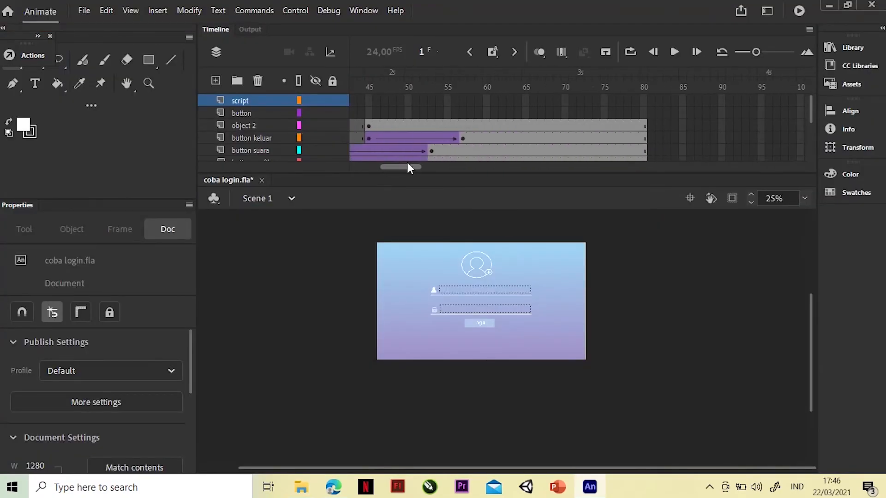
scroll(472, 119, "down", 5)
scroll(473, 119, "up", 5)
scroll(472, 132, "down", 3)
scroll(474, 129, "up", 3)
scroll(472, 130, "down", 3)
scroll(472, 130, "up", 3)
left_click_drag(405, 169, 374, 167)
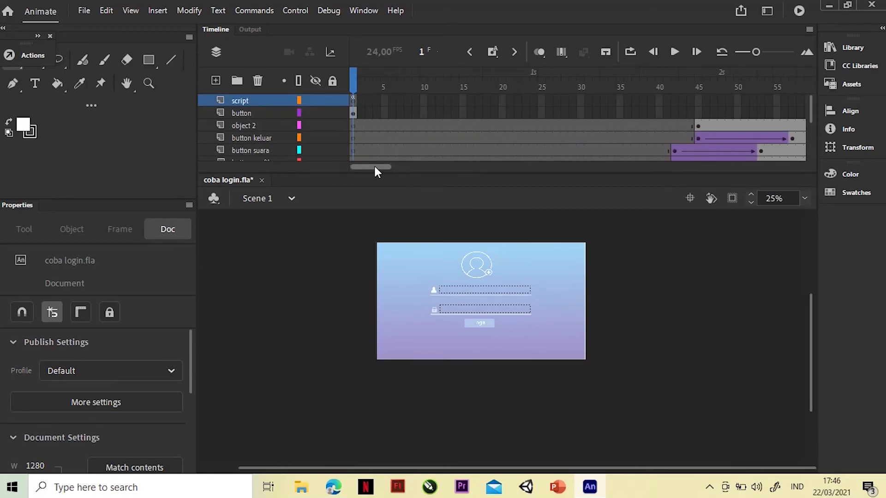
left_click(362, 100)
right_click(362, 100)
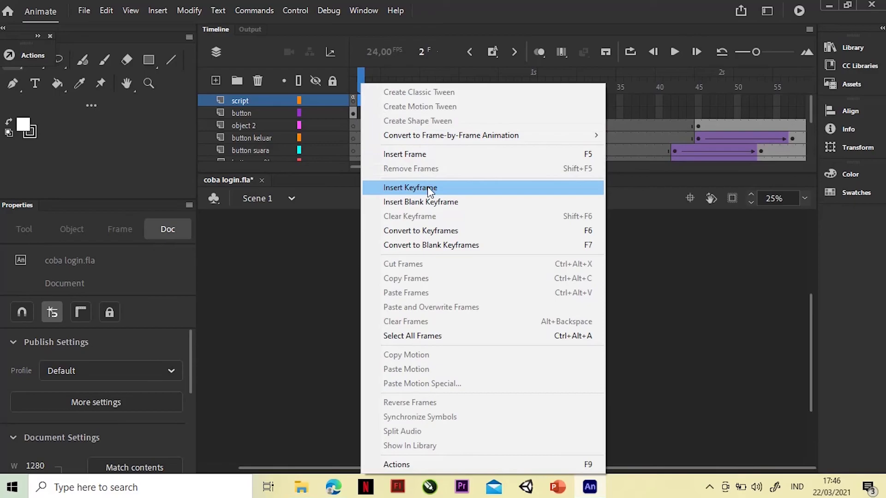
left_click(428, 202)
- Insert a blank keyframe at frame 57 of the script layer, where the button keluar tween ends
left_click_drag(387, 167, 416, 165)
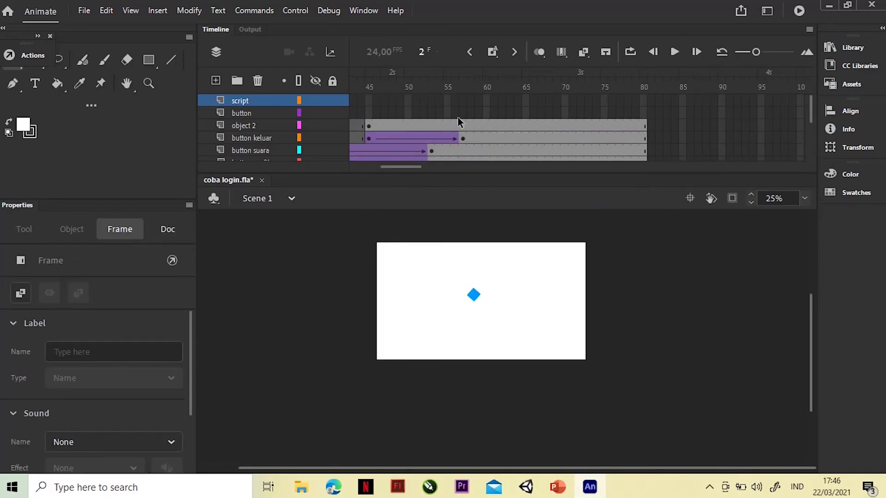
left_click(463, 96)
right_click(464, 96)
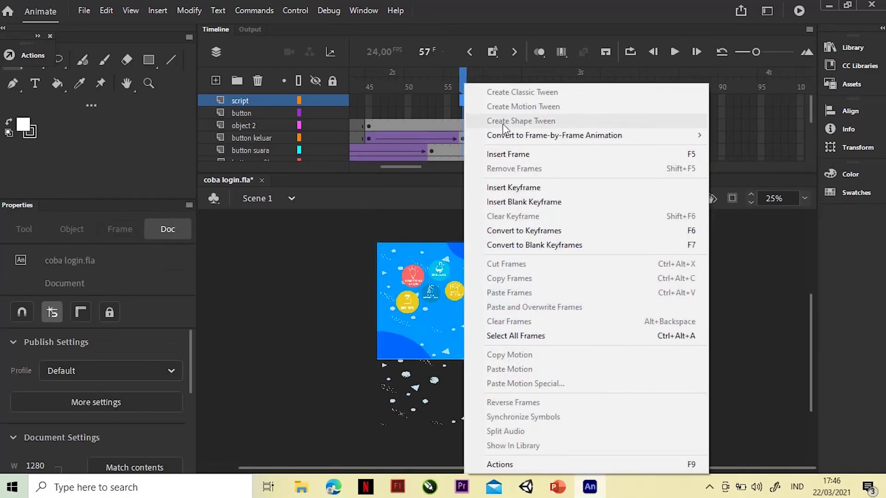
left_click(517, 201)
- Add a stop(); script to frame 57 of the script layer
right_click(462, 101)
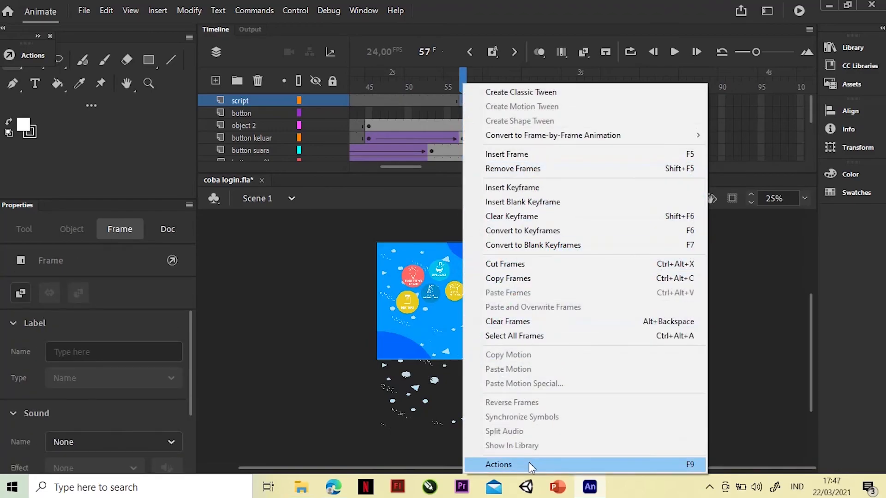
left_click(560, 465)
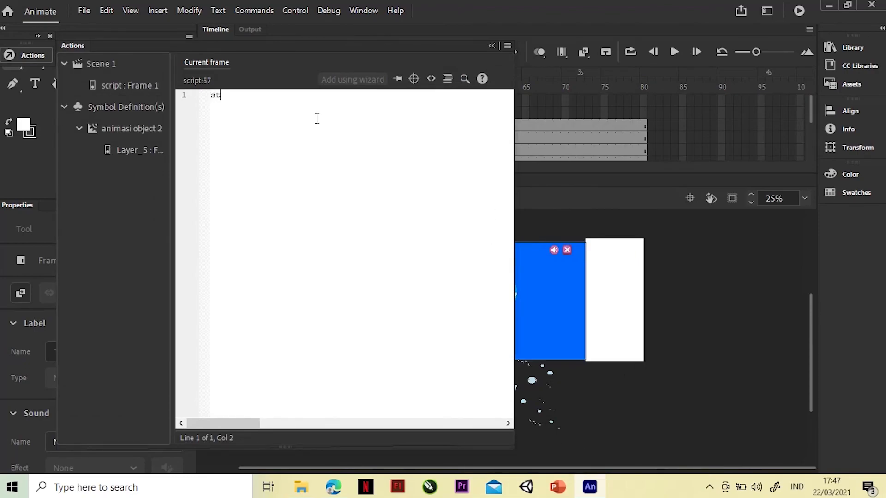
type("o")
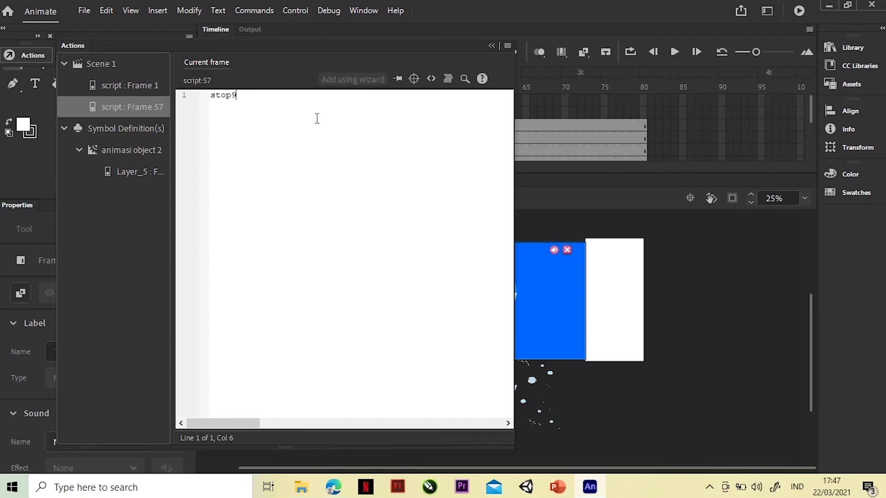
type("p(")
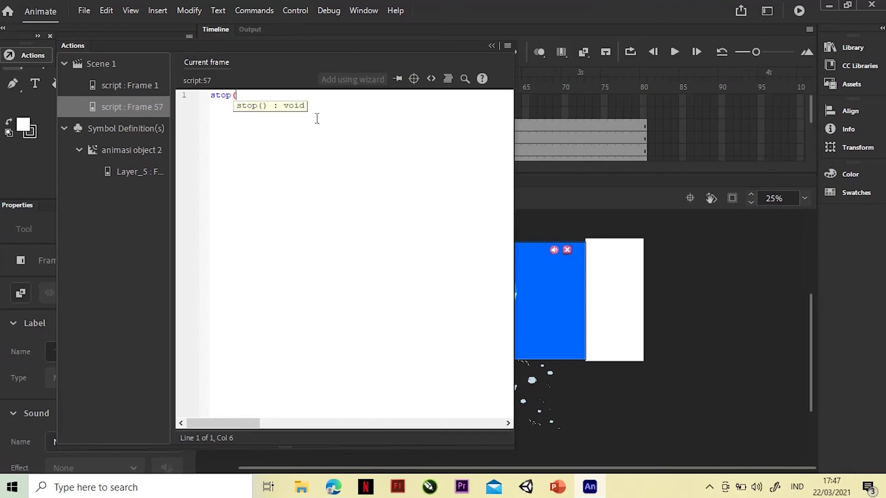
type(");")
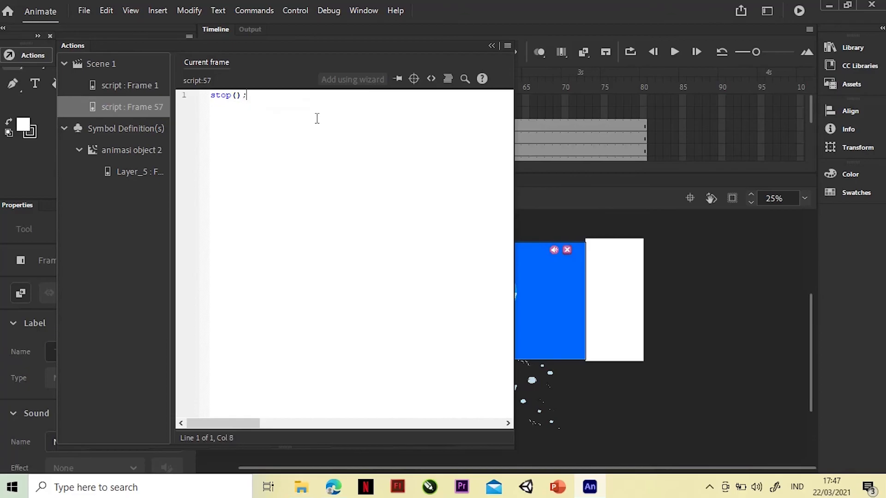
- Test the movie again, logging in with username "ikan teri" and the account password to play the menu animation
key("ctrl+Return")
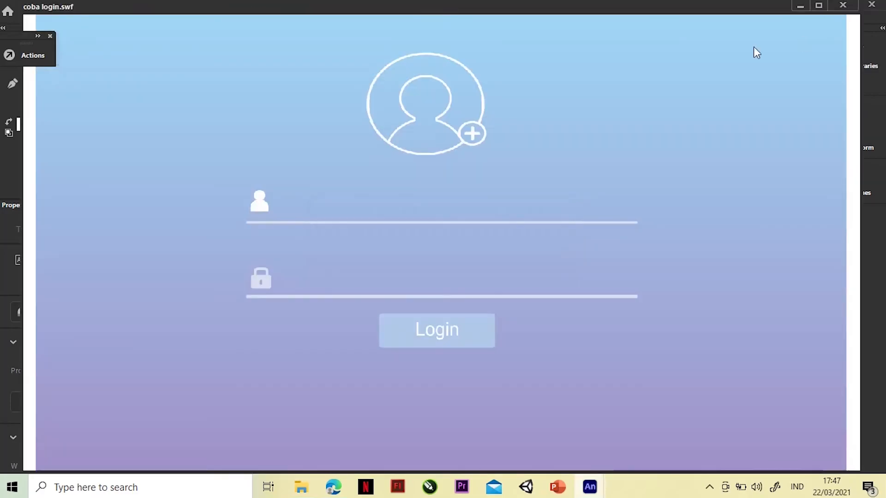
type("ikan teri")
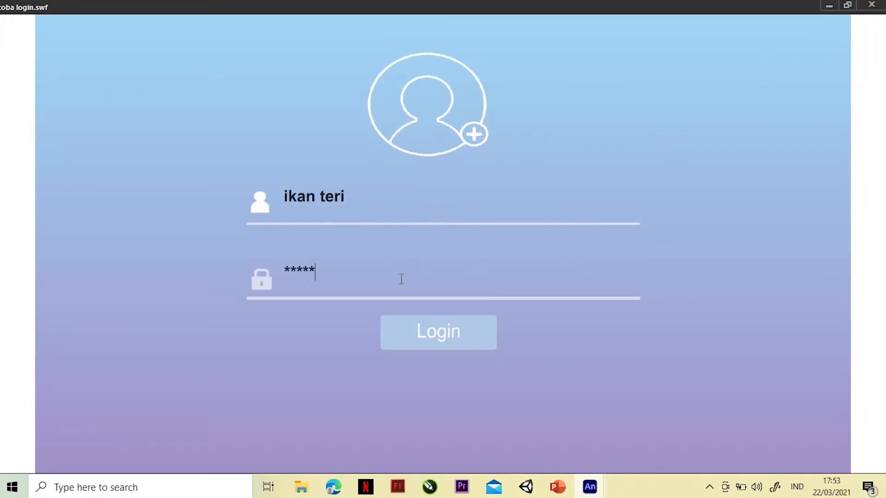
left_click(415, 341)
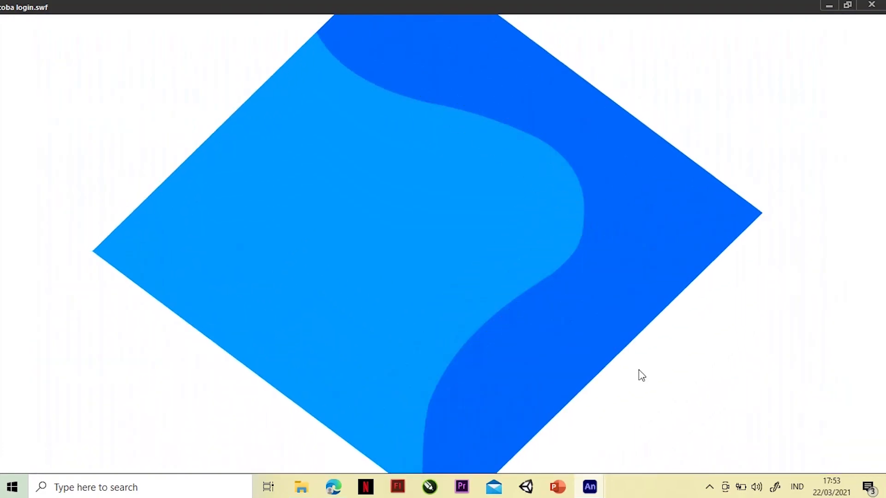